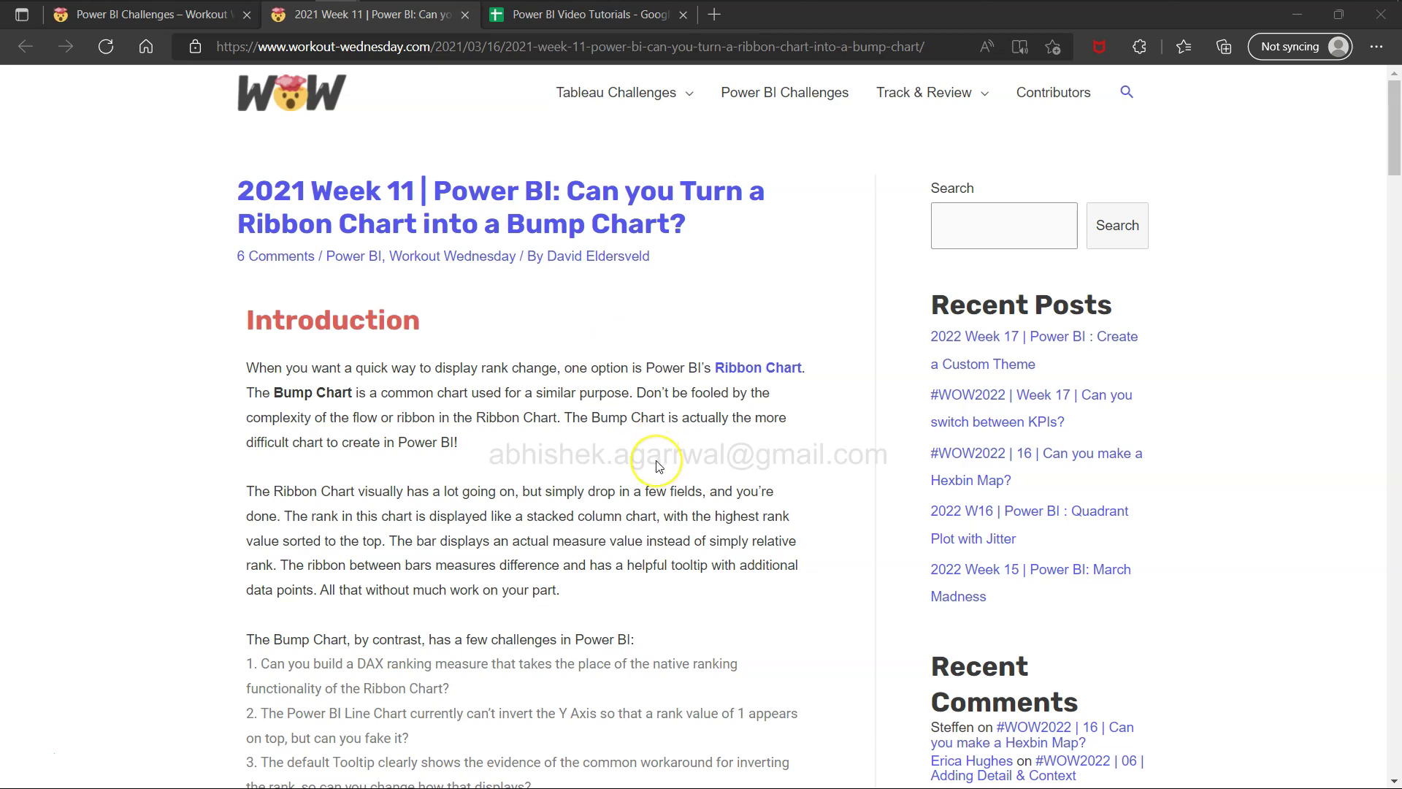
Scroll down the Week 11 challenge article to the embedded sample report
{"action": "scroll", "coordinate": [657, 467], "scroll_direction": "down", "scroll_amount": 5}
{"action": "scroll", "coordinate": [658, 465], "scroll_direction": "down", "scroll_amount": 4}
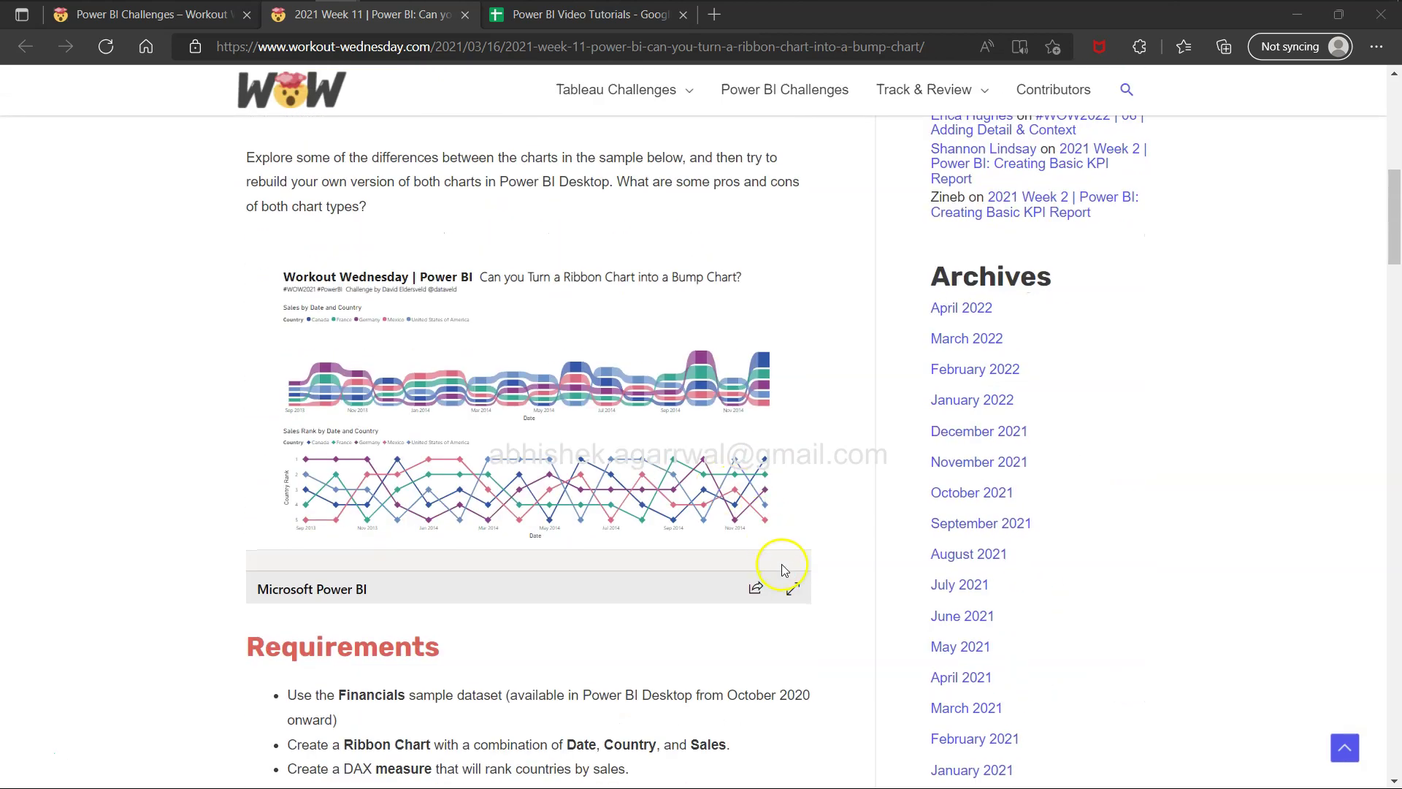
Show the embedded report full screen, highlight Mexico's series, then clear the highlight
{"action": "left_click", "coordinate": [794, 588]}
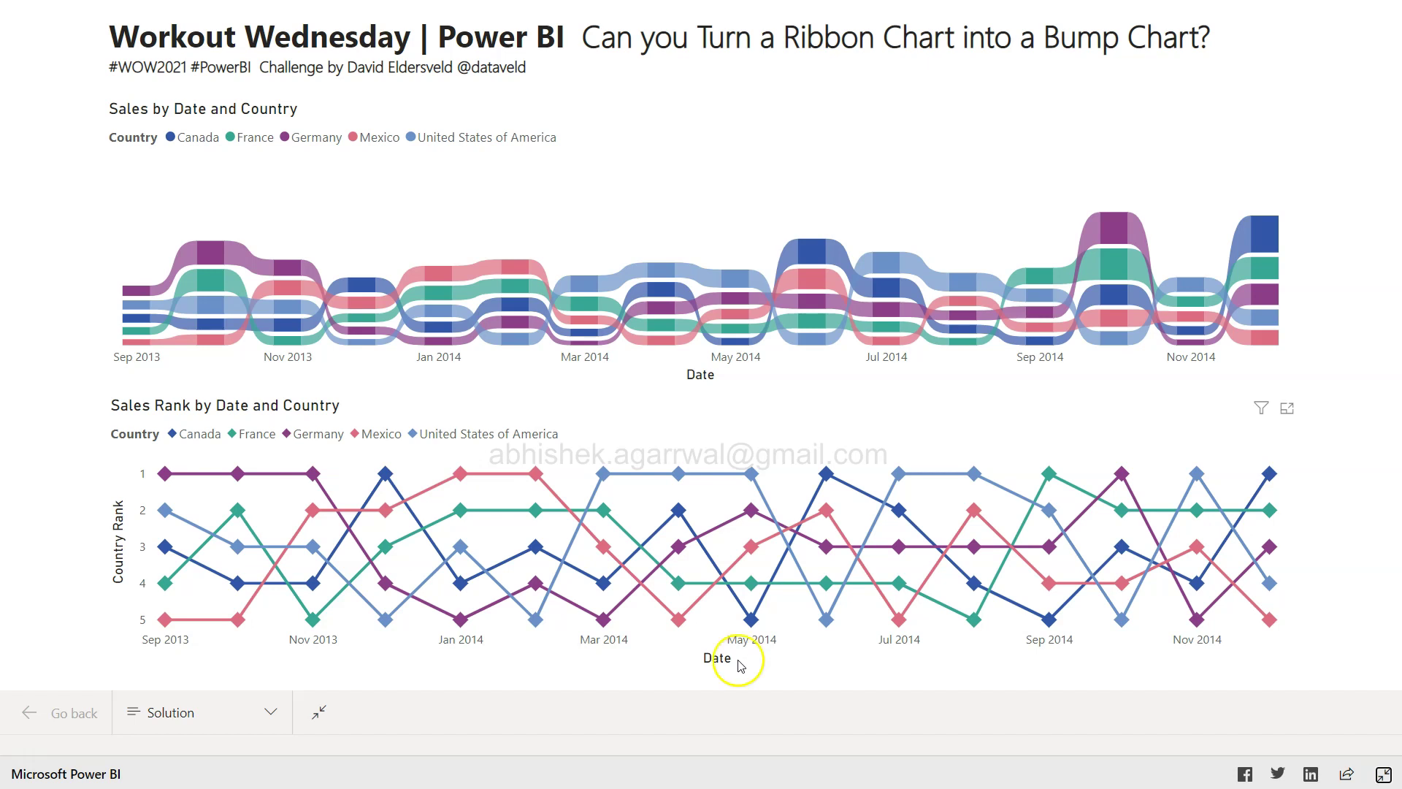
{"action": "mouse_move", "coordinate": [680, 477]}
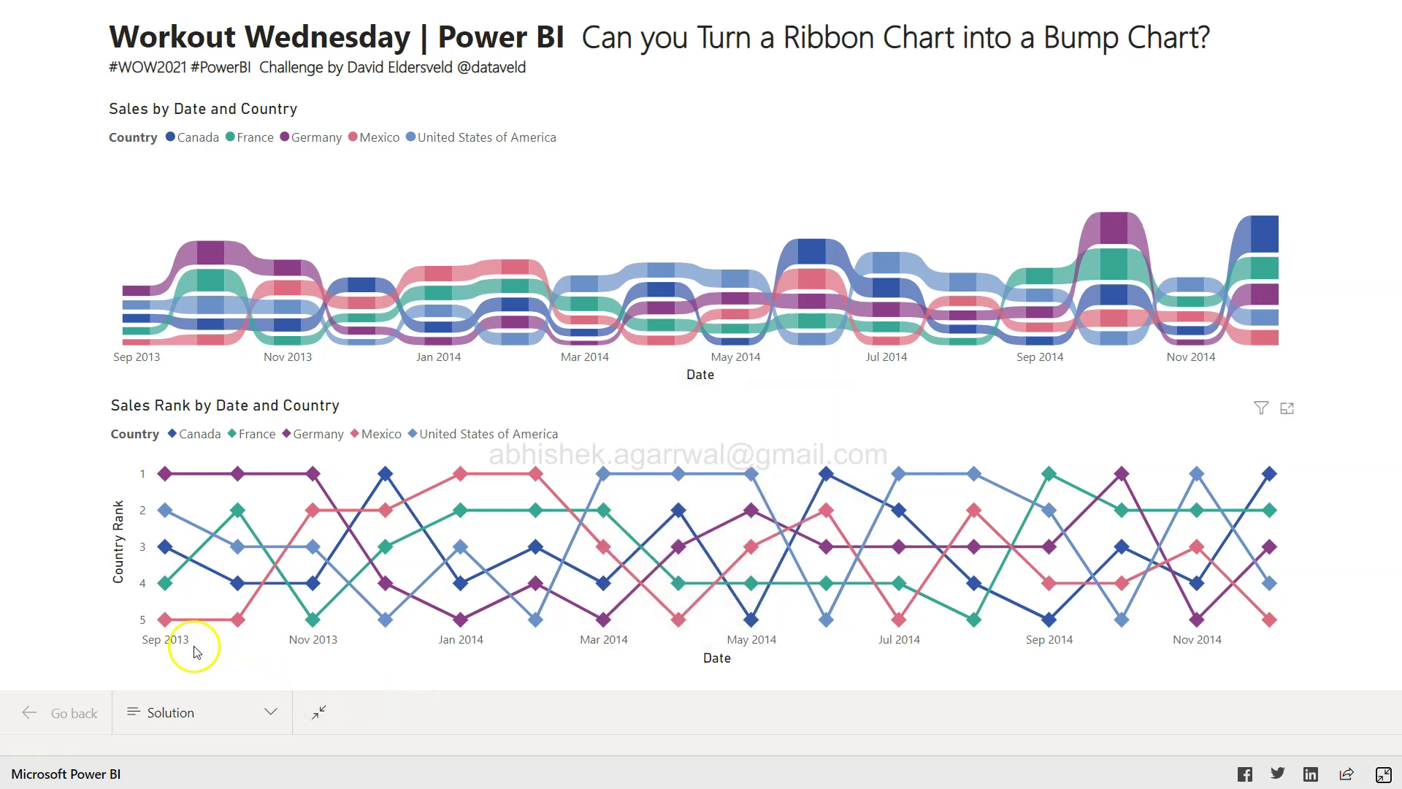
{"action": "mouse_move", "coordinate": [162, 627]}
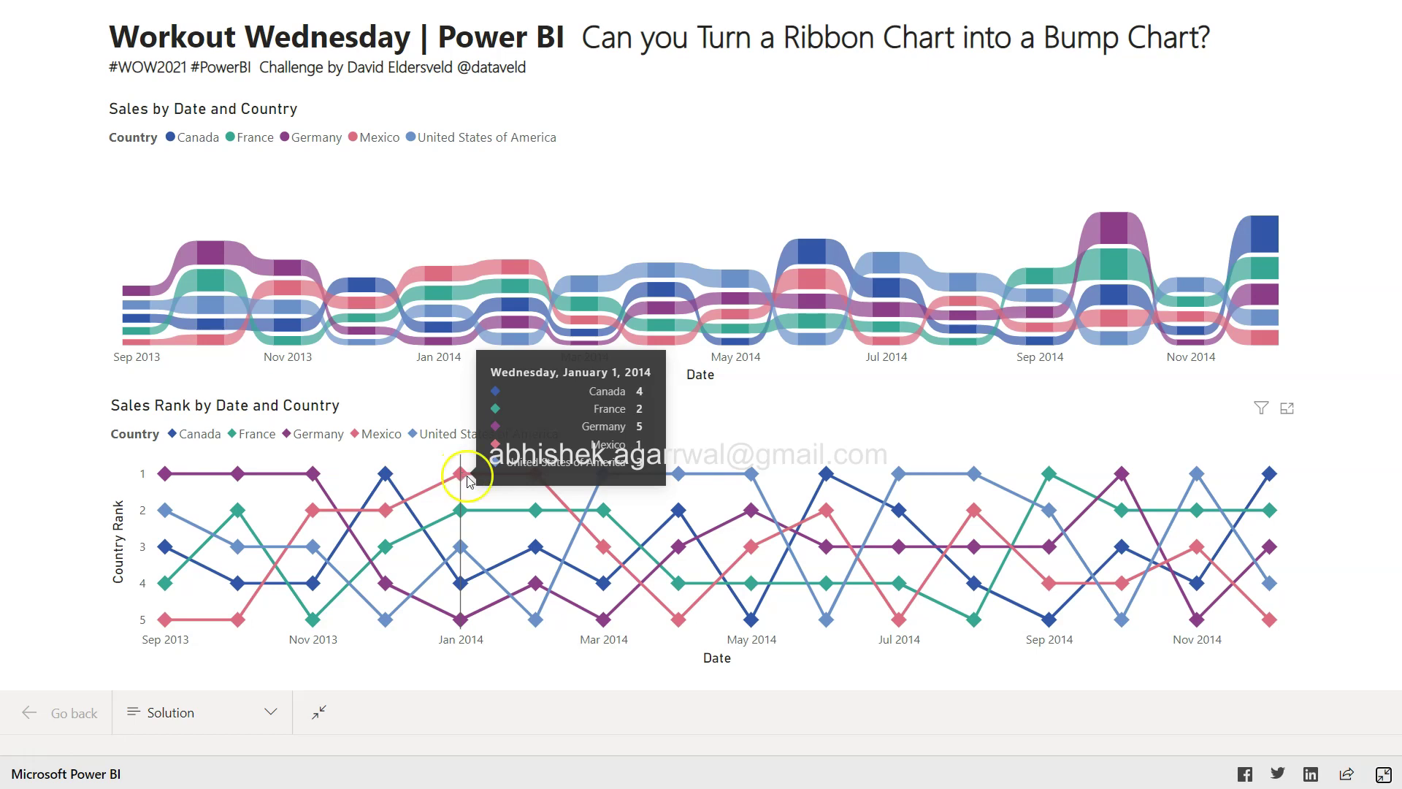
{"action": "left_click", "coordinate": [382, 436]}
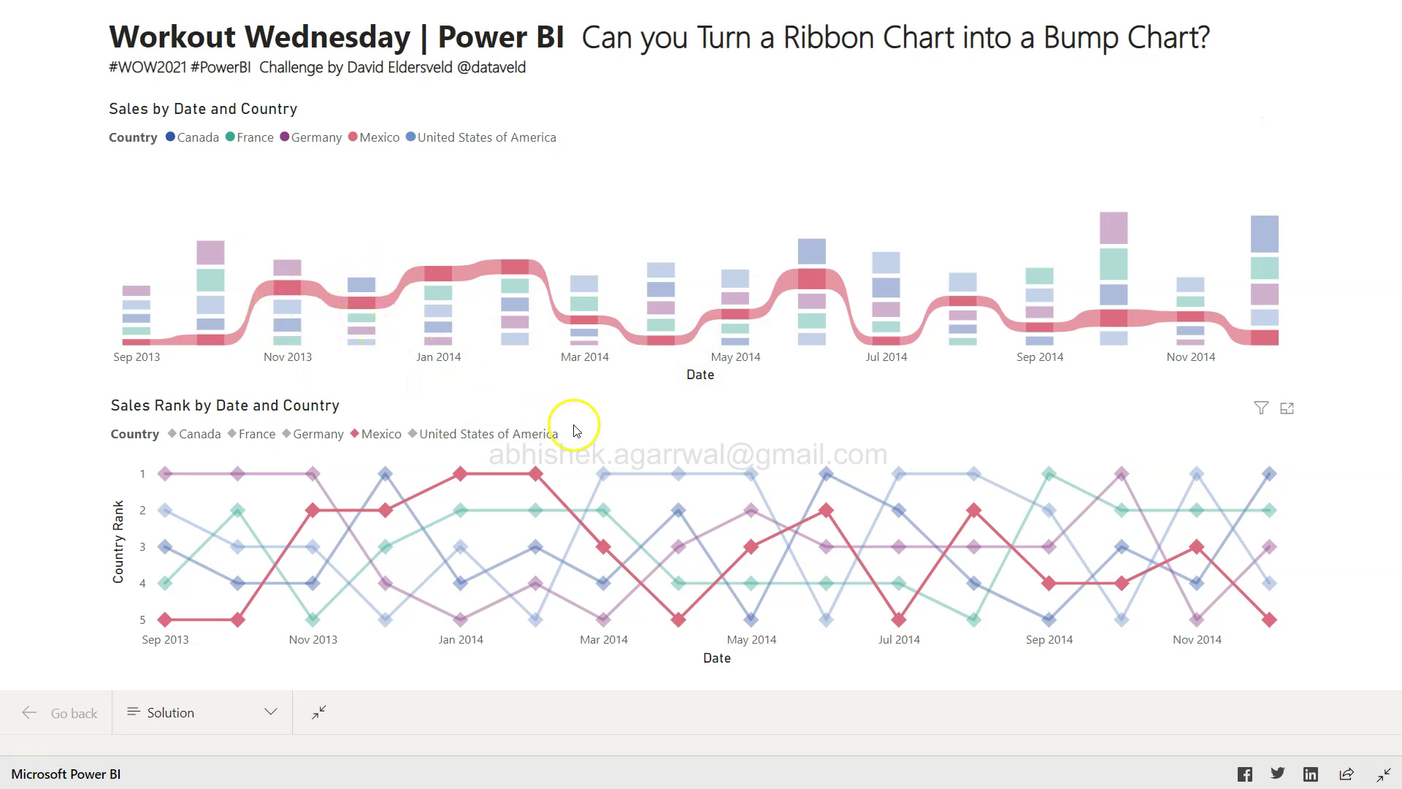
{"action": "left_click", "coordinate": [656, 451]}
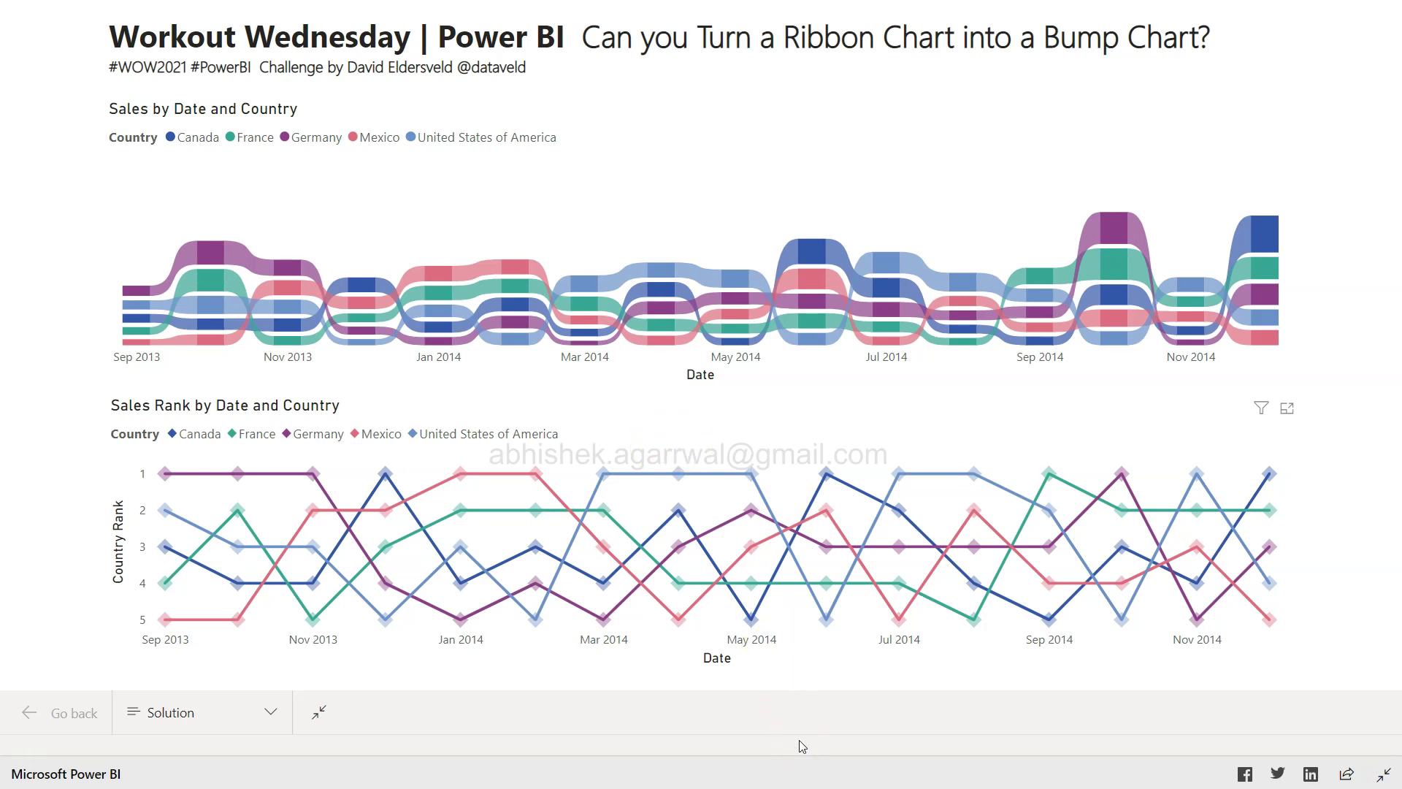
Leave full screen, scroll up to the article's Introduction, then back down to the embed
{"action": "key", "text": "Escape"}
{"action": "mouse_move", "coordinate": [607, 485]}
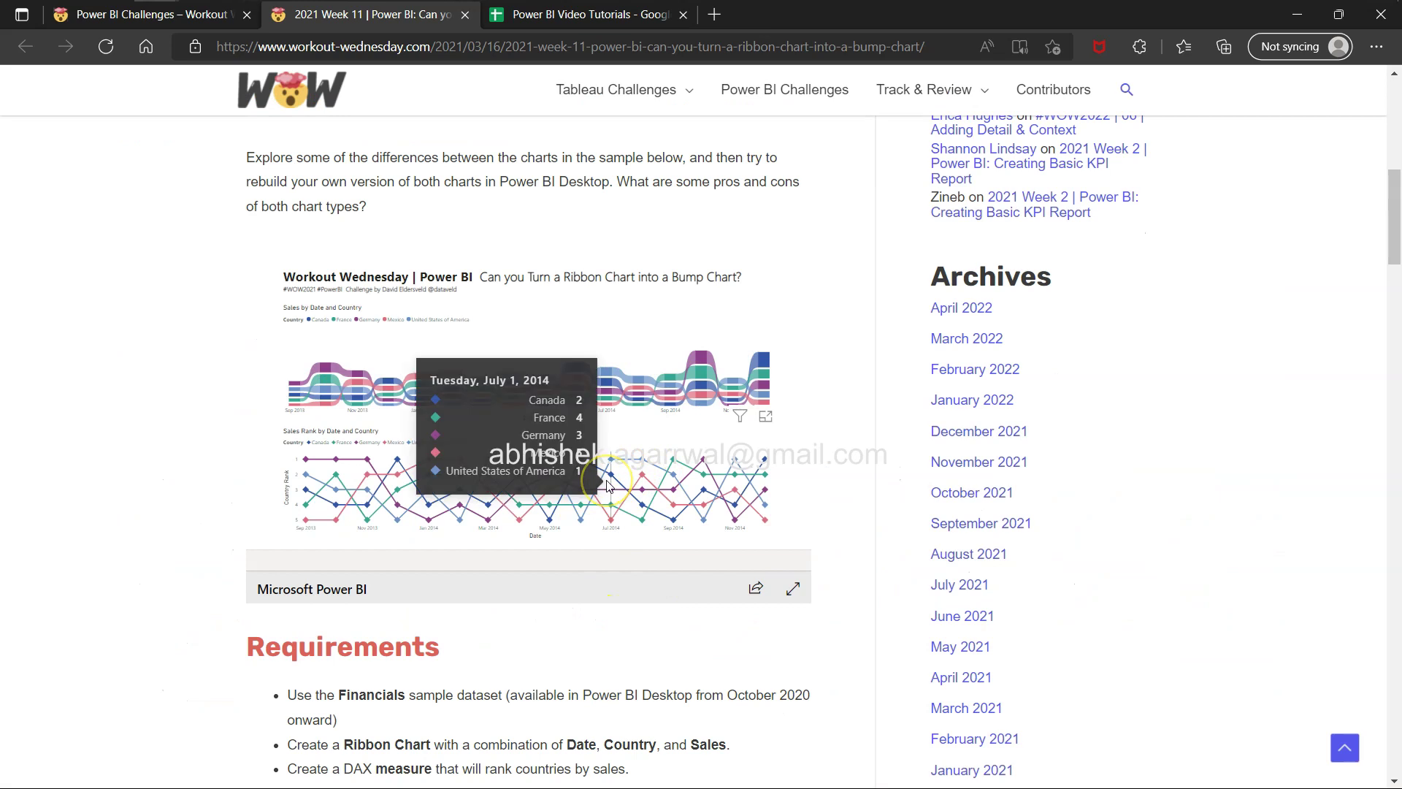
{"action": "scroll", "coordinate": [81, 548], "scroll_direction": "up", "scroll_amount": 3}
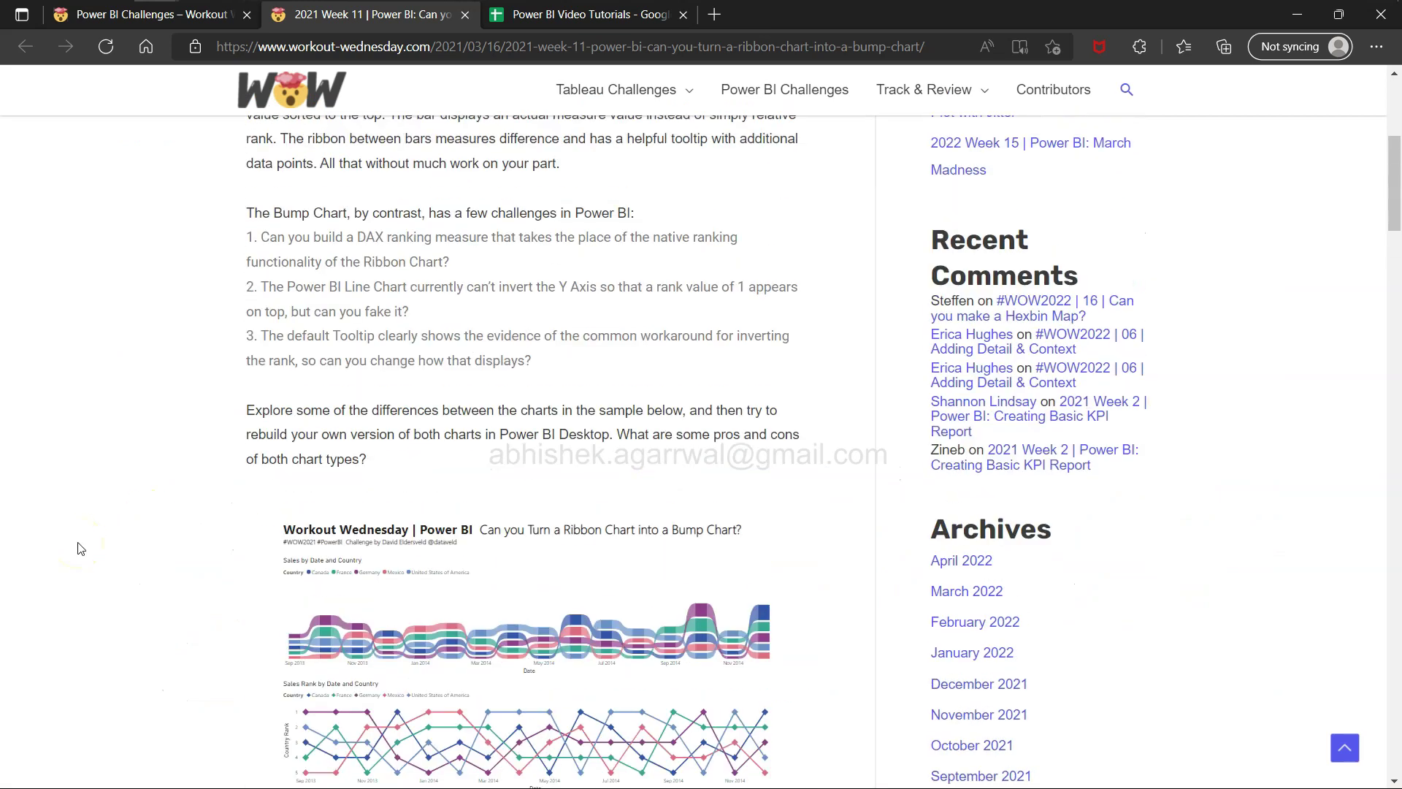
{"action": "scroll", "coordinate": [398, 526], "scroll_direction": "up", "scroll_amount": 3}
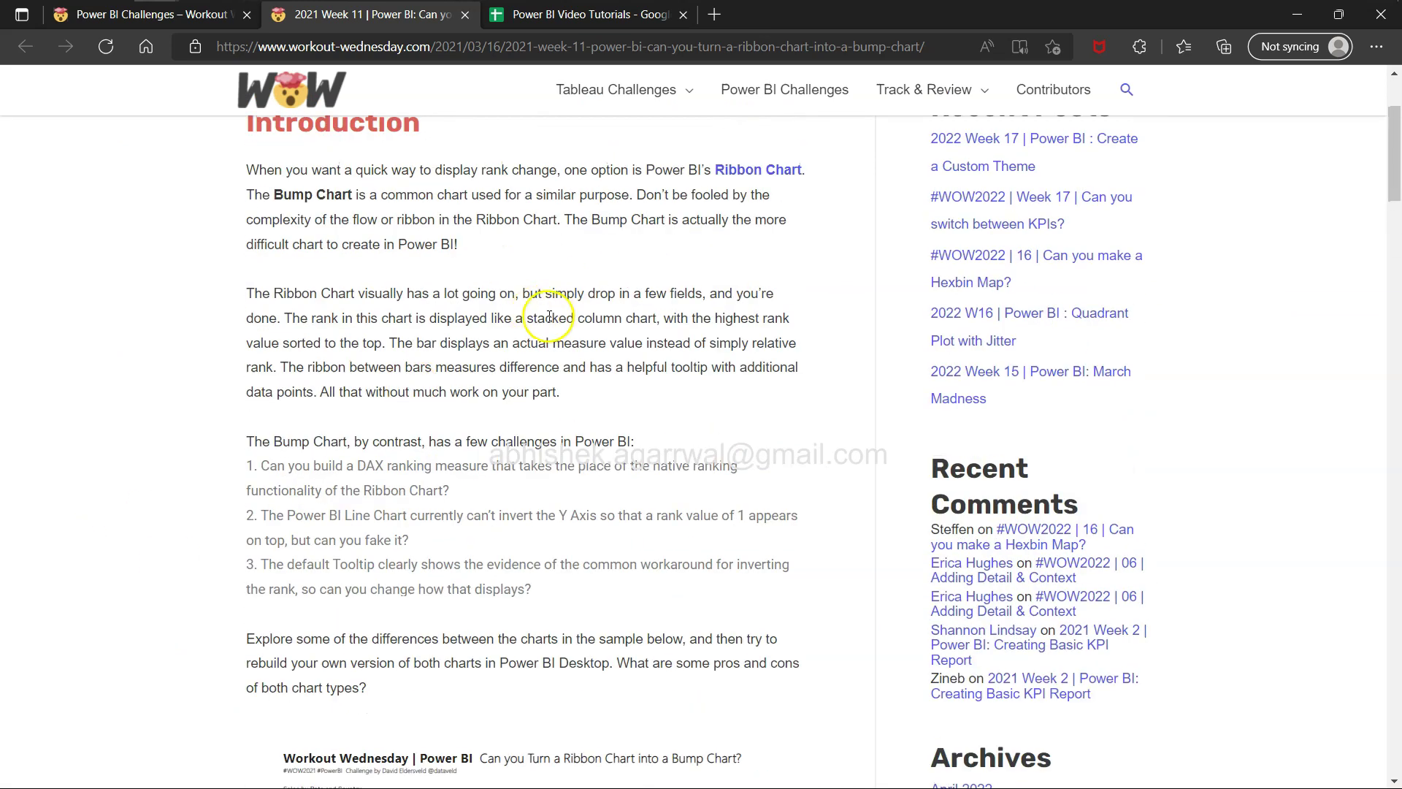
{"action": "scroll", "coordinate": [549, 315], "scroll_direction": "up", "scroll_amount": 2}
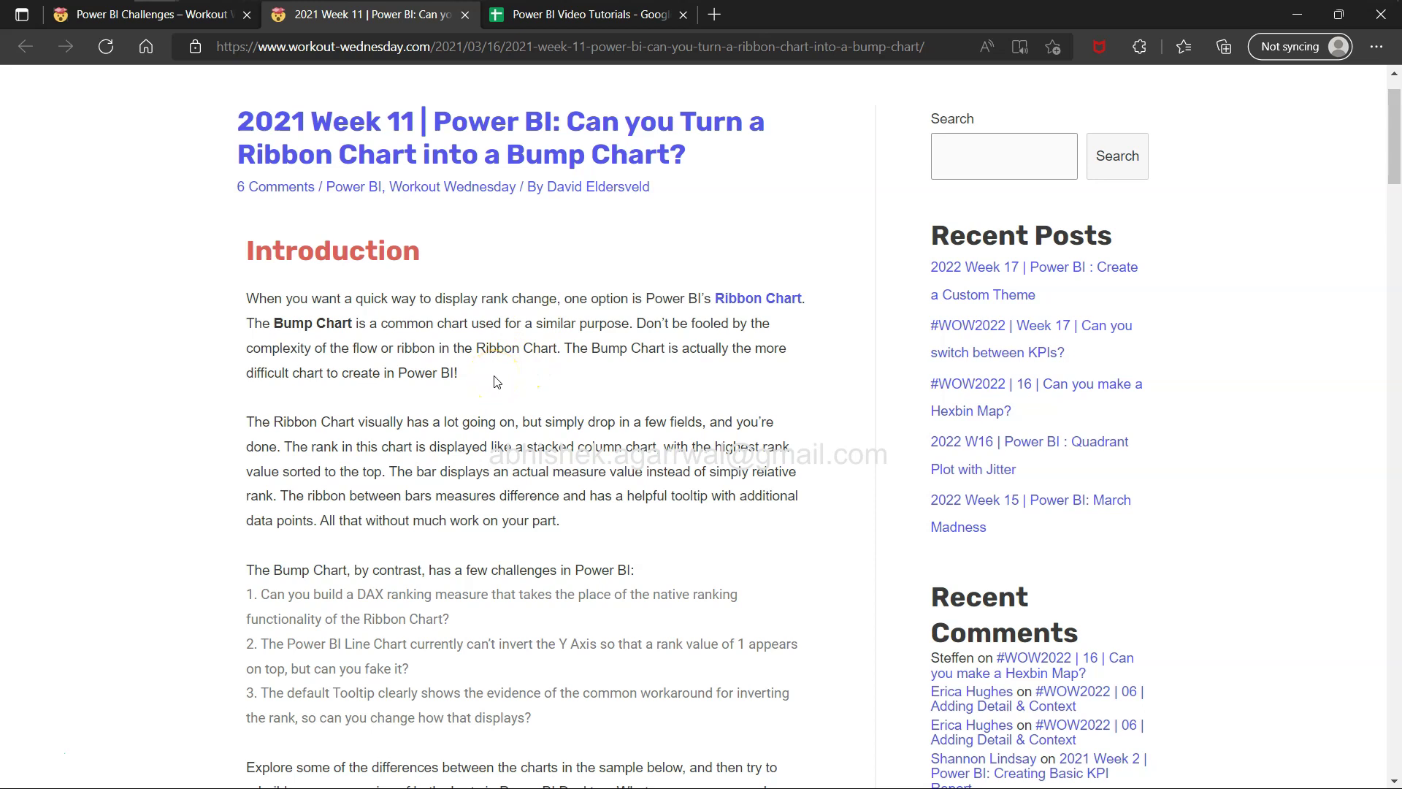
{"action": "scroll", "coordinate": [495, 381], "scroll_direction": "down", "scroll_amount": 8}
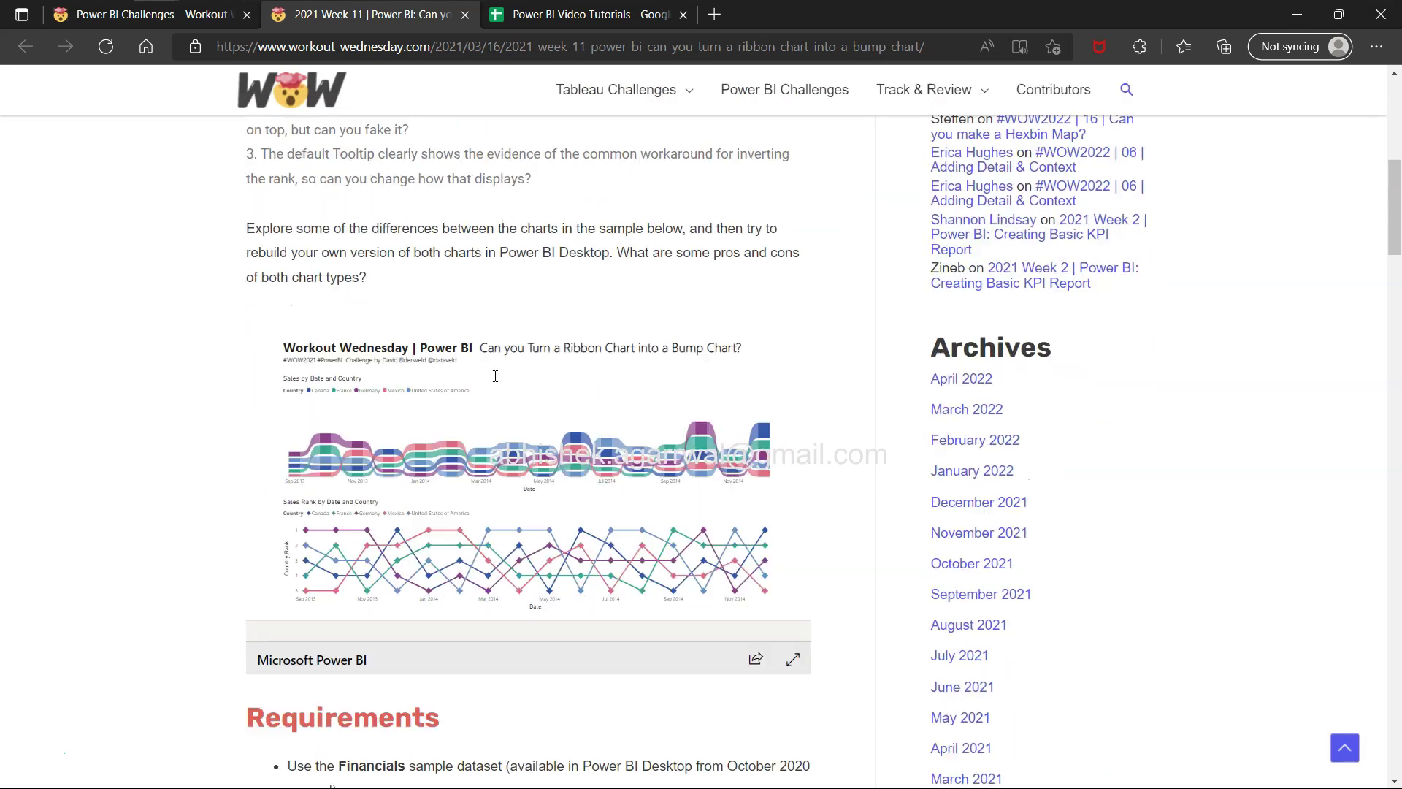
{"action": "left_click", "coordinate": [794, 644]}
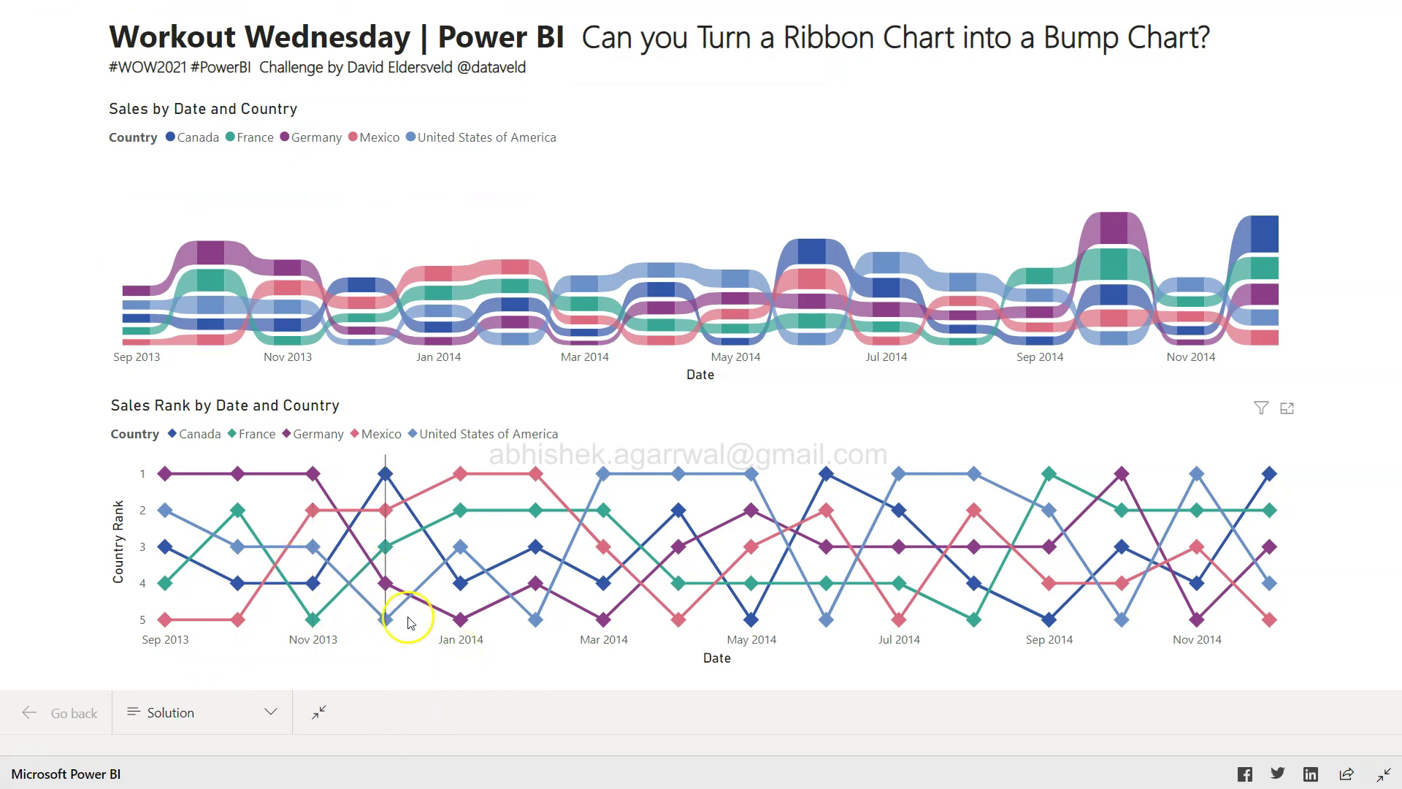
{"action": "mouse_move", "coordinate": [413, 623]}
{"action": "key", "text": "Escape"}
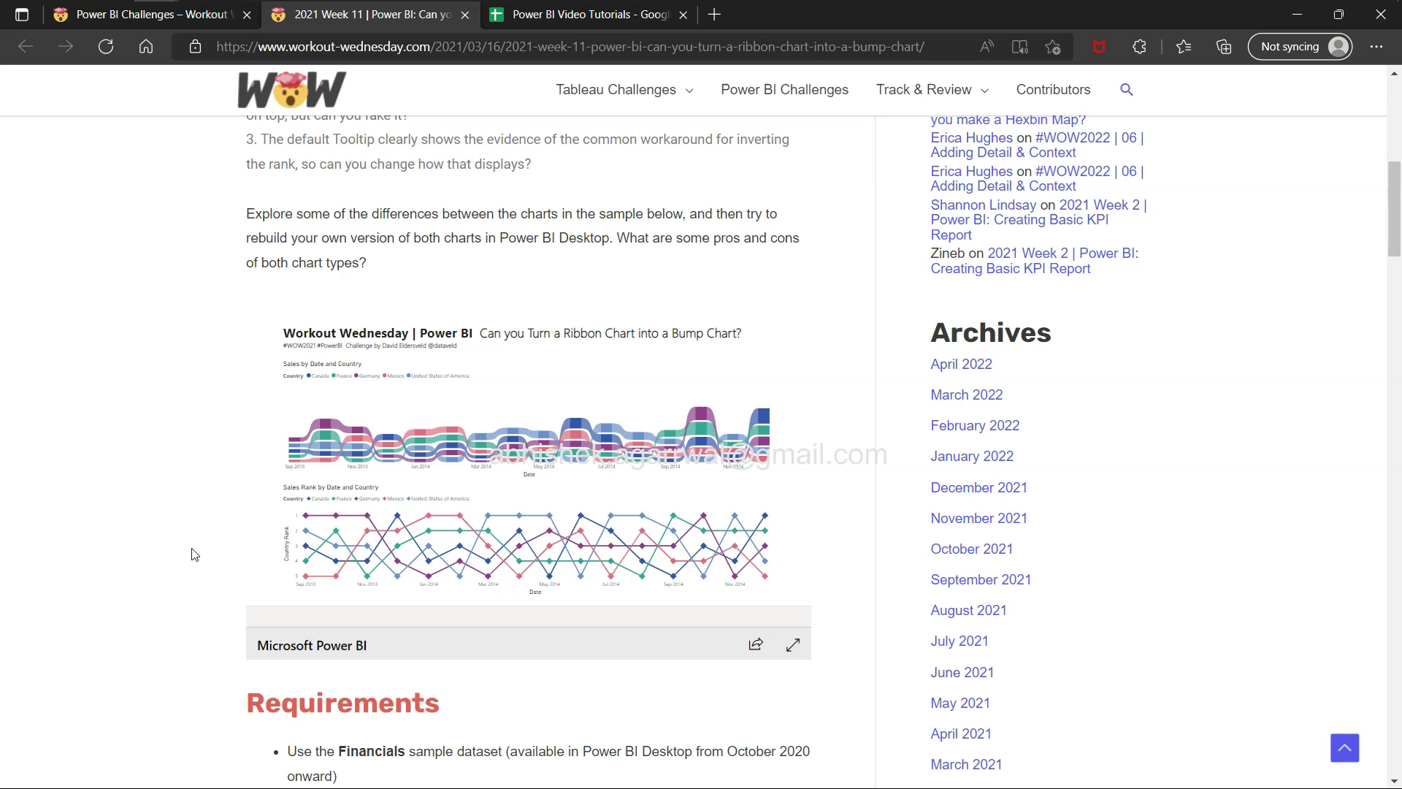
Scroll through the challenge article to its Requirements section
{"action": "scroll", "coordinate": [195, 555], "scroll_direction": "up", "scroll_amount": 6}
{"action": "scroll", "coordinate": [195, 555], "scroll_direction": "up", "scroll_amount": 2}
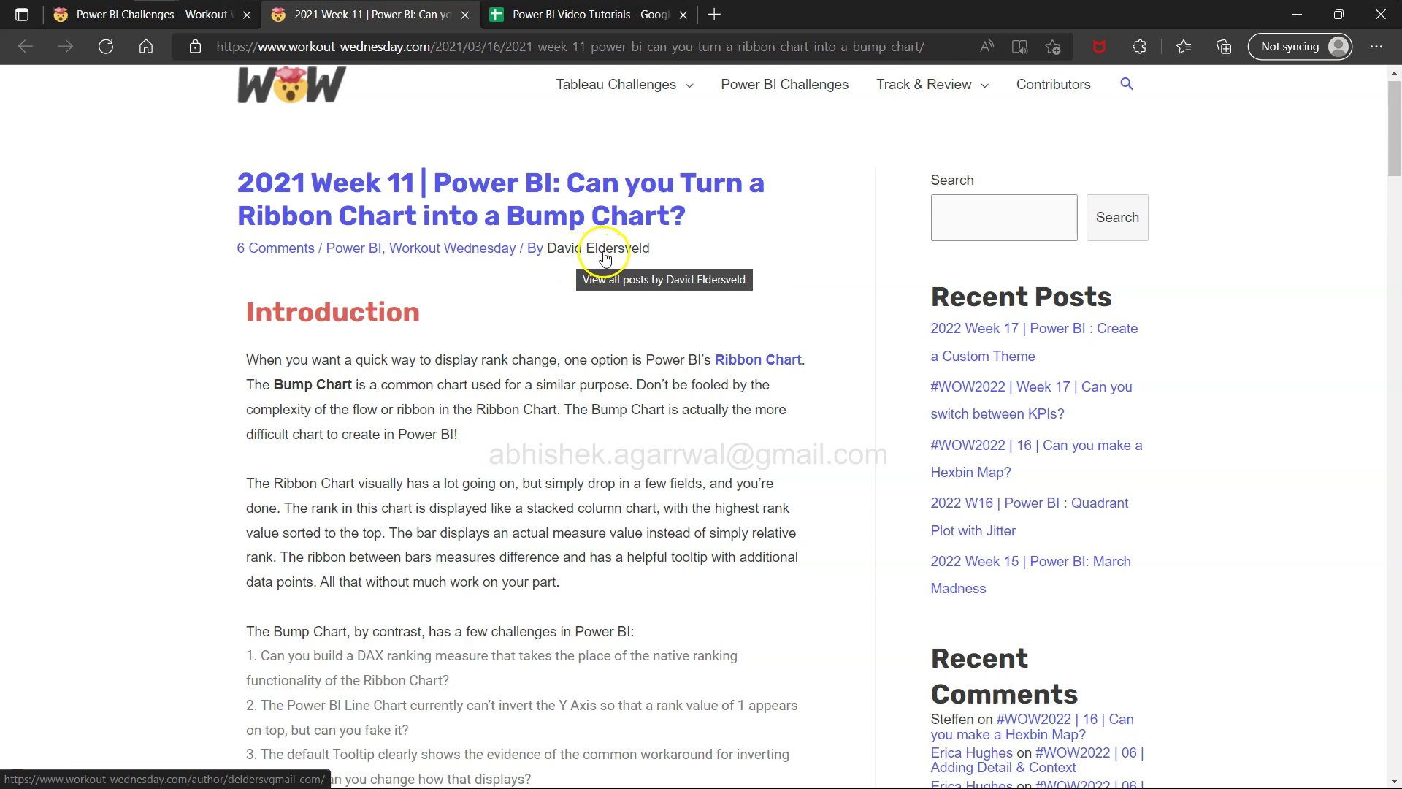
{"action": "scroll", "coordinate": [616, 342], "scroll_direction": "down", "scroll_amount": 8}
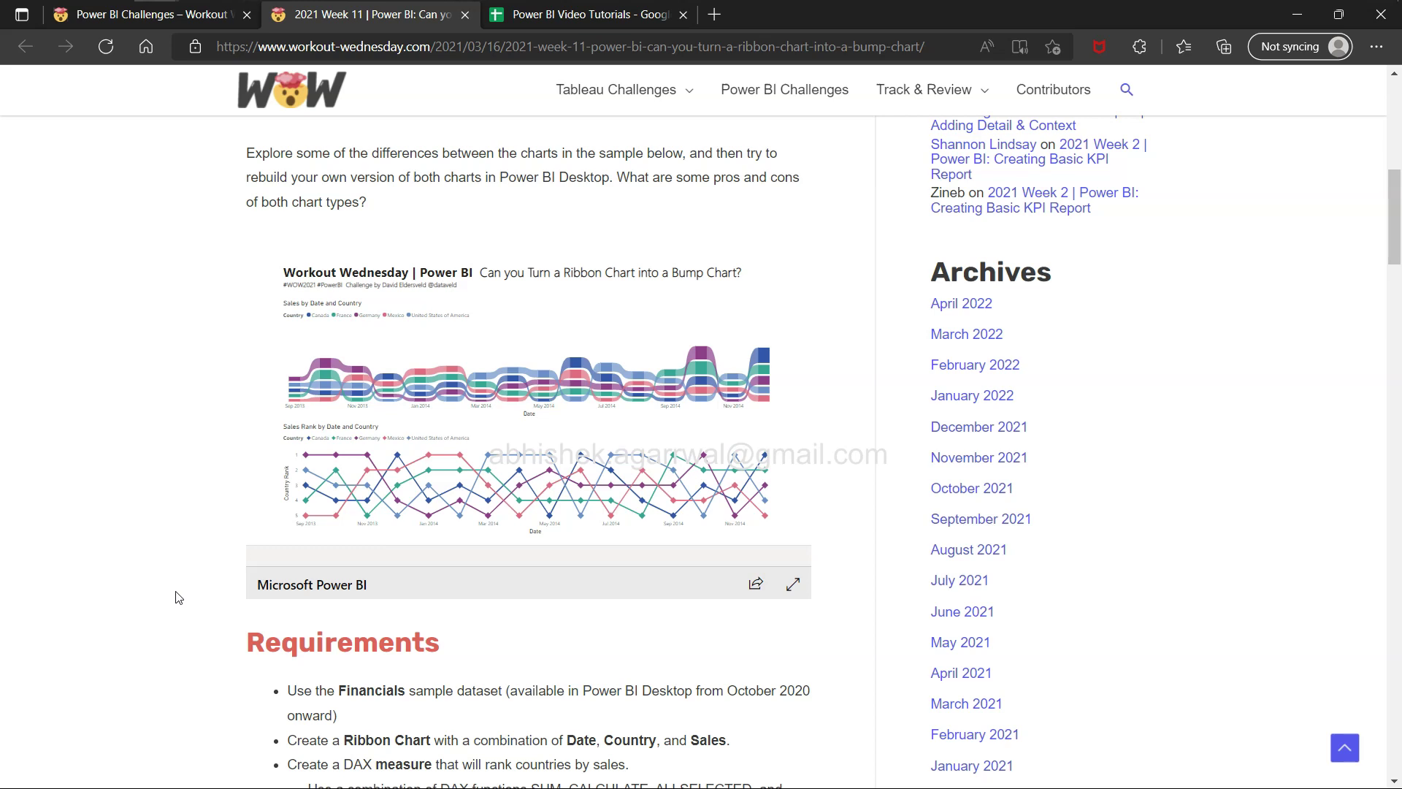
{"action": "scroll", "coordinate": [179, 598], "scroll_direction": "down", "scroll_amount": 2}
{"action": "scroll", "coordinate": [179, 598], "scroll_direction": "down", "scroll_amount": 3}
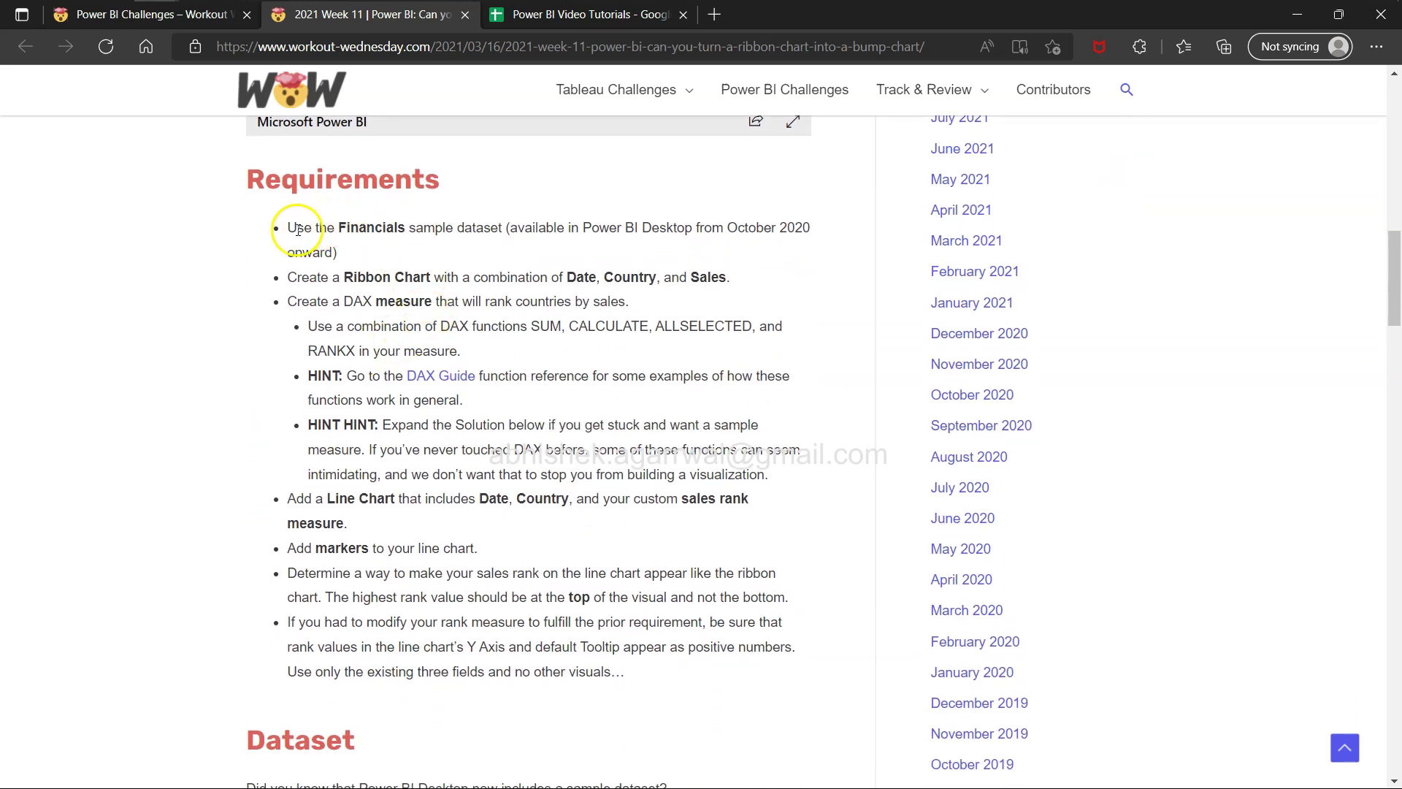
Select the first requirement about the Financials dataset, then switch to the Power BI Video Tutorials spreadsheet
{"action": "left_click_drag", "start_coordinate": [298, 230], "coordinate": [449, 250]}
{"action": "left_click", "coordinate": [619, 231]}
{"action": "left_click", "coordinate": [598, 211]}
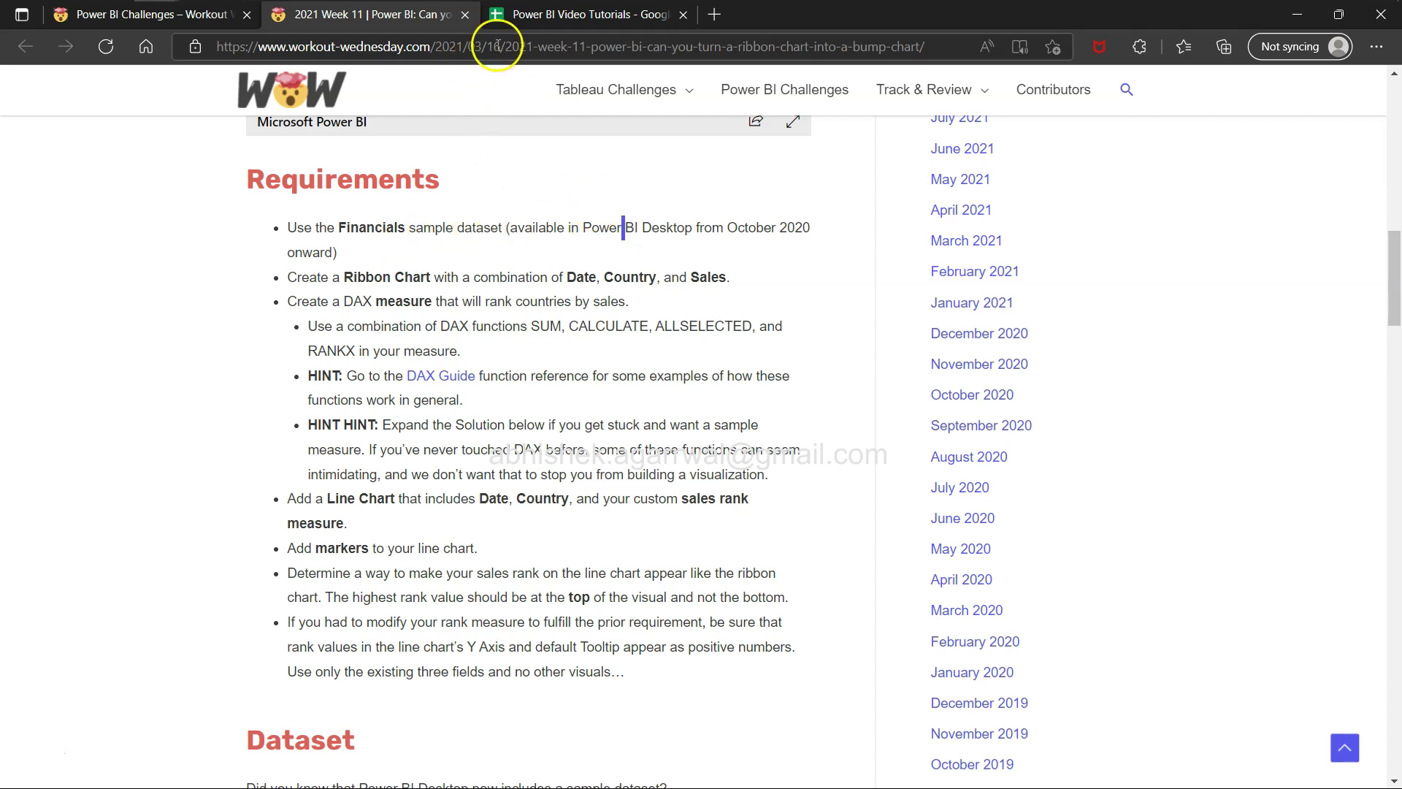
{"action": "left_click", "coordinate": [570, 18]}
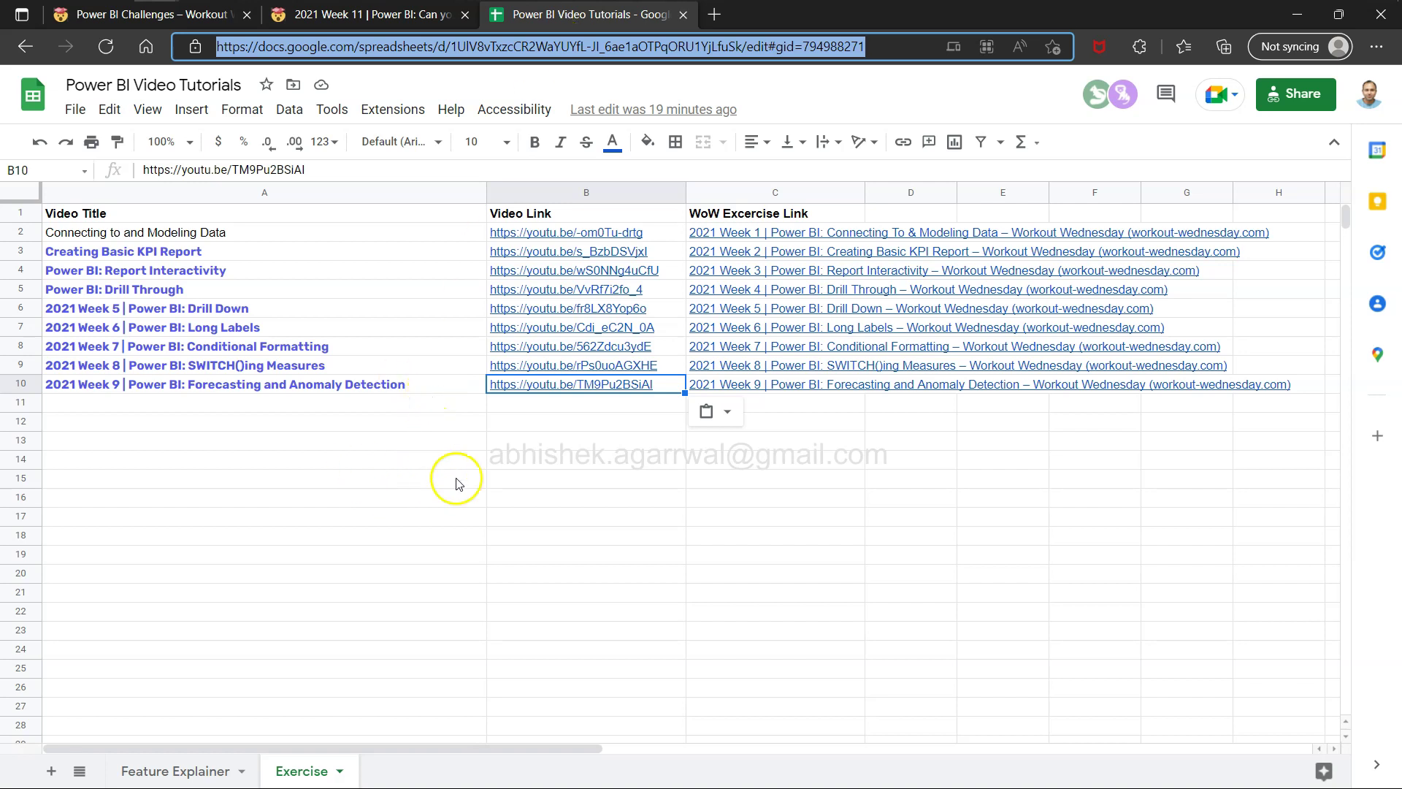
Select the week 9 title in cell A10, then show the Feature Explainer sheet
{"action": "left_click", "coordinate": [379, 380]}
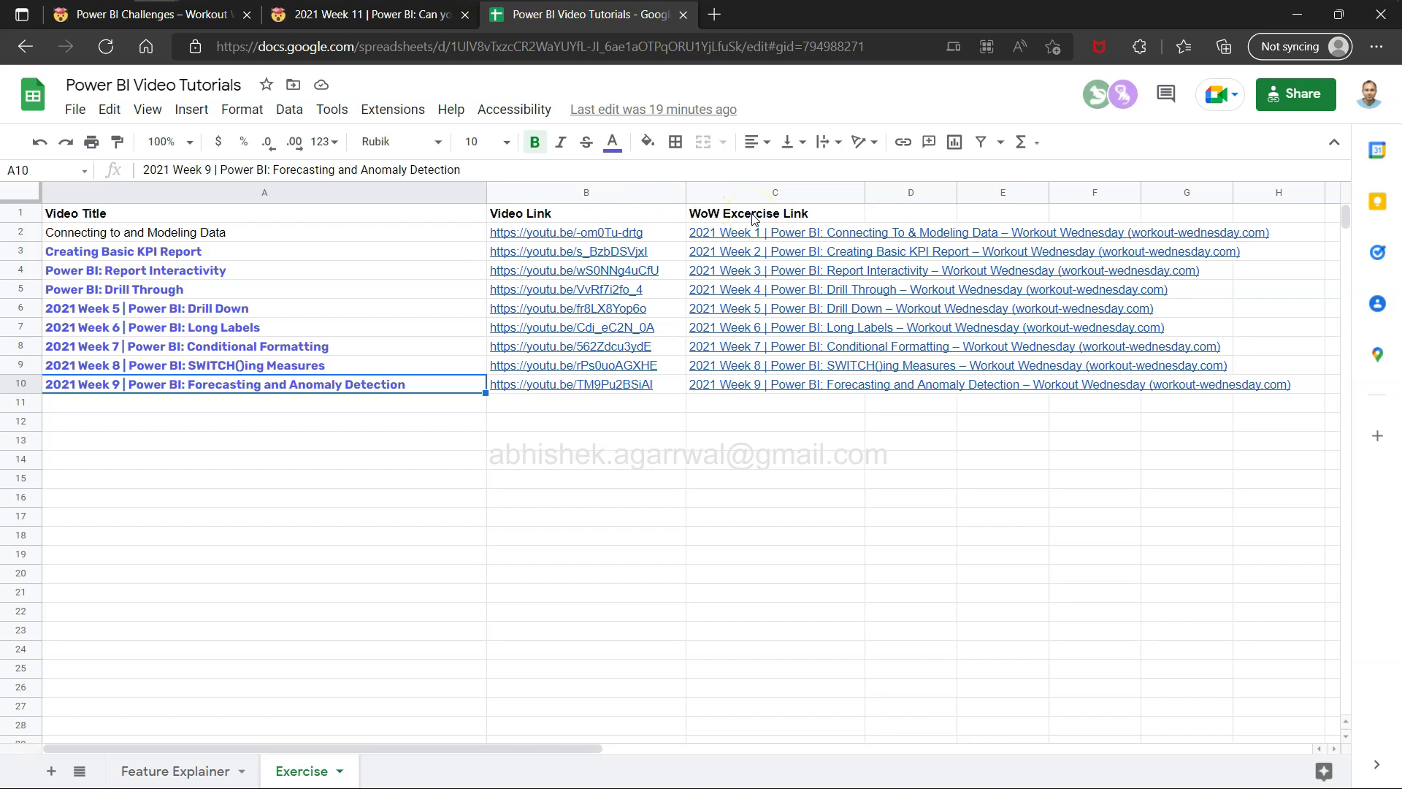
{"action": "left_click", "coordinate": [210, 772]}
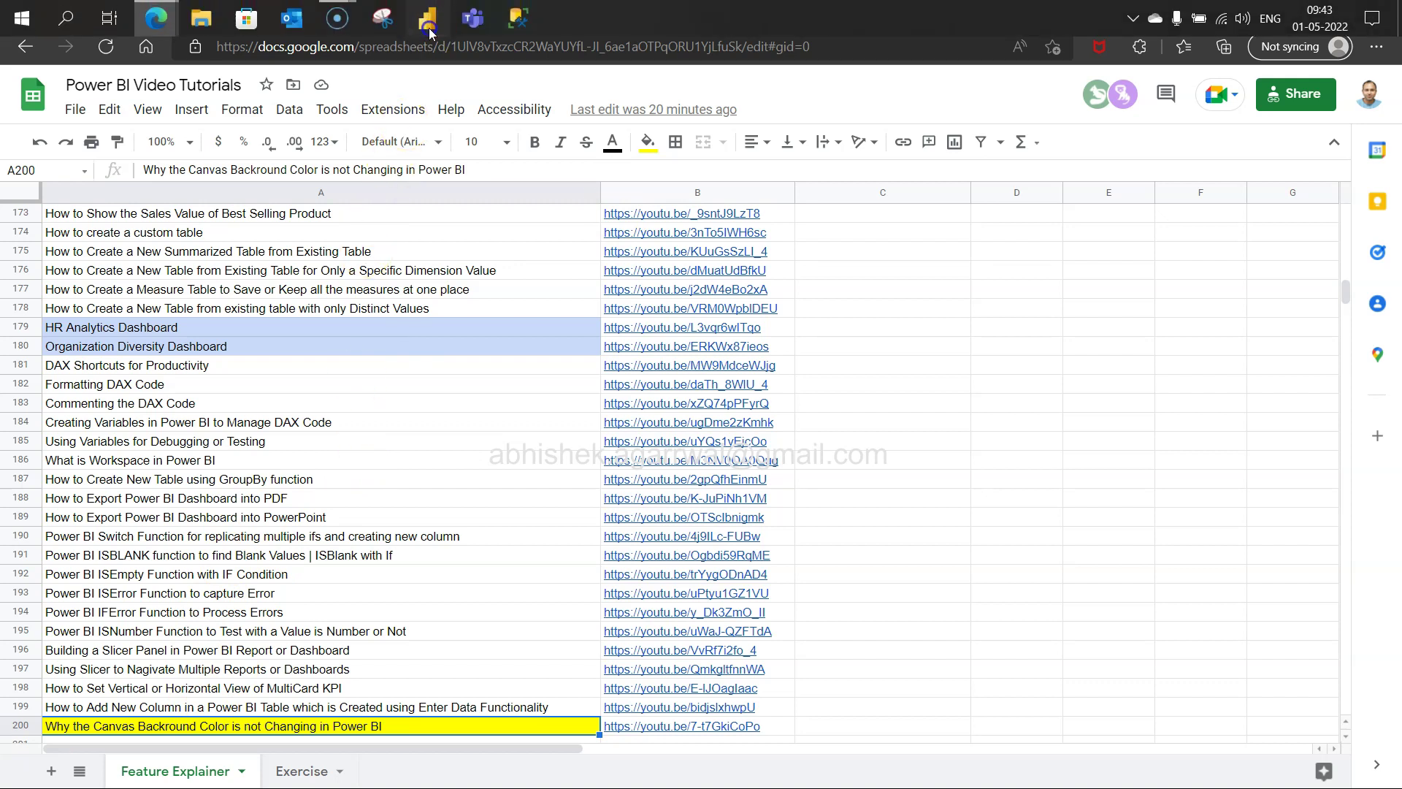
Launch Power BI Desktop, dismiss the welcome screen, and choose Help > Examples > Sample dataset
{"action": "left_click", "coordinate": [430, 33]}
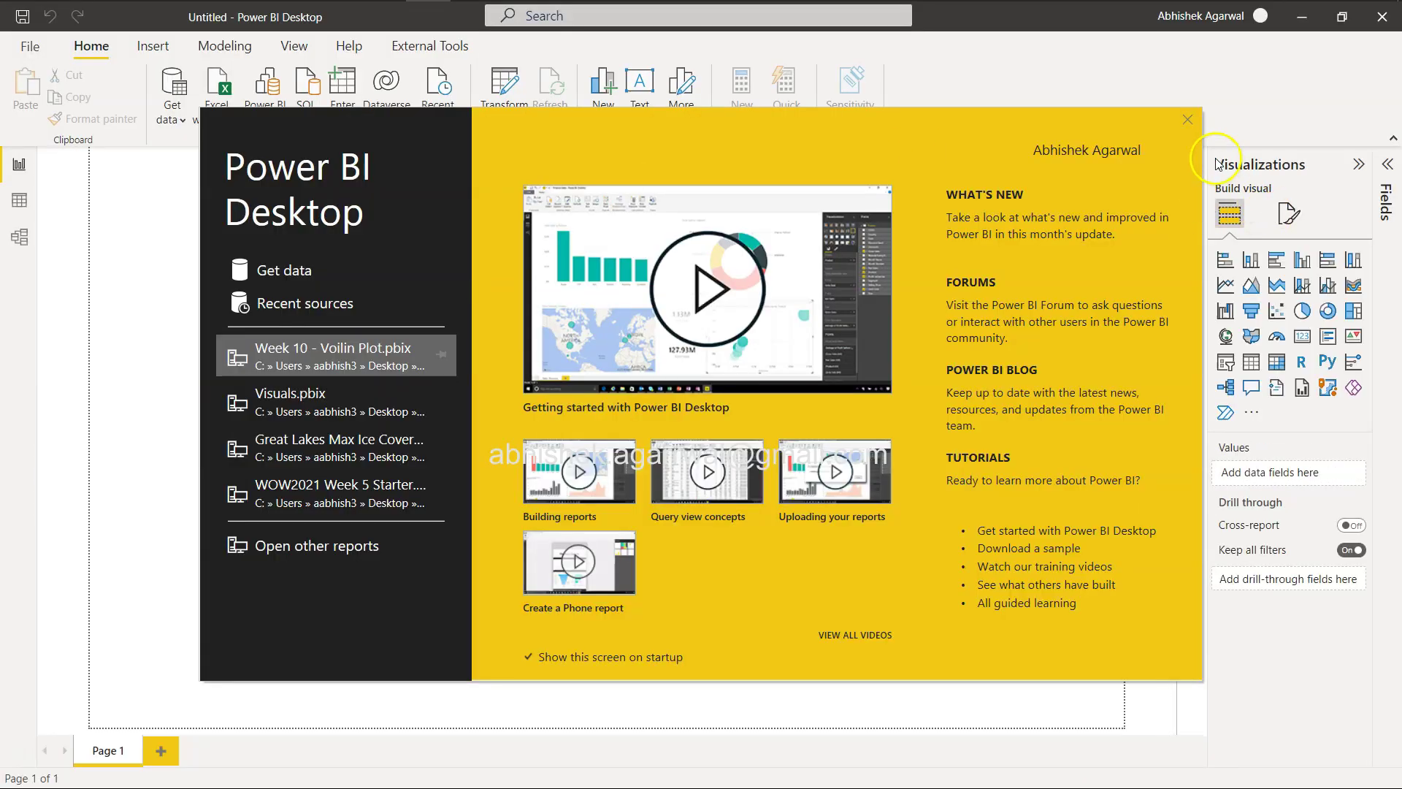
{"action": "left_click", "coordinate": [1193, 121]}
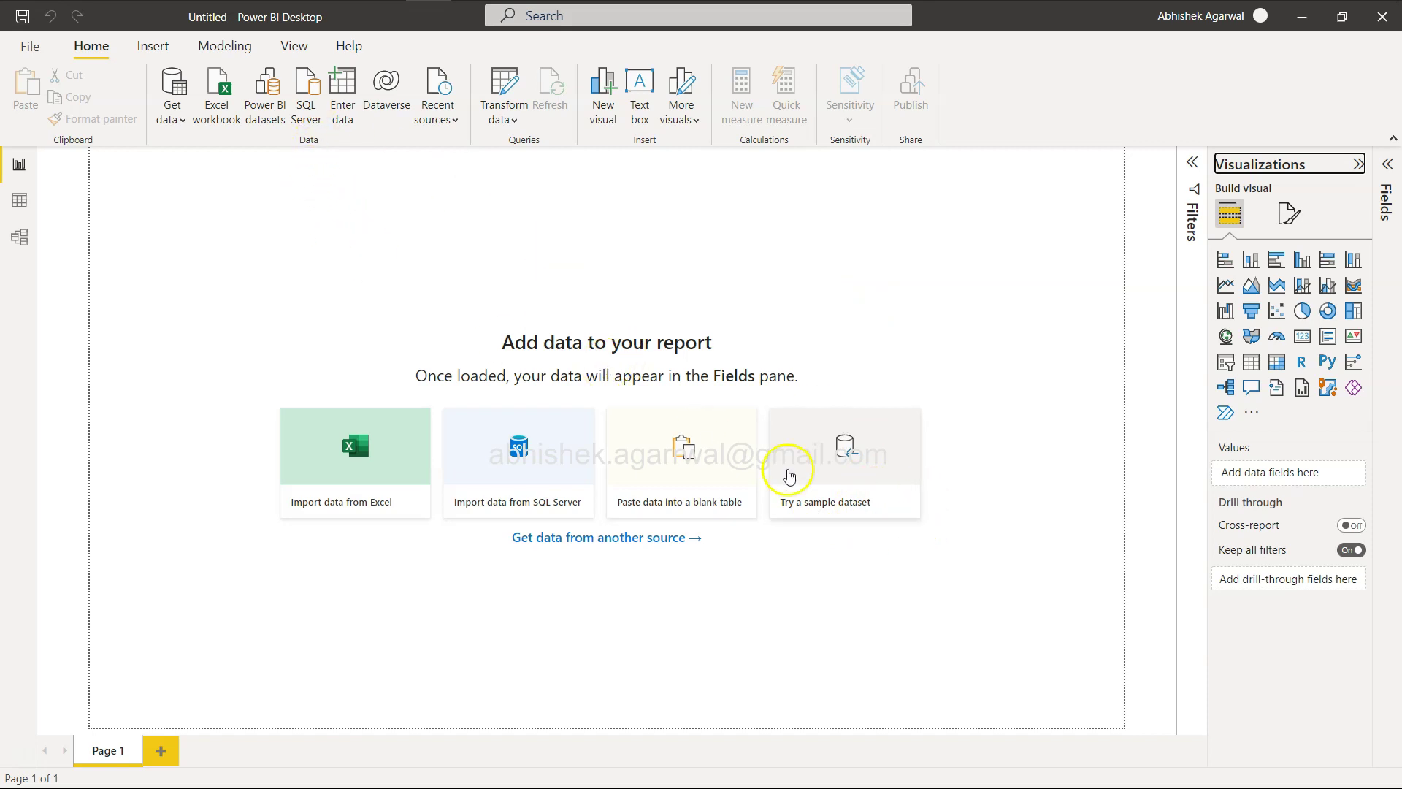
{"action": "left_click", "coordinate": [350, 45]}
{"action": "left_click", "coordinate": [573, 117]}
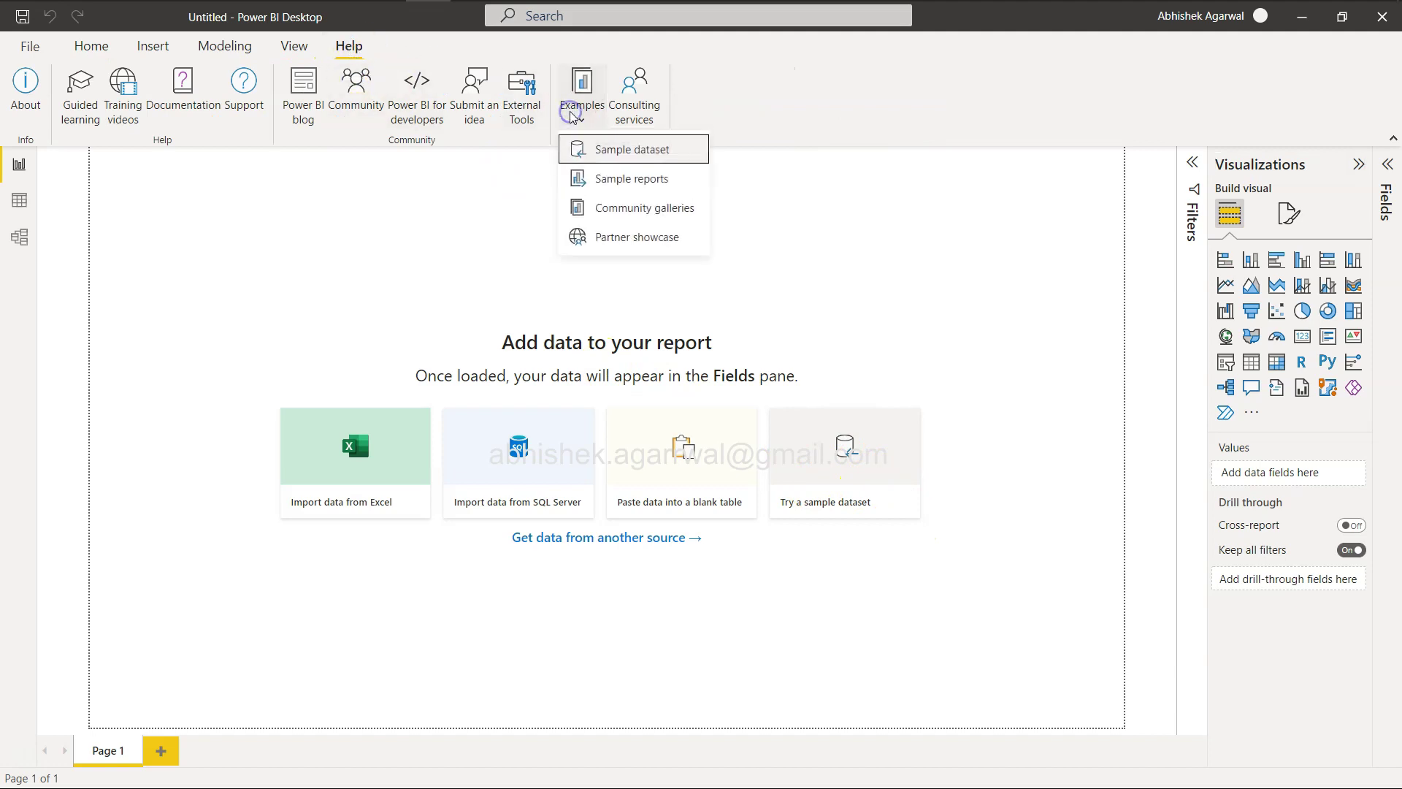
{"action": "left_click", "coordinate": [639, 150]}
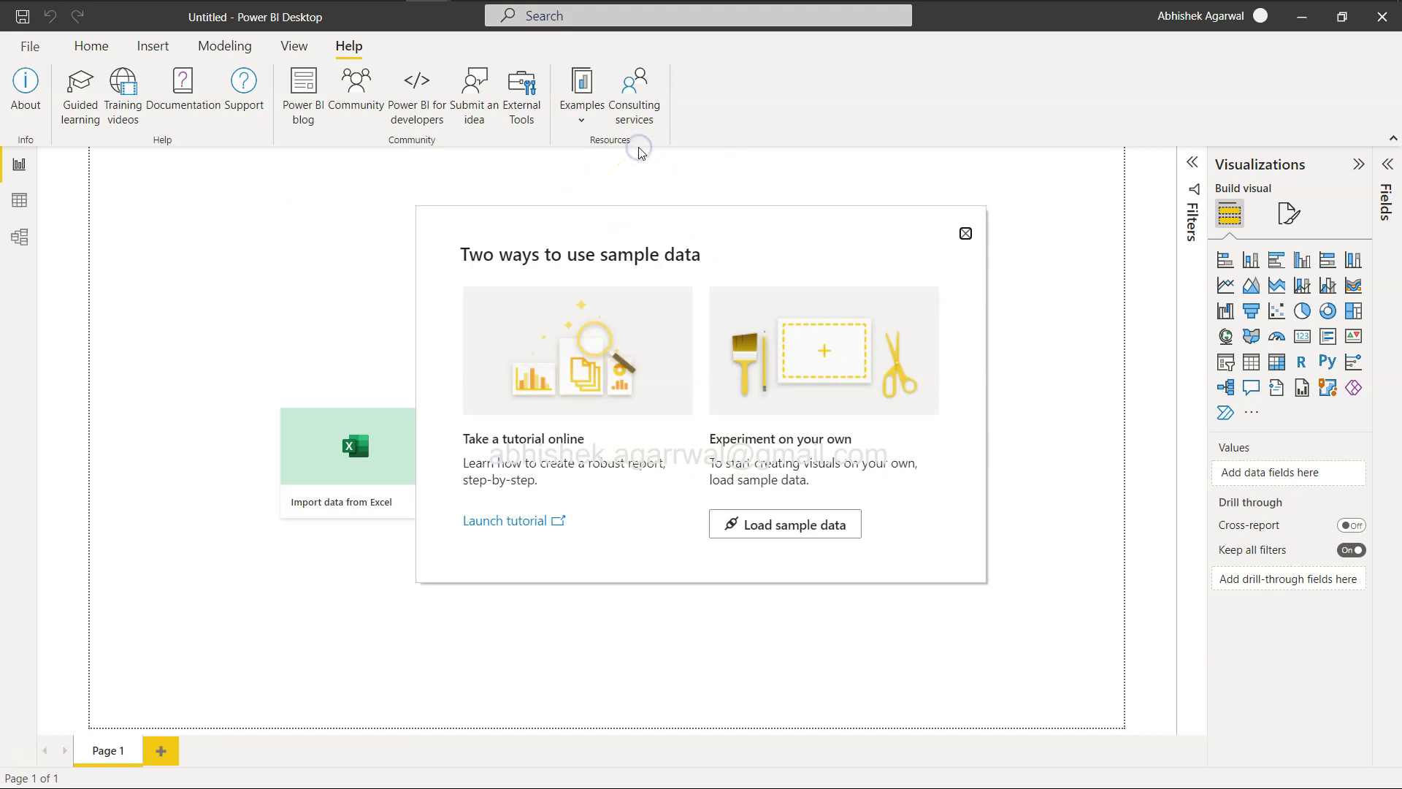
{"action": "left_click", "coordinate": [798, 526]}
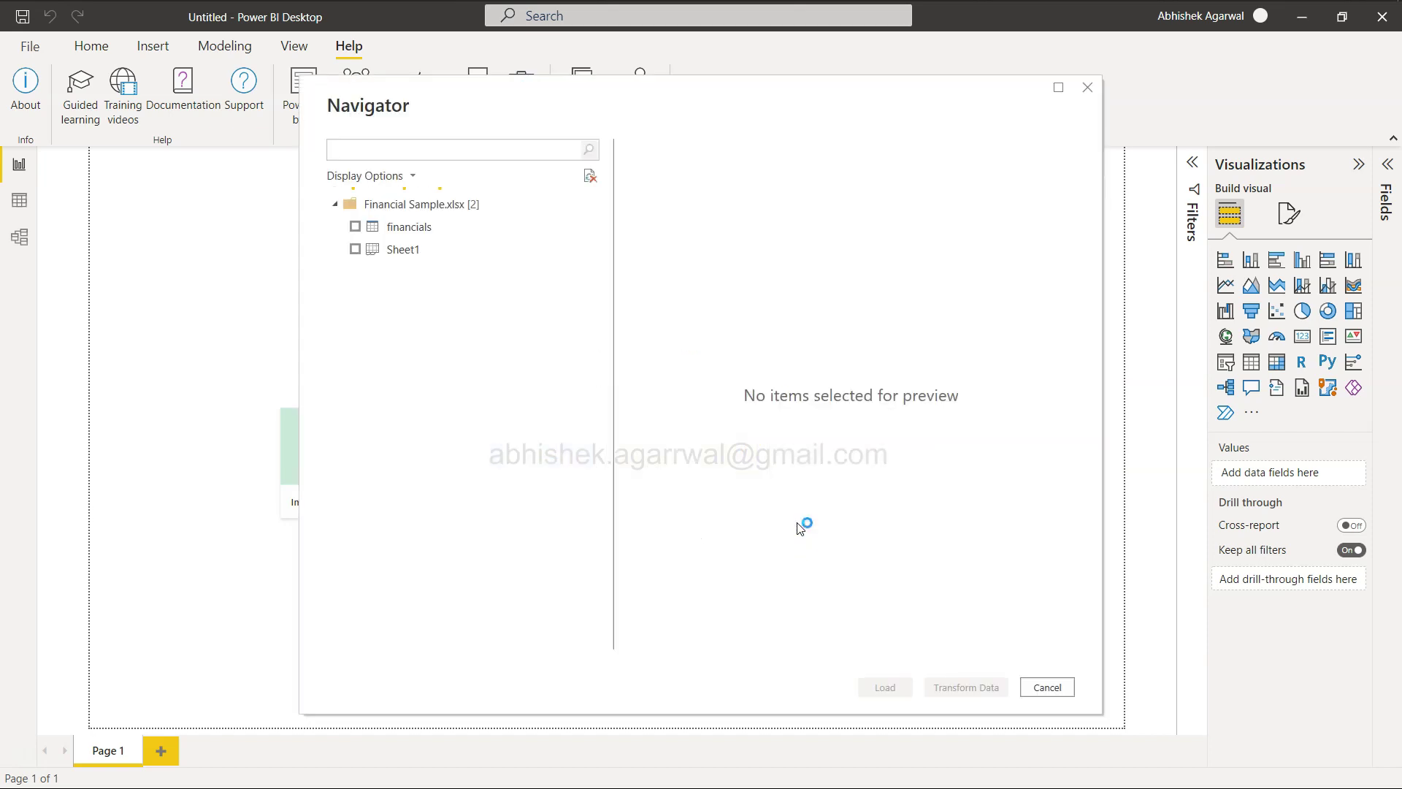
{"action": "left_click", "coordinate": [355, 227]}
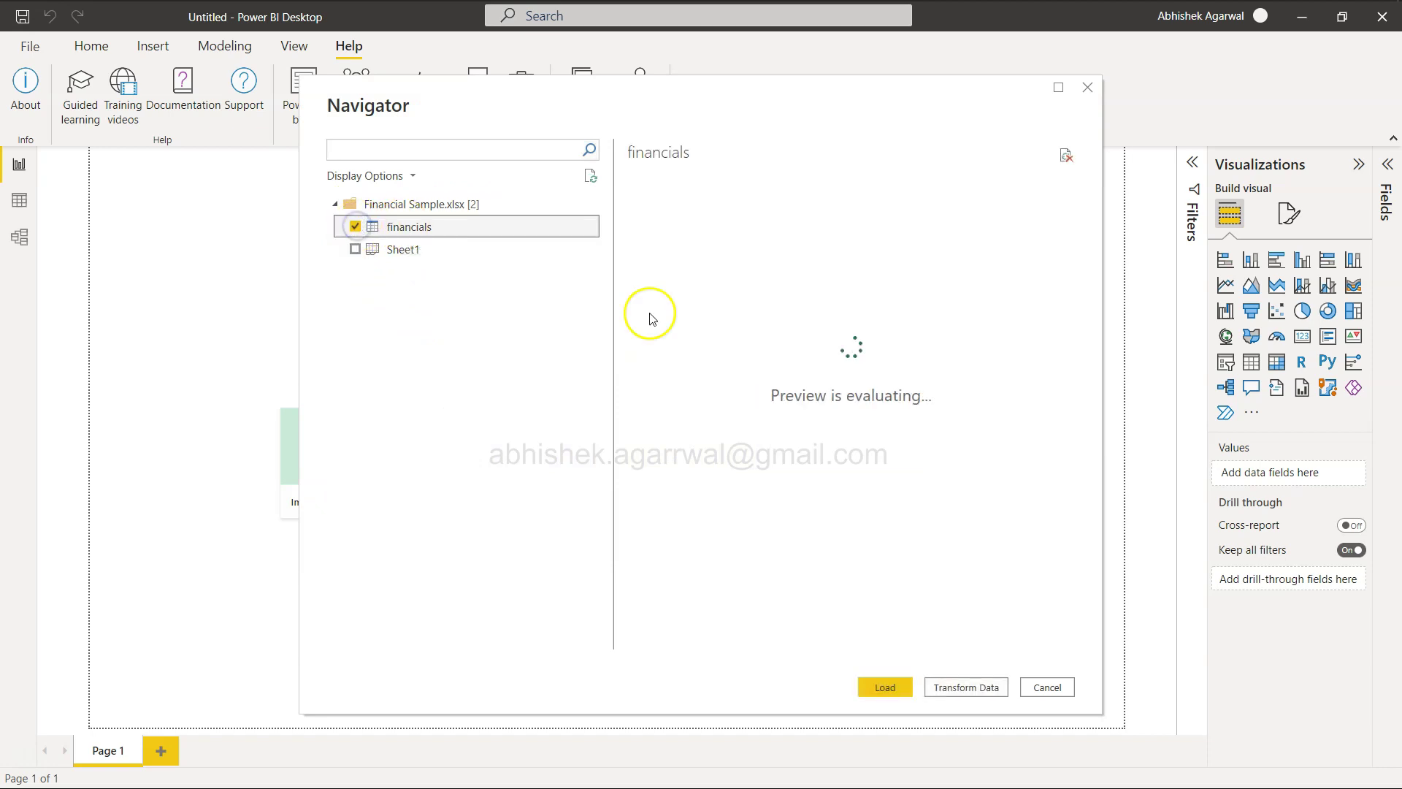
{"action": "left_click", "coordinate": [893, 687]}
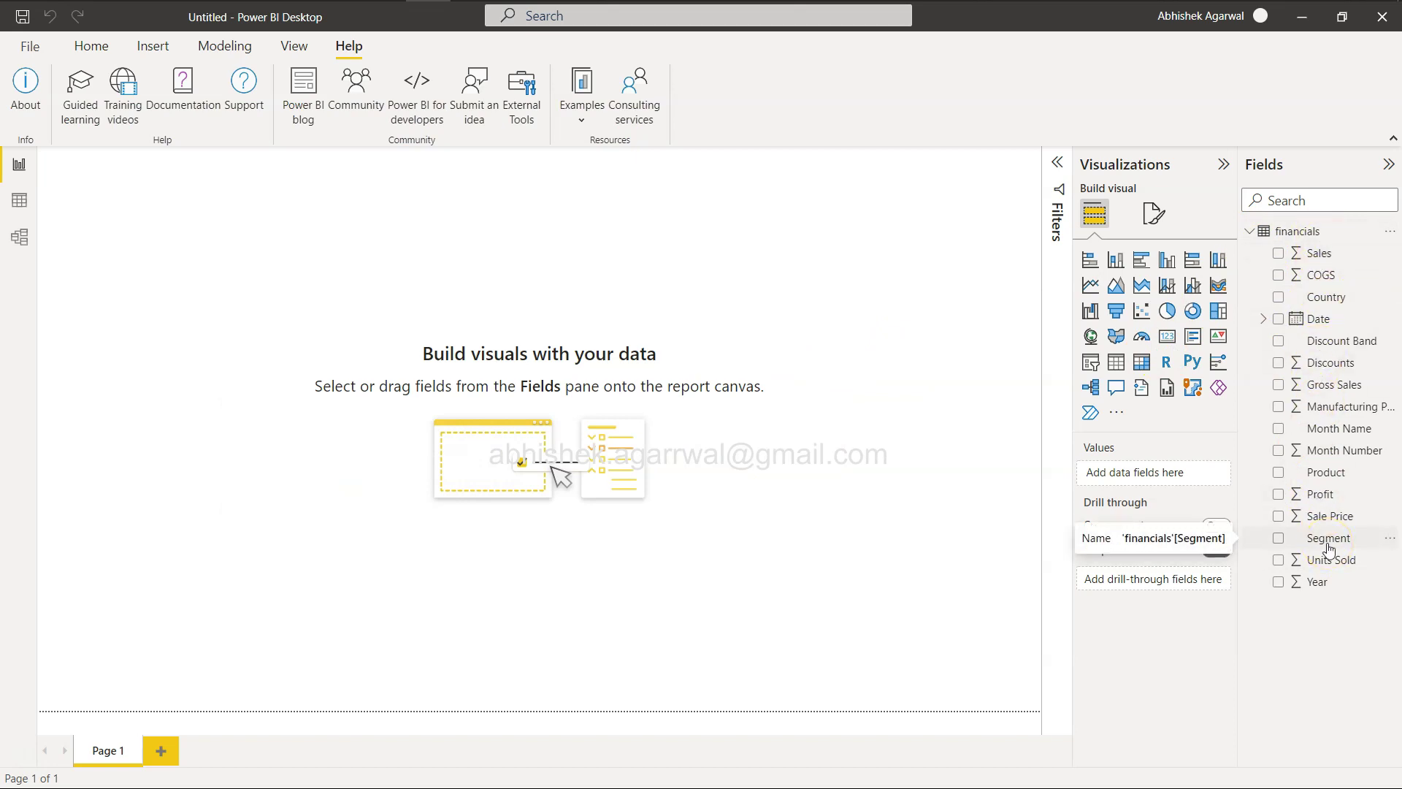
{"action": "left_click", "coordinate": [840, 549]}
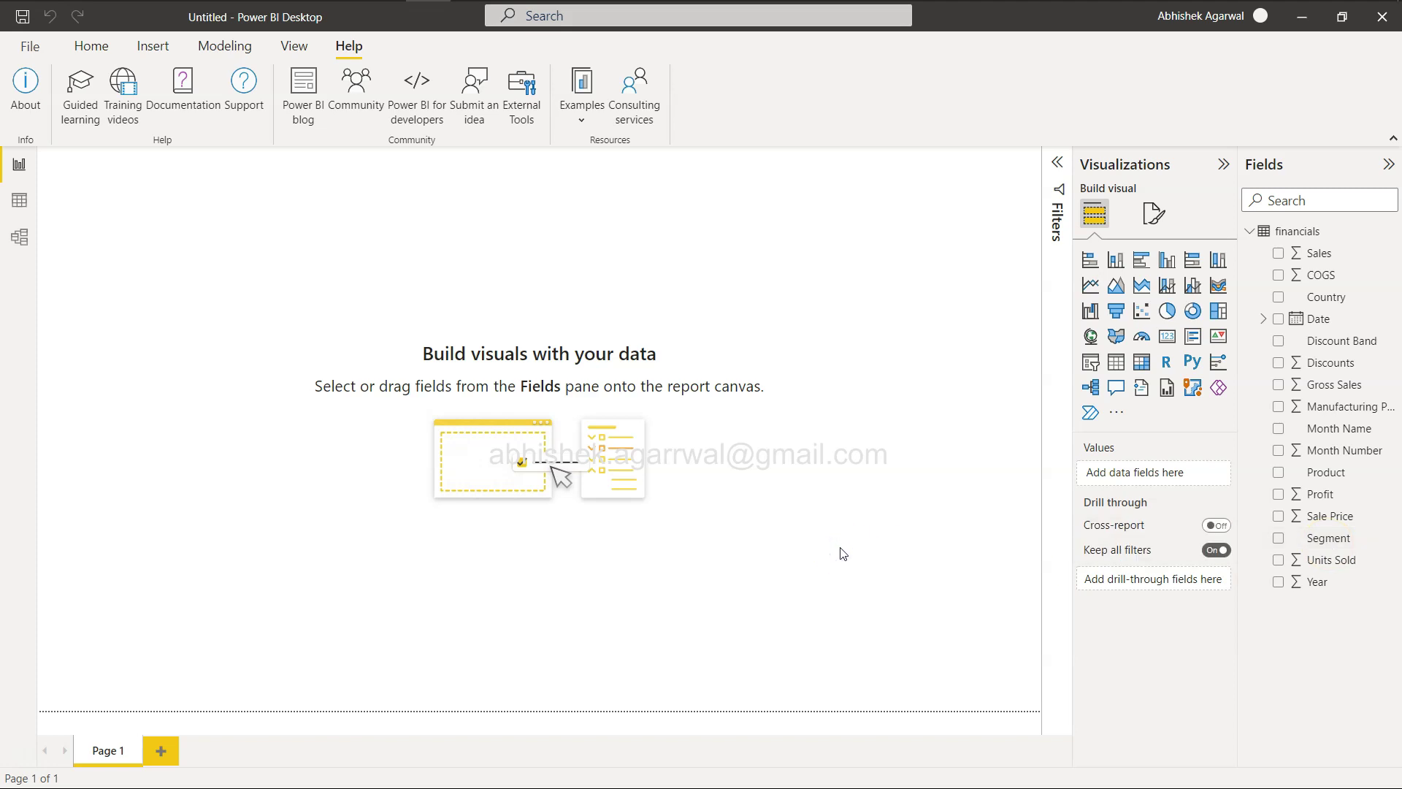
In the browser's Week 11 challenge page, select the ribbon chart requirement line
{"action": "key", "text": "alt+Tab"}
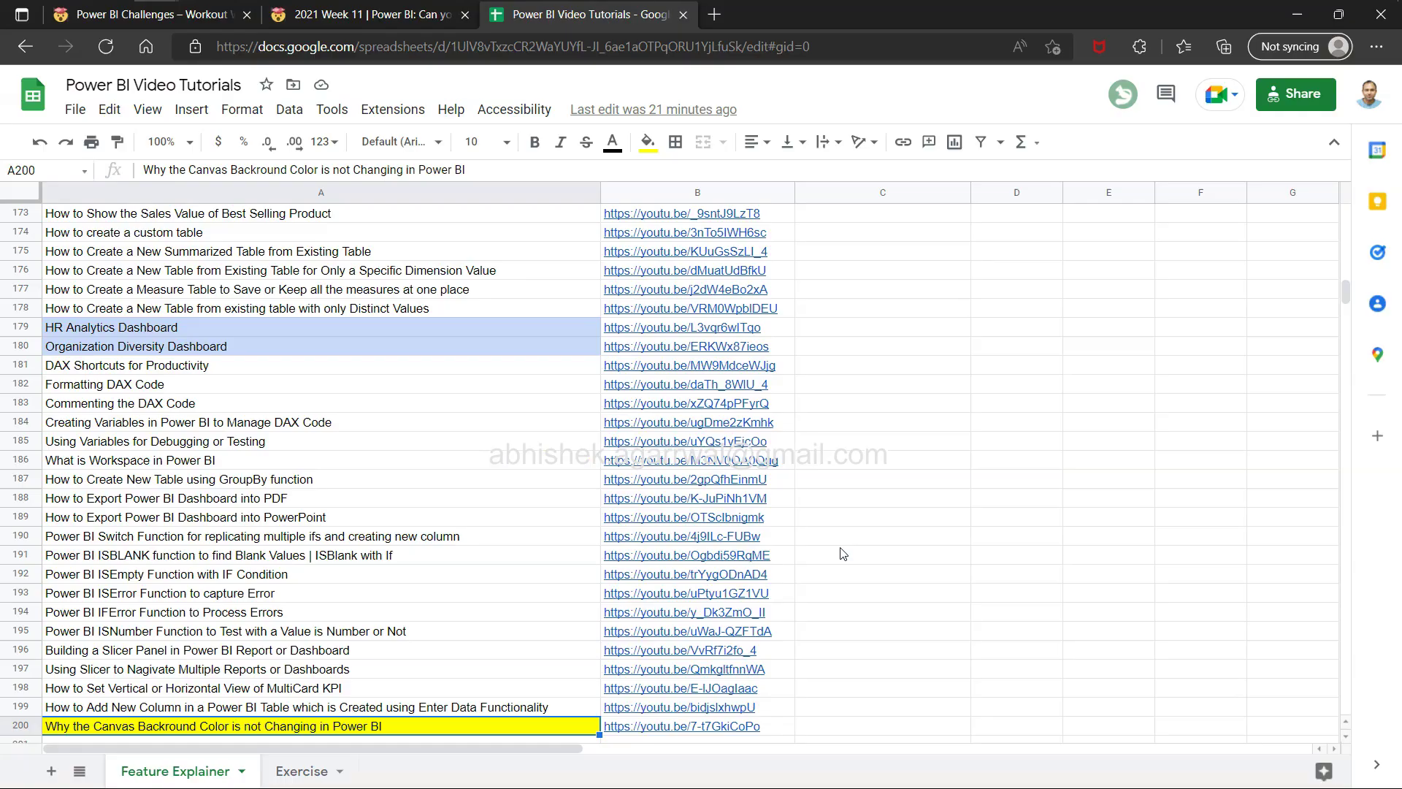
{"action": "key", "text": "alt+Tab"}
{"action": "key", "text": "alt+Tab"}
{"action": "left_click", "coordinate": [379, 21]}
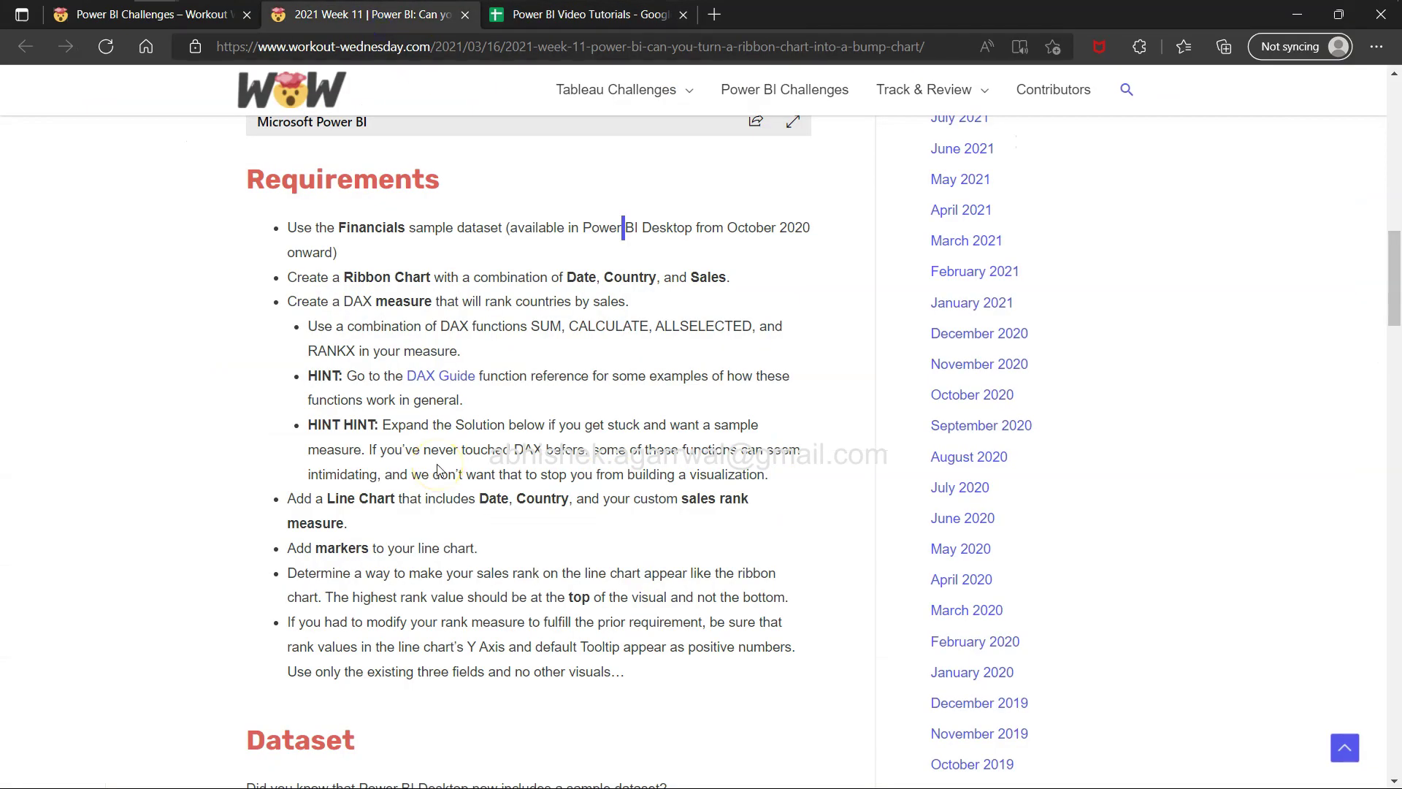
{"action": "right_click", "coordinate": [431, 256]}
{"action": "left_click", "coordinate": [446, 227]}
{"action": "double_click", "coordinate": [447, 227]}
{"action": "triple_click", "coordinate": [447, 226]}
{"action": "triple_click", "coordinate": [363, 276]}
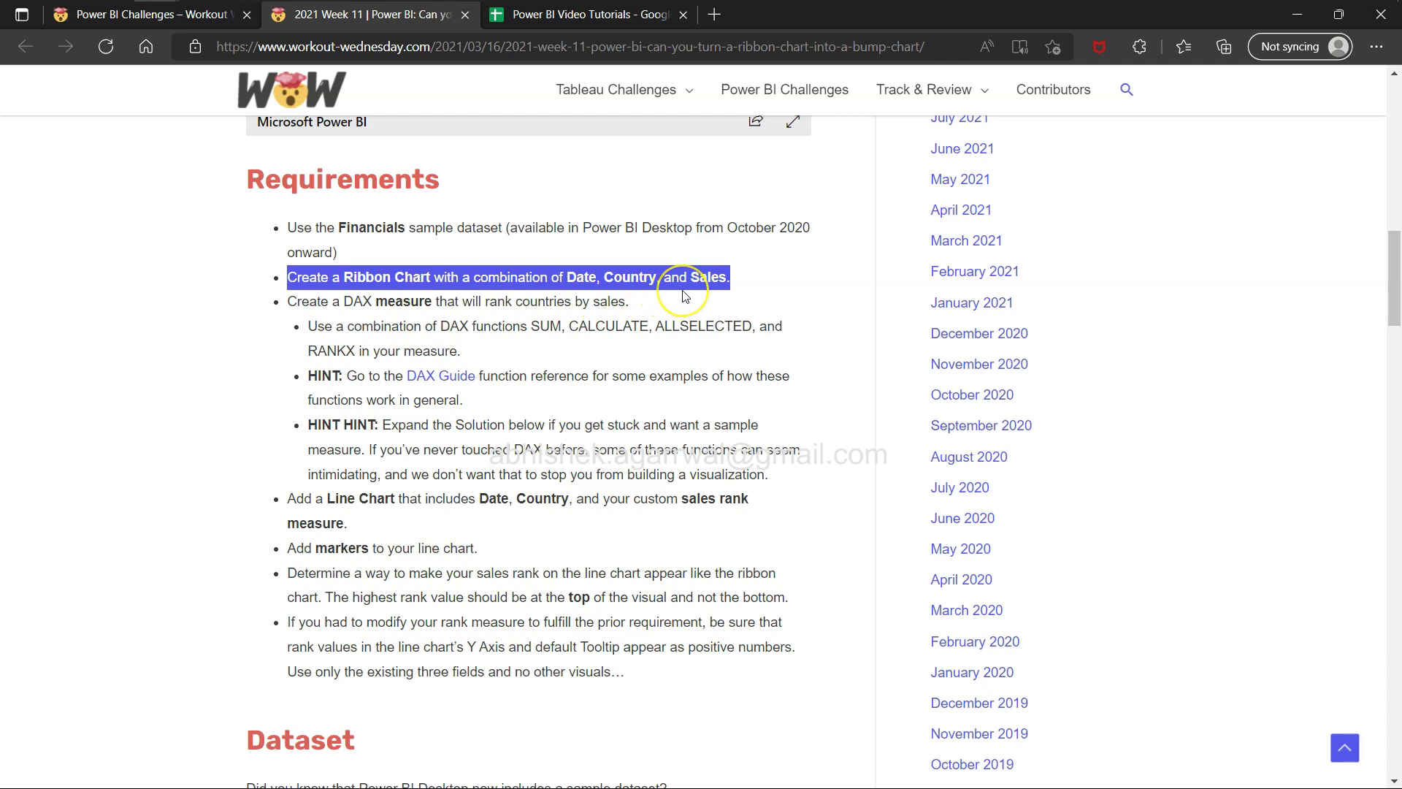
Back in Power BI, add a ribbon chart visual and stretch it across the page
{"action": "key", "text": "alt+Tab"}
{"action": "key", "text": "alt+Tab"}
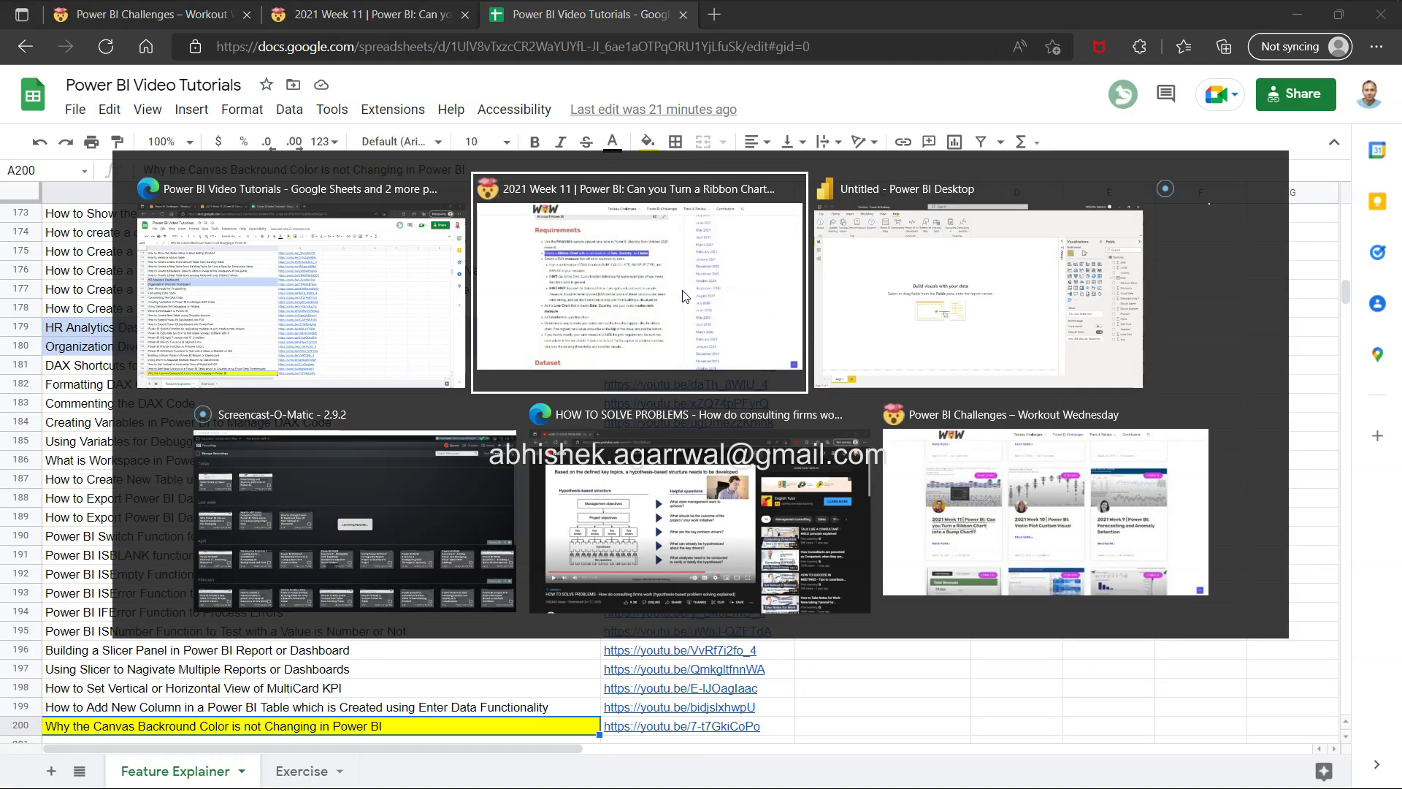
{"action": "key", "text": "alt+Tab"}
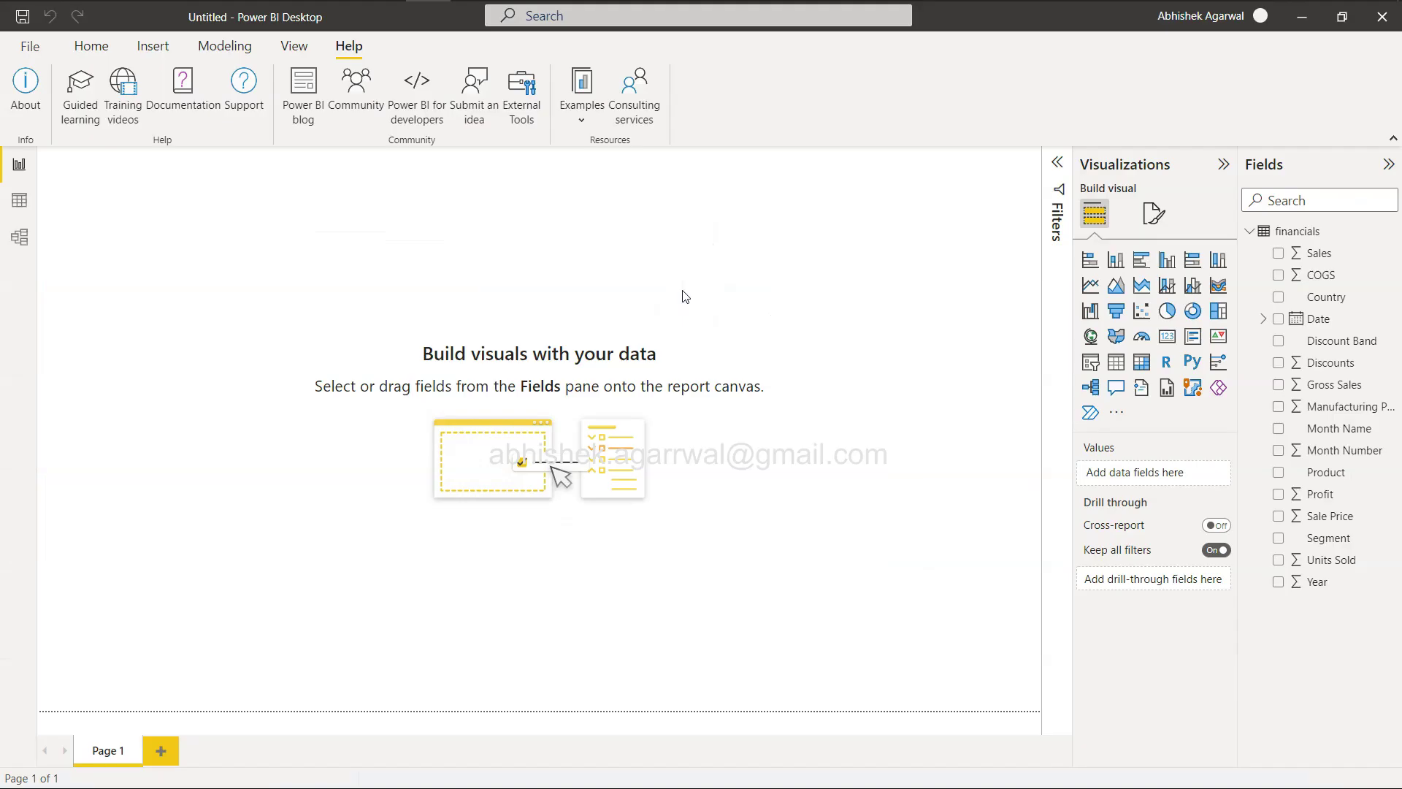
{"action": "left_click", "coordinate": [920, 442]}
{"action": "left_click", "coordinate": [1218, 290]}
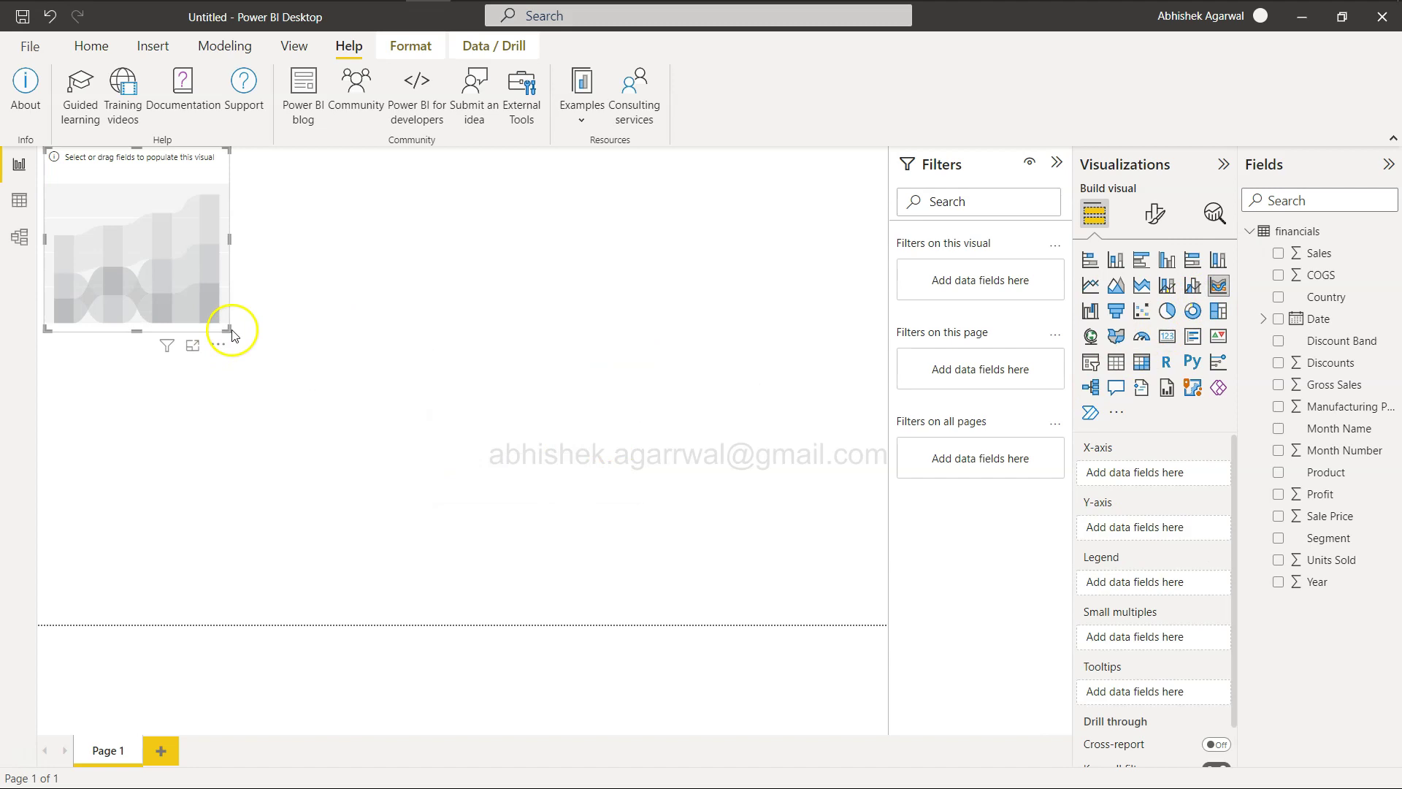
{"action": "left_click_drag", "start_coordinate": [231, 333], "coordinate": [482, 370]}
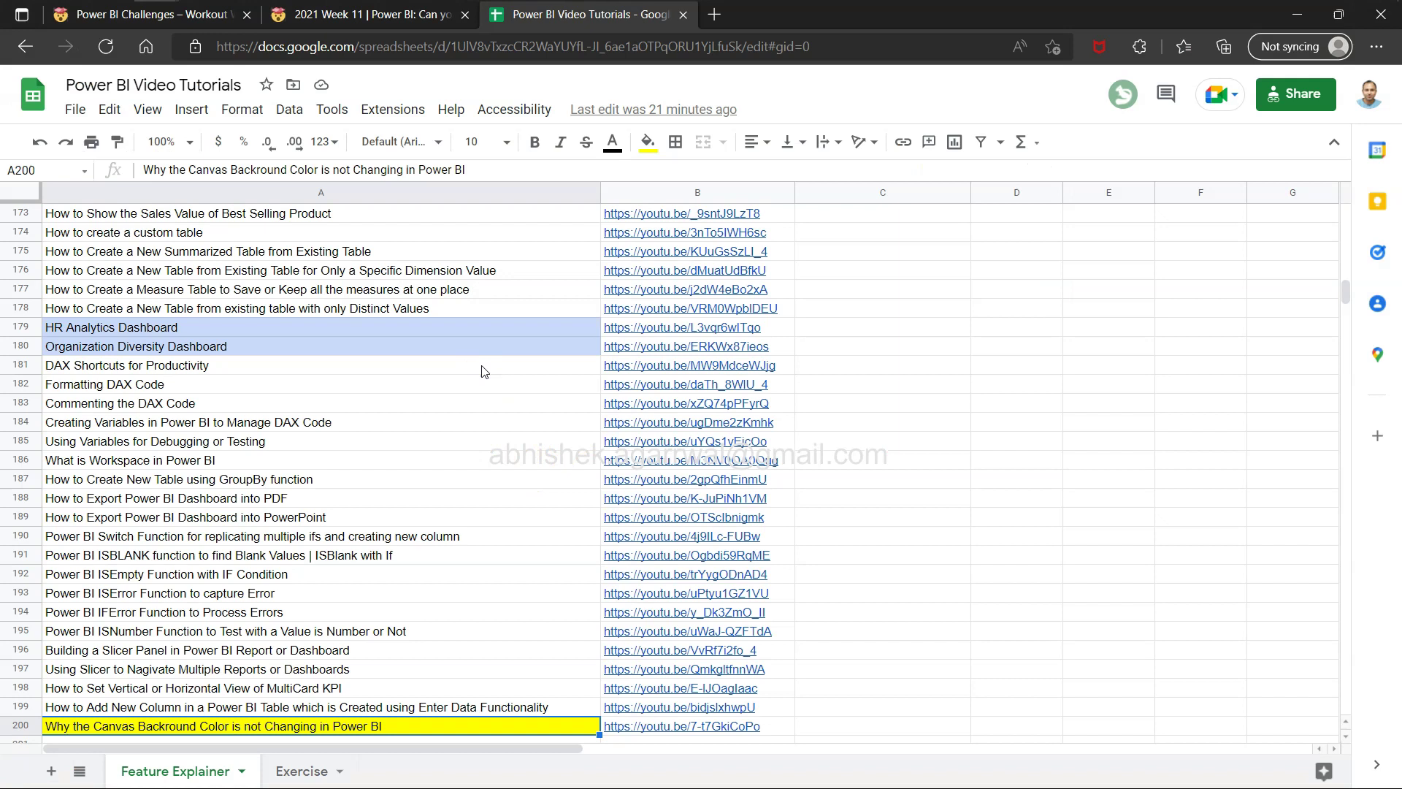
{"action": "key", "text": "alt+Tab"}
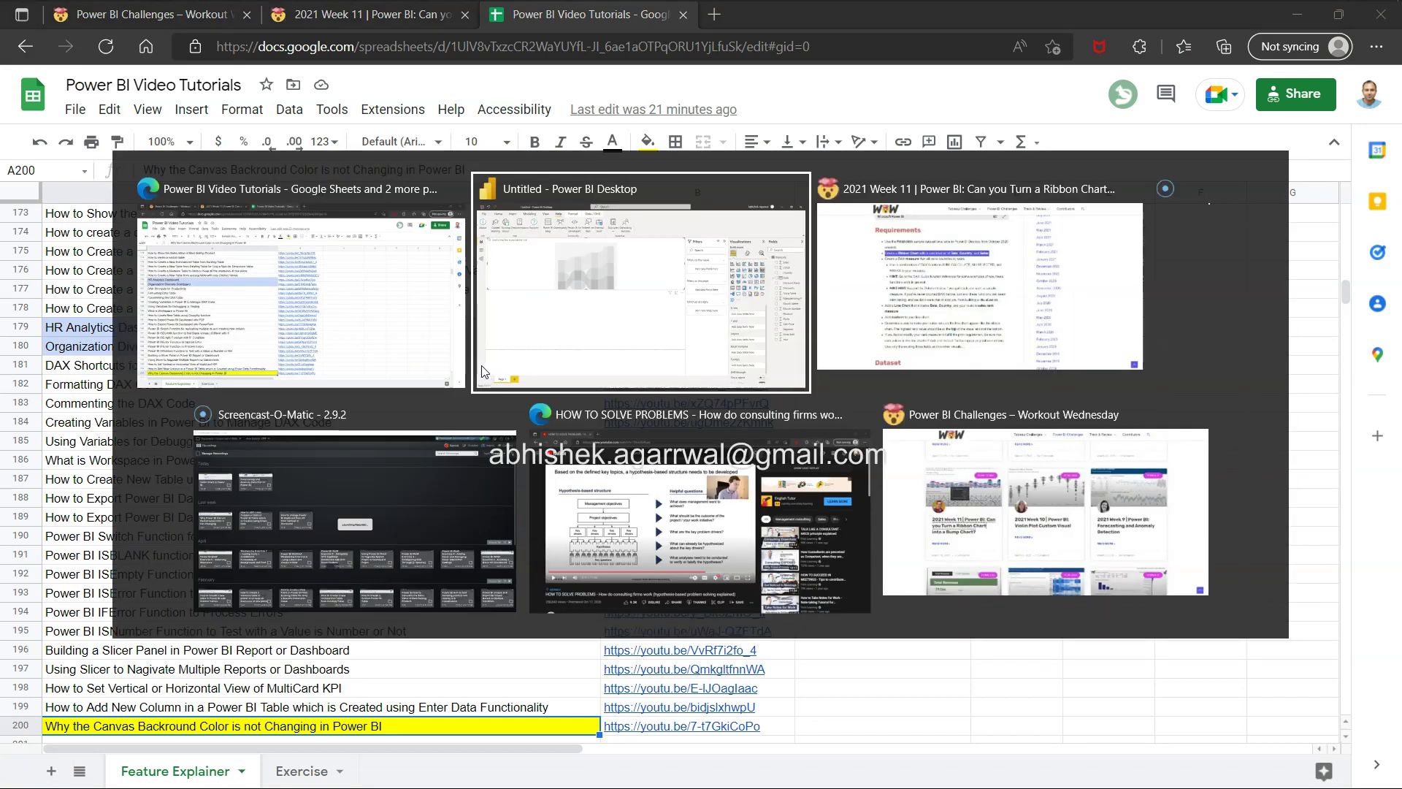
{"action": "key", "text": "alt+Tab"}
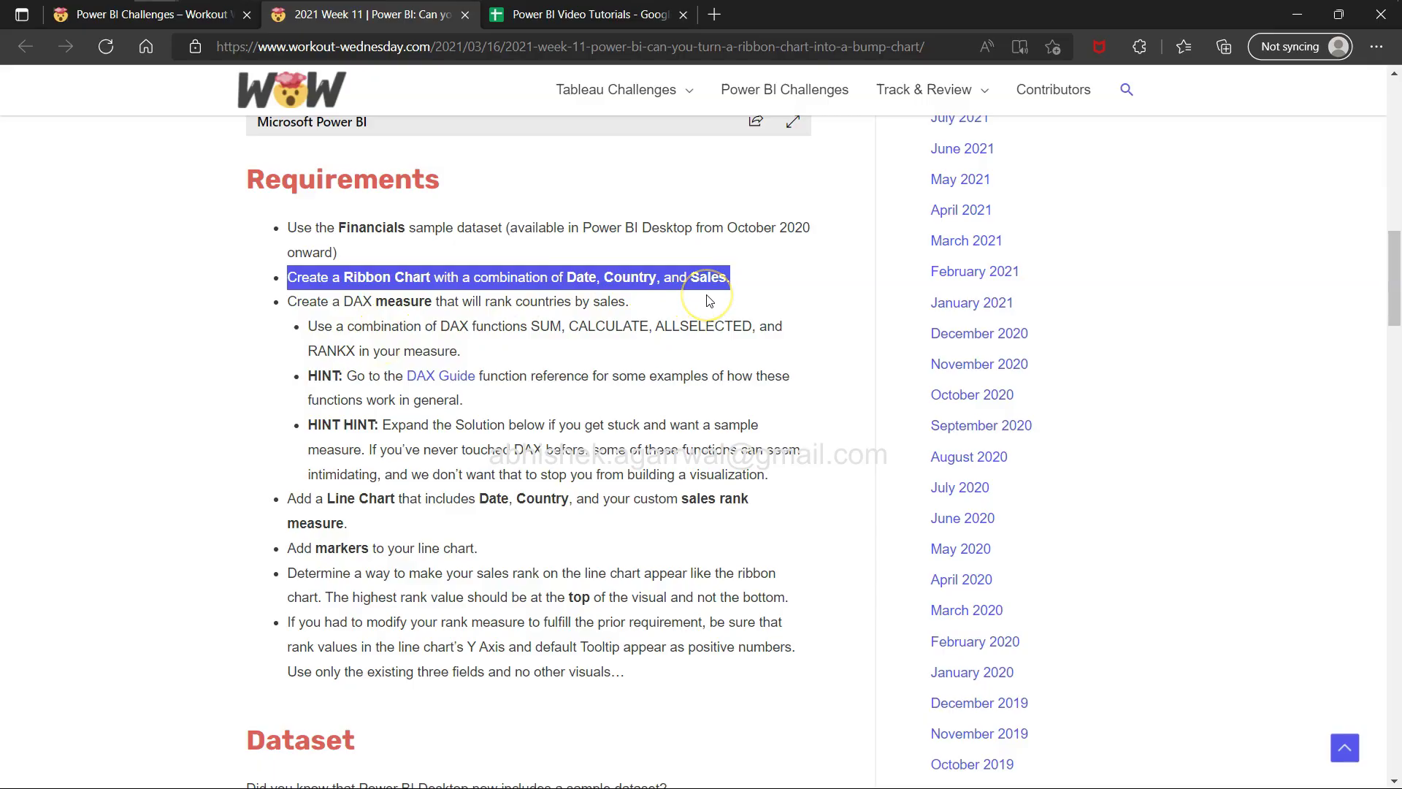
{"action": "key", "text": "alt+Tab"}
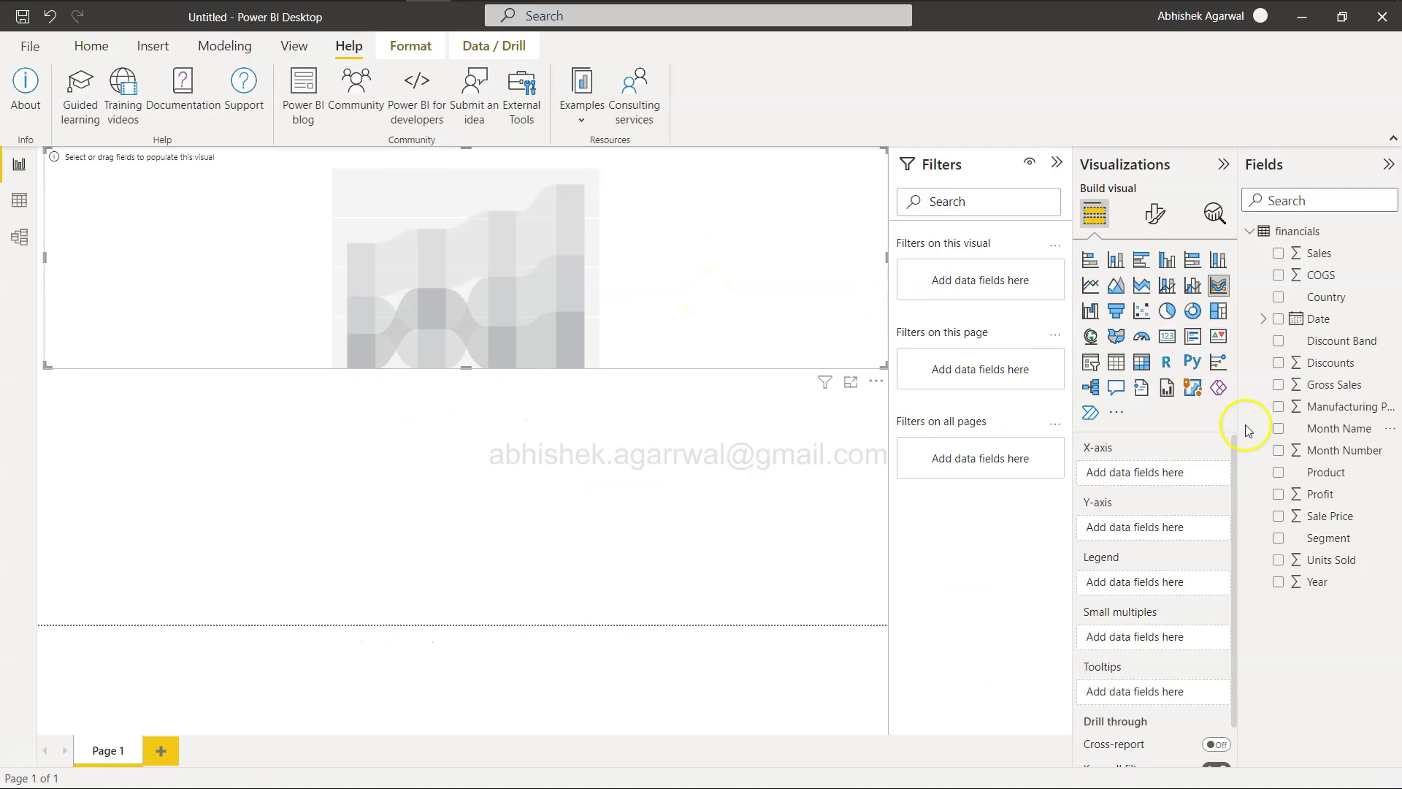
Build the ribbon chart with Date Hierarchy Month on X-axis, Sales on Y-axis, Country as Legend
{"action": "left_click", "coordinate": [1266, 321]}
{"action": "left_click", "coordinate": [1277, 342]}
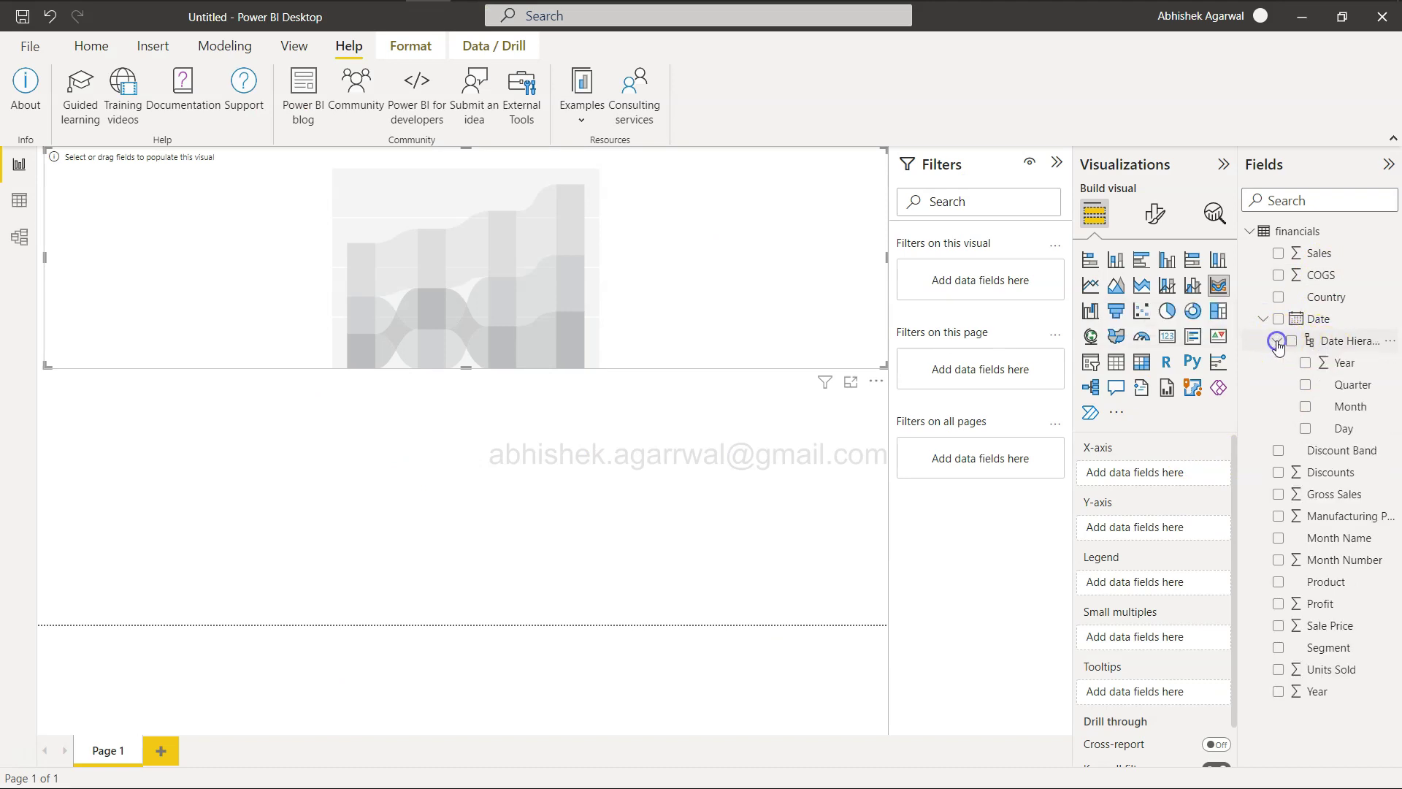
{"action": "left_click_drag", "start_coordinate": [1348, 406], "coordinate": [1177, 482]}
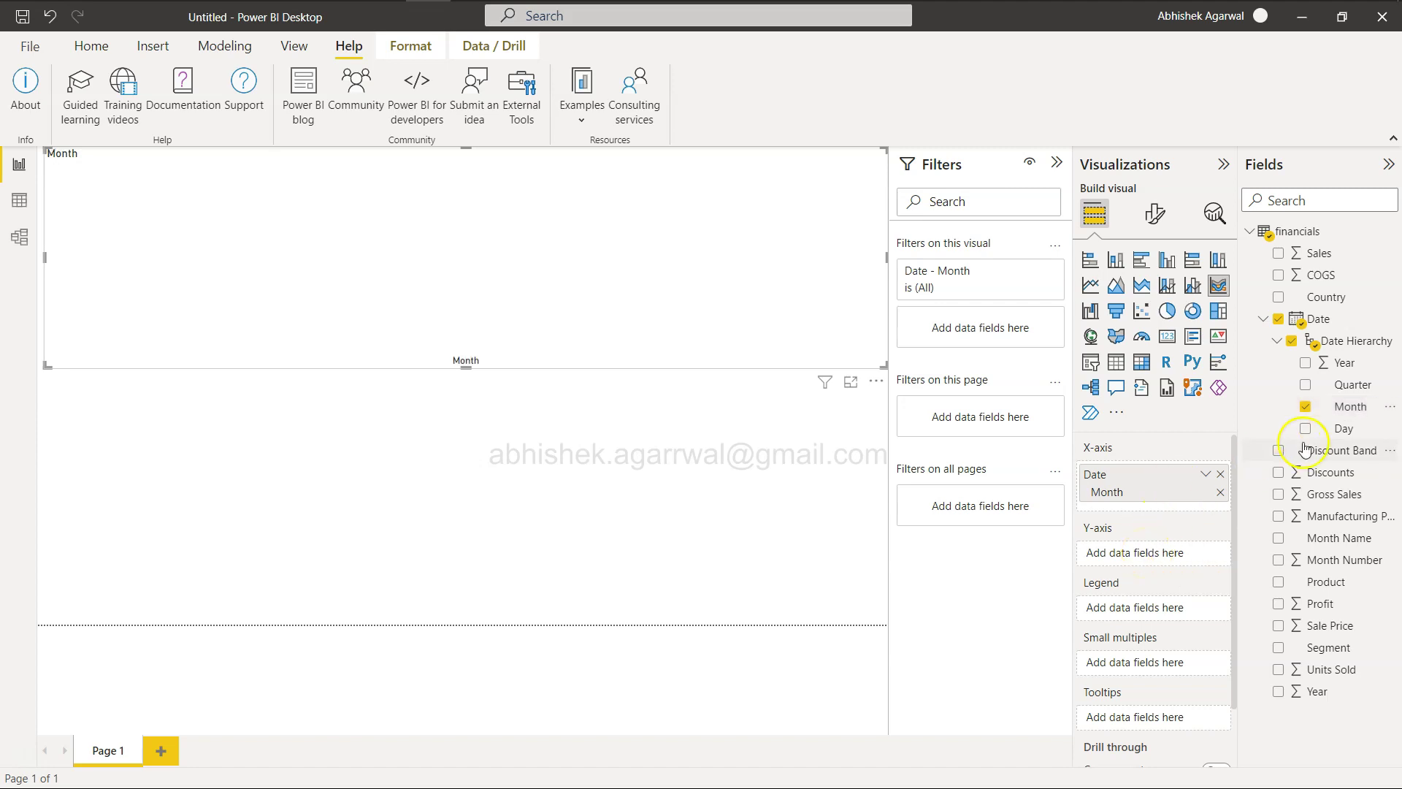
{"action": "left_click_drag", "start_coordinate": [1331, 255], "coordinate": [1180, 553]}
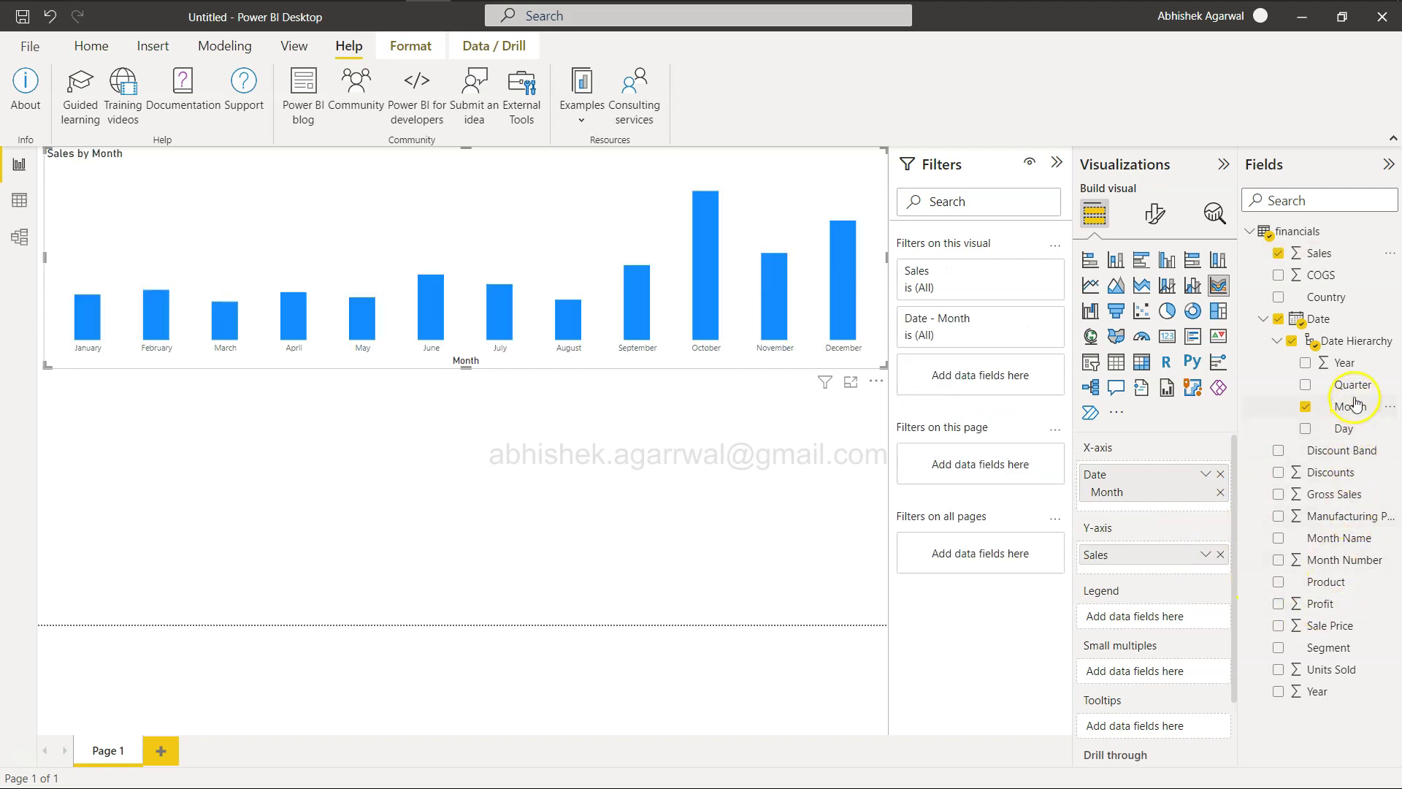
{"action": "left_click_drag", "start_coordinate": [1325, 296], "coordinate": [1177, 621]}
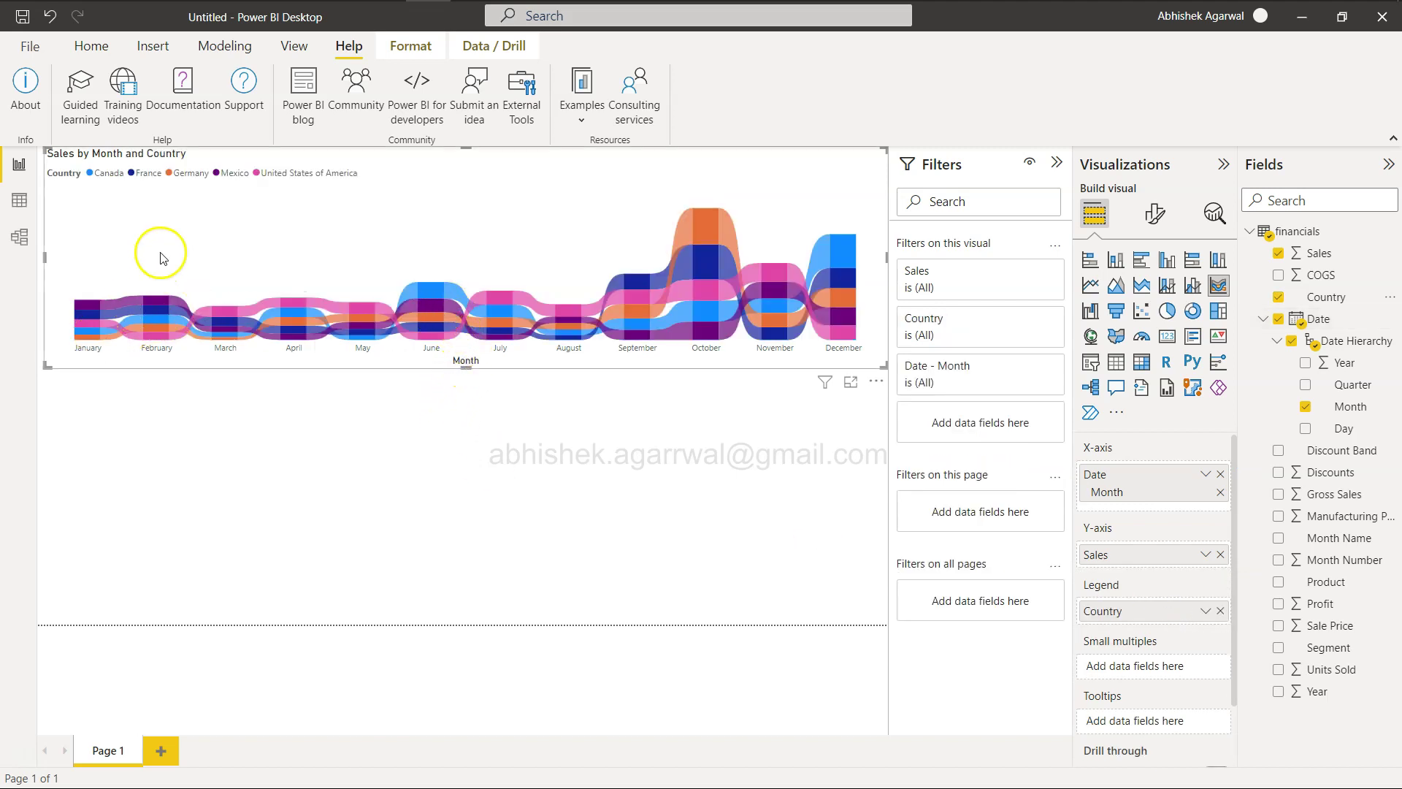
Highlight the Mexico and United States of America ribbons, then return to the challenge page
{"action": "left_click", "coordinate": [219, 175]}
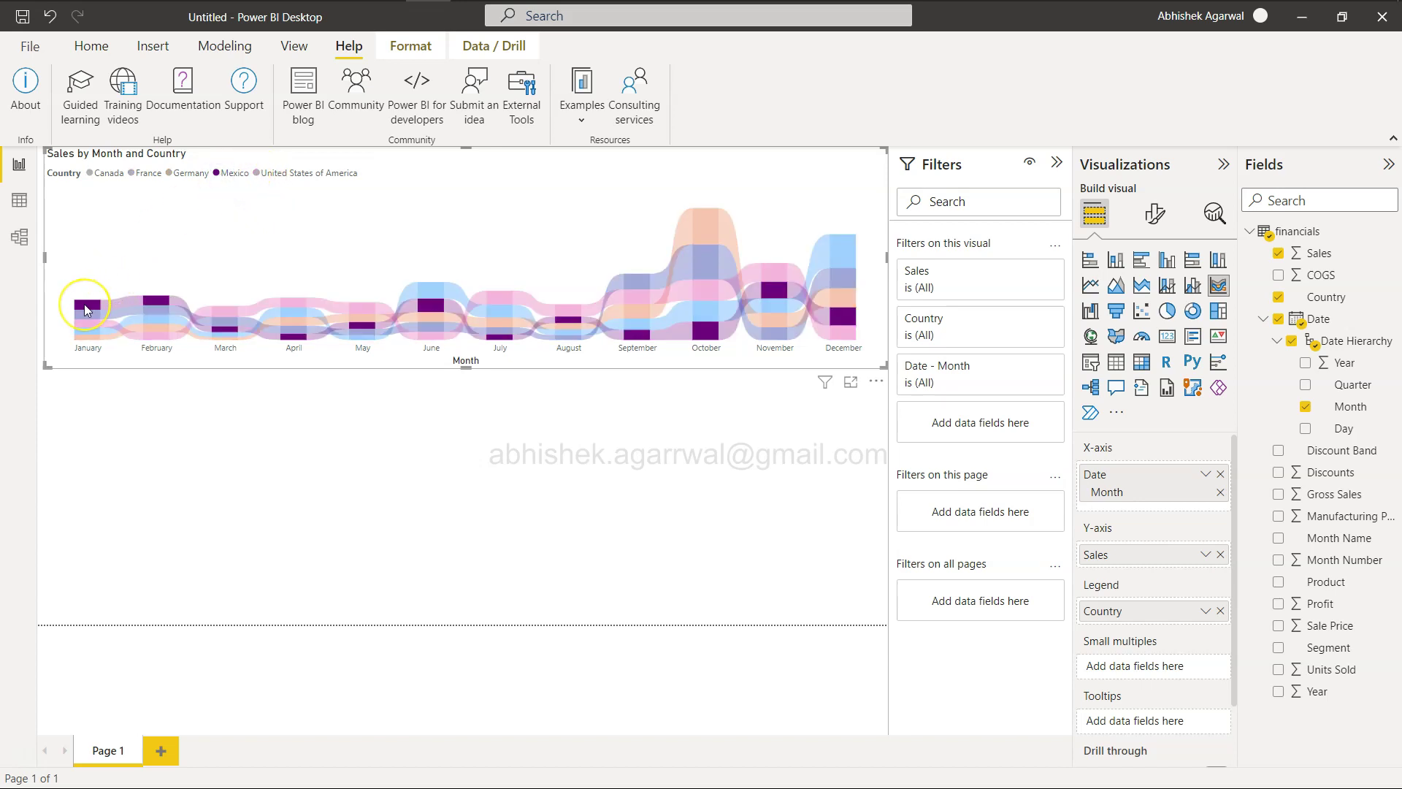
{"action": "mouse_move", "coordinate": [85, 307]}
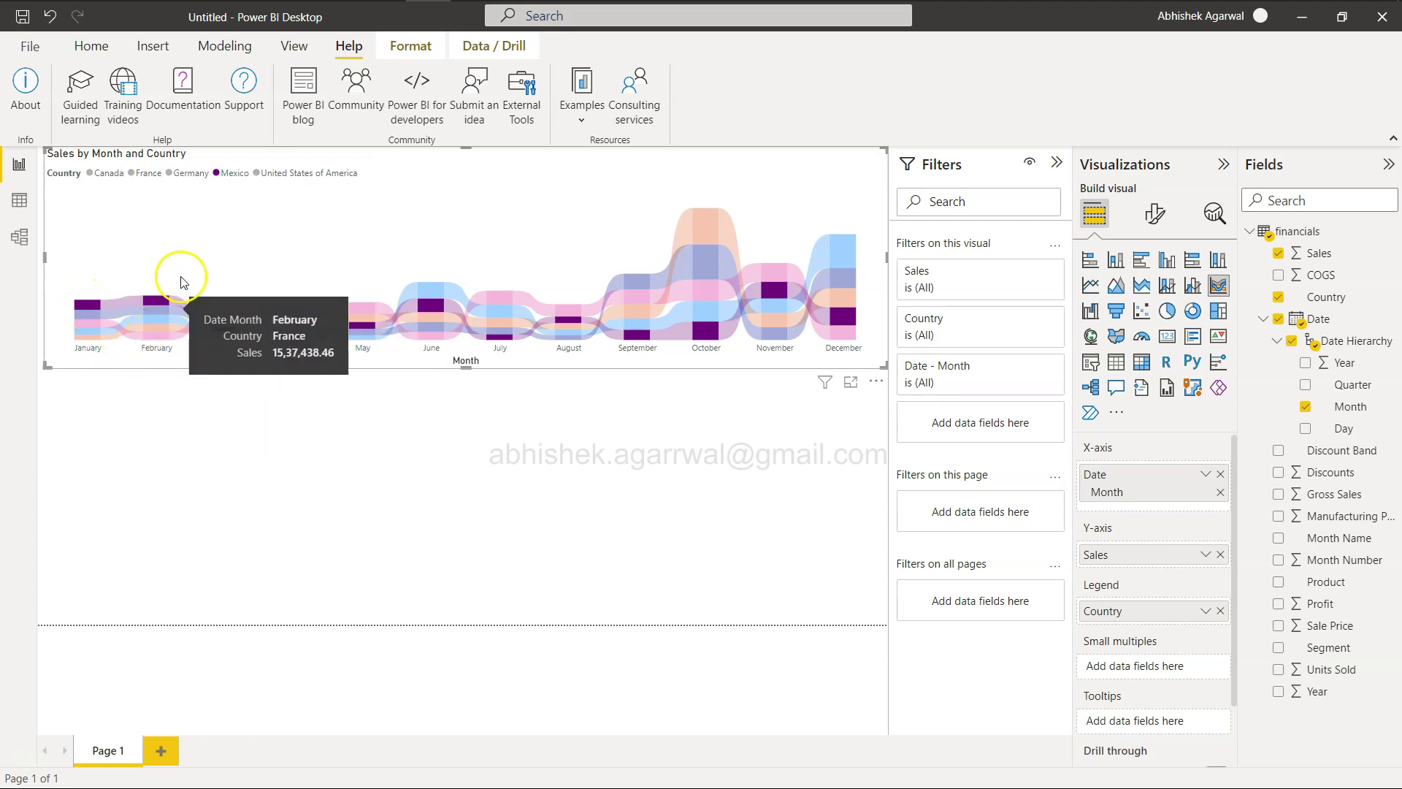
{"action": "left_click", "coordinate": [257, 174]}
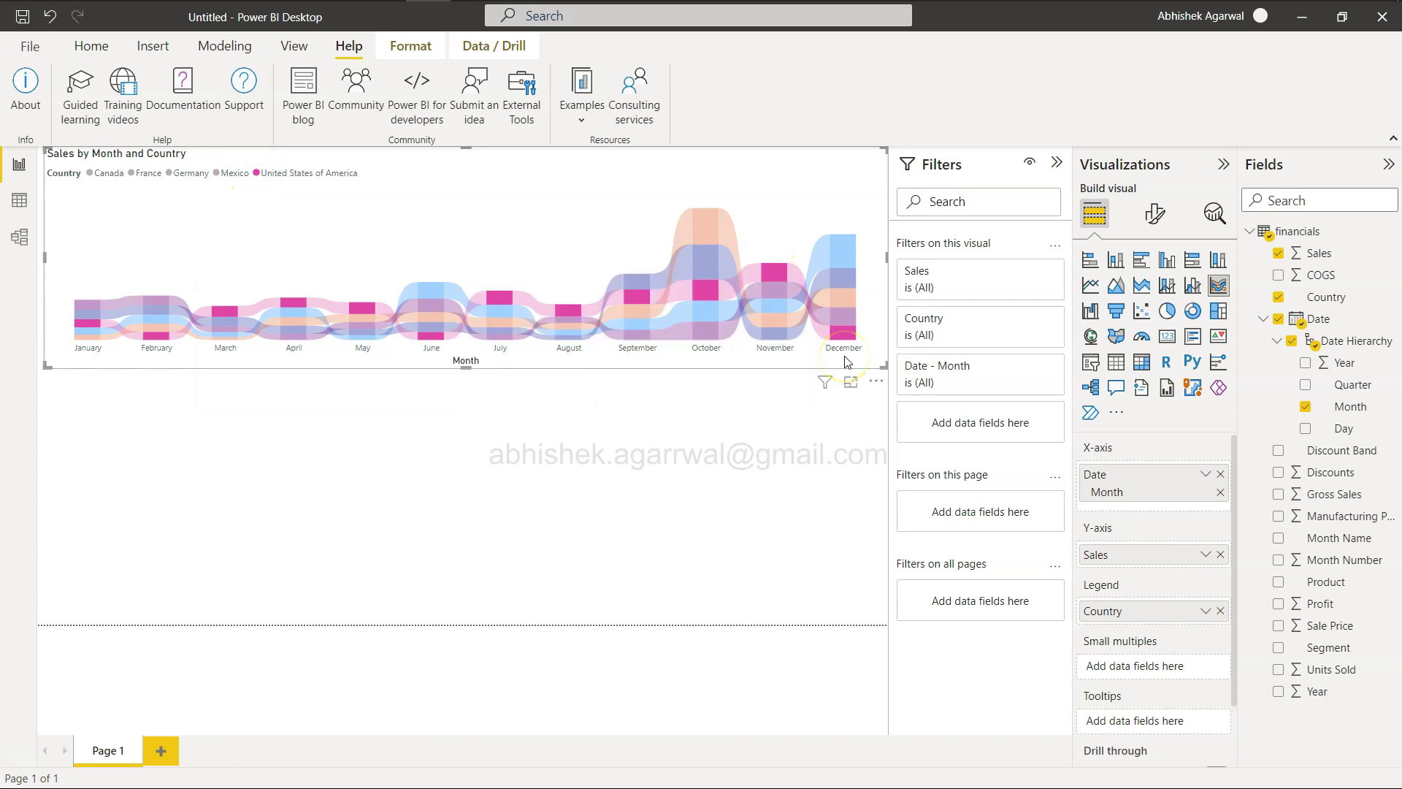
{"action": "key", "text": "alt+Tab"}
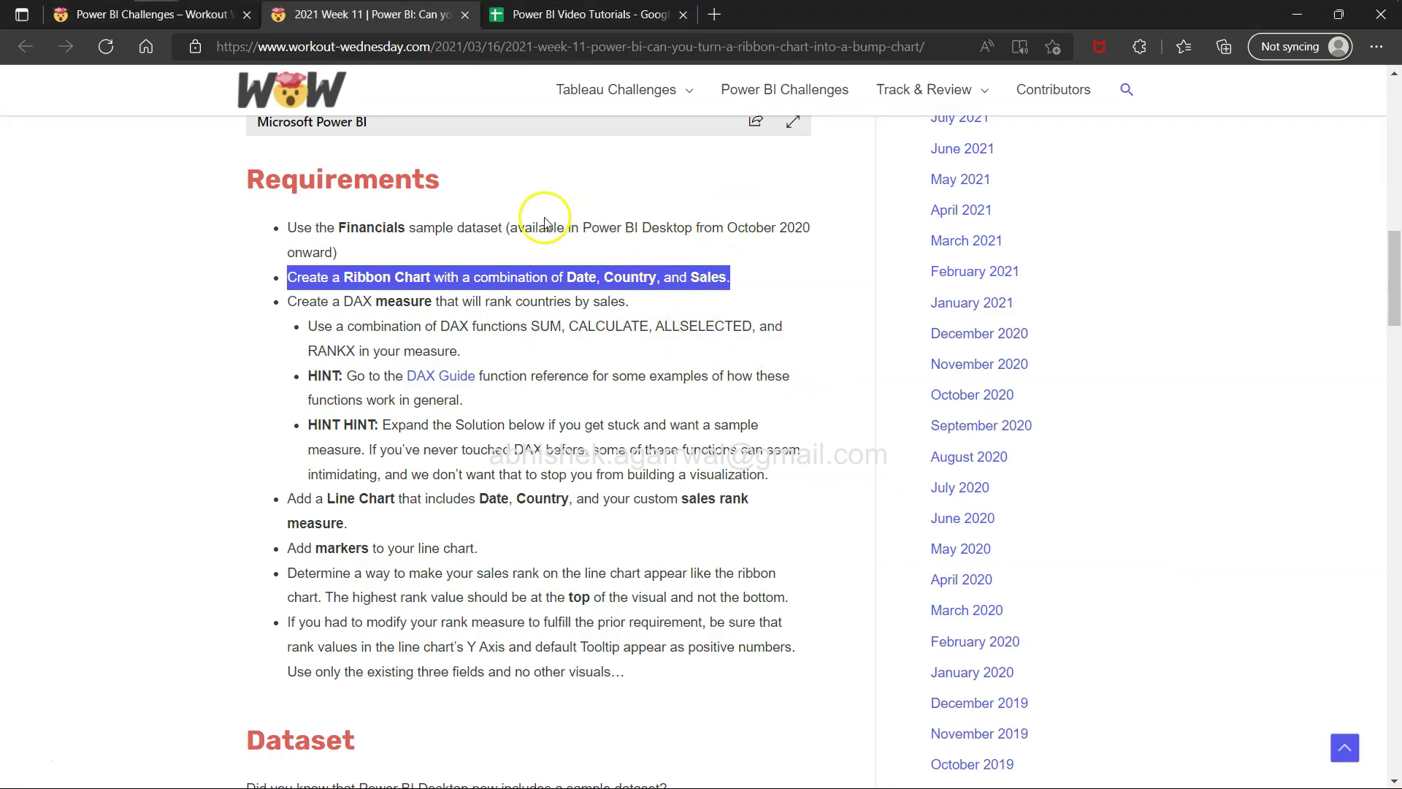
Select the 'Create a DAX measure that will rank countries by sales' requirement, then return to Power BI
{"action": "left_click", "coordinate": [375, 303]}
{"action": "left_click_drag", "start_coordinate": [375, 303], "coordinate": [628, 307]}
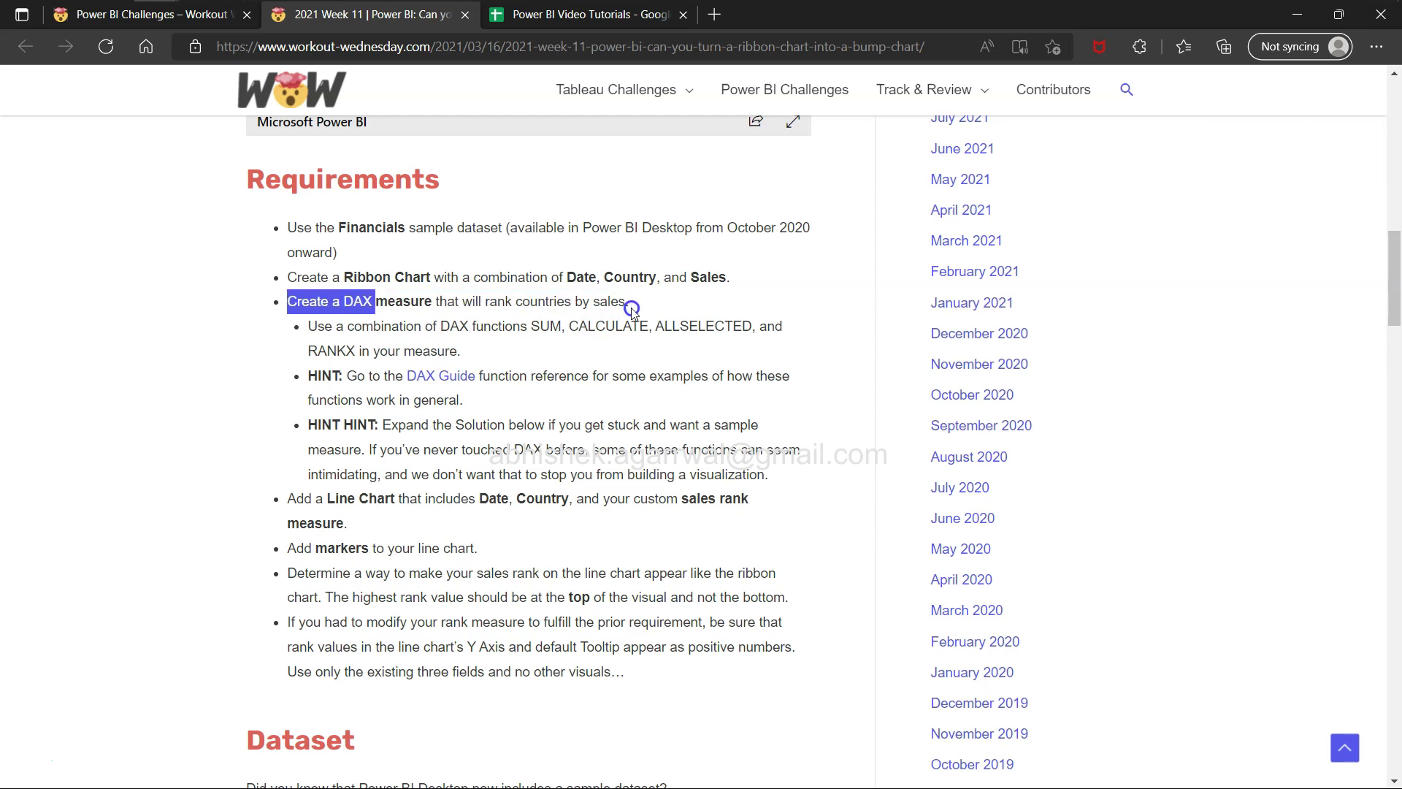
{"action": "left_click_drag", "start_coordinate": [632, 308], "coordinate": [629, 307]}
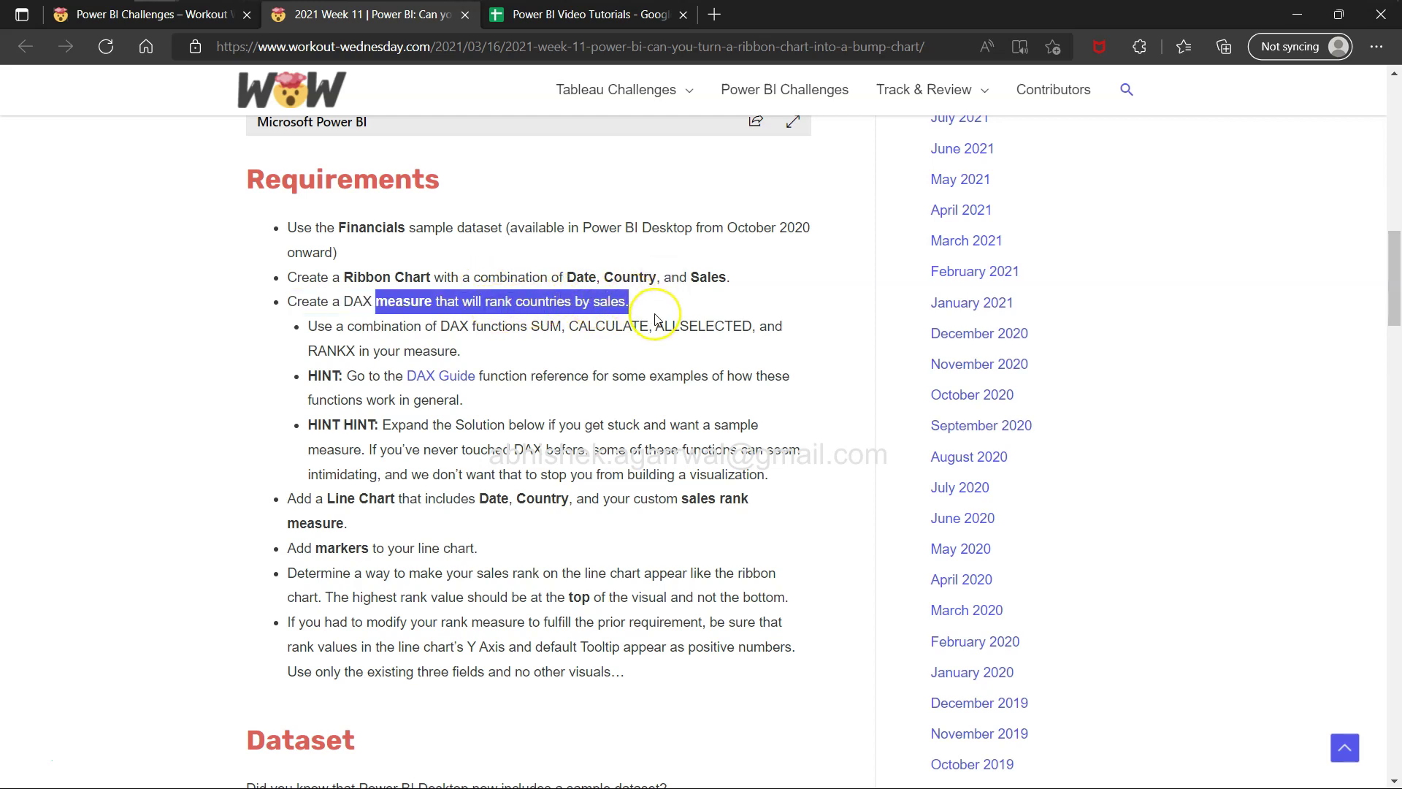
{"action": "key", "text": "alt+Tab"}
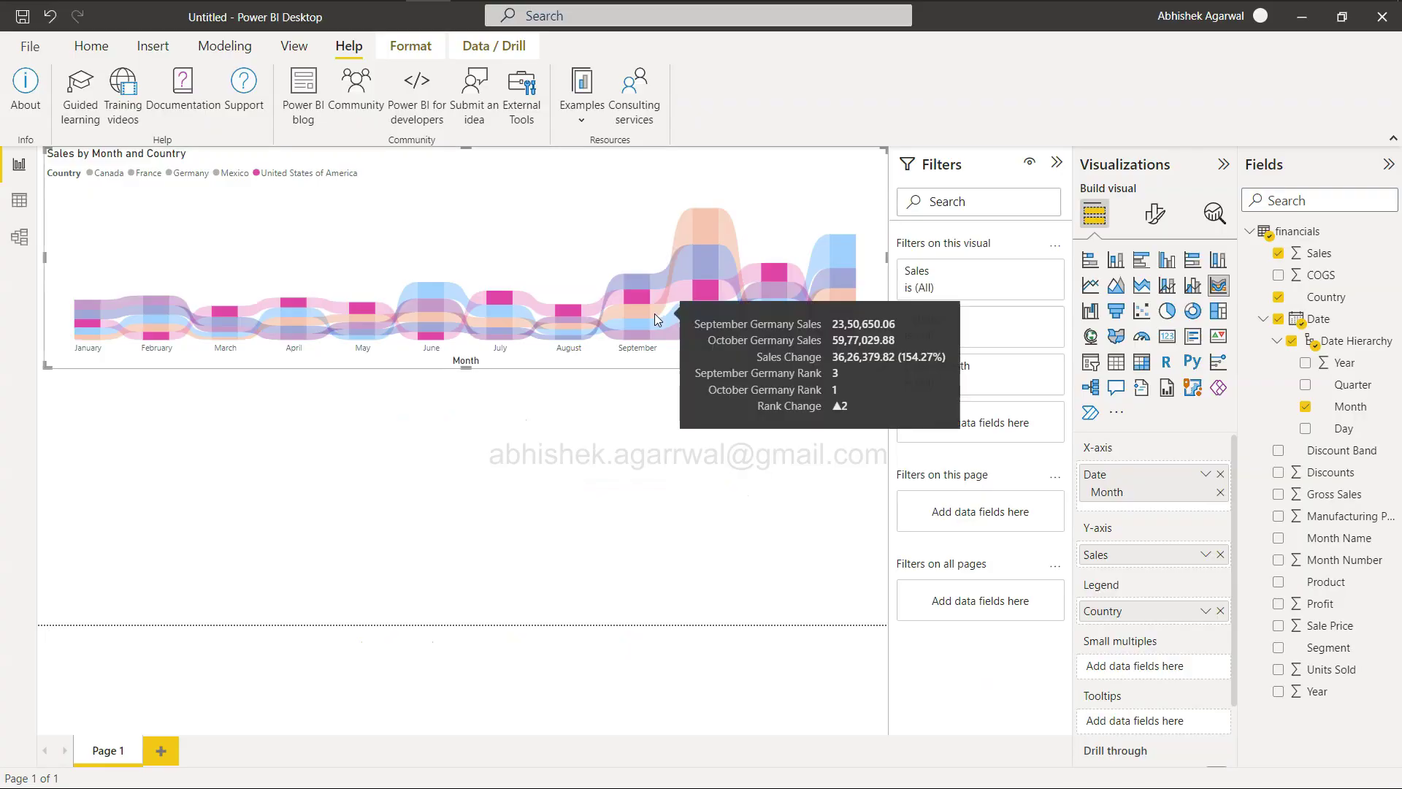
Create a new measure in financials starting 'Country Sales Rank = RANKX('
{"action": "left_click", "coordinate": [1307, 231]}
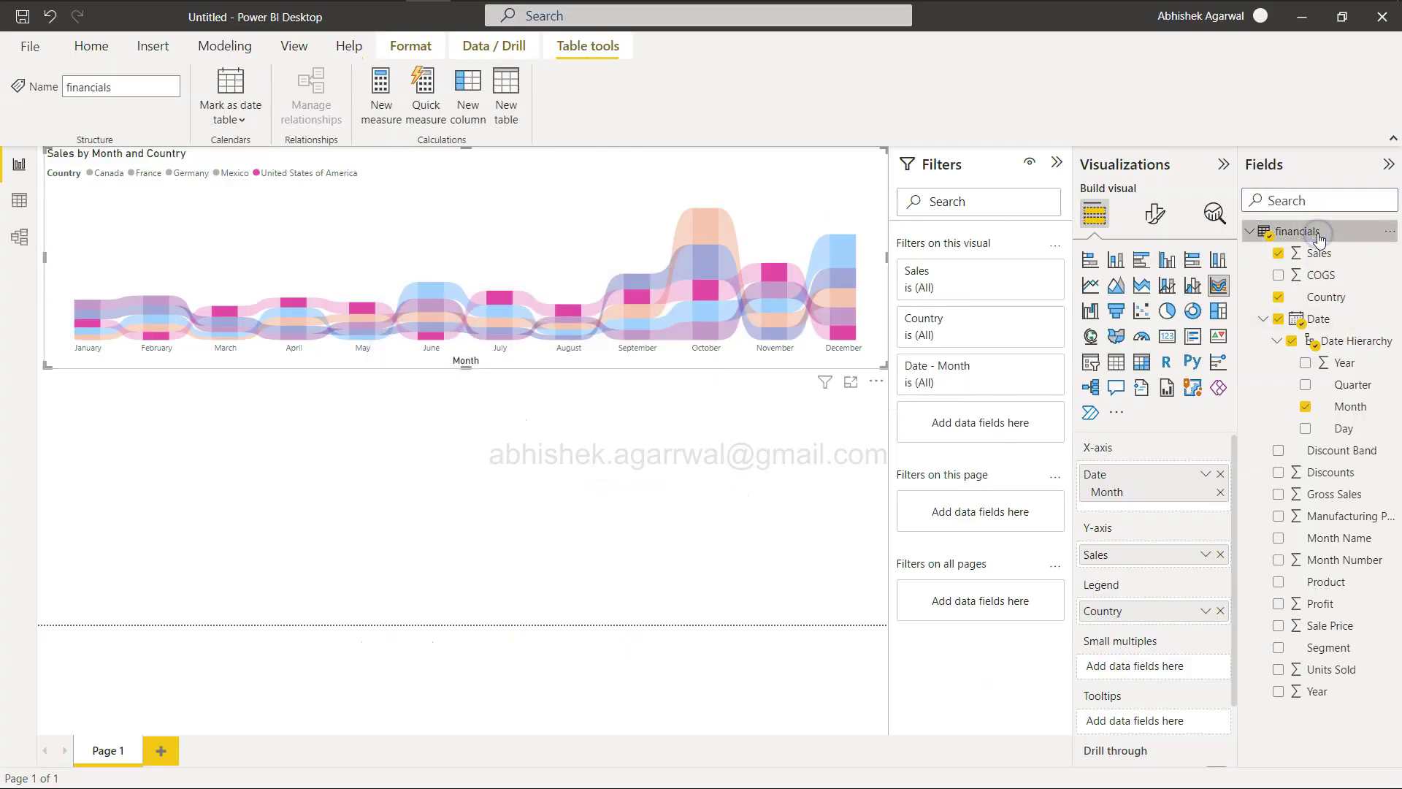
{"action": "left_click", "coordinate": [385, 106]}
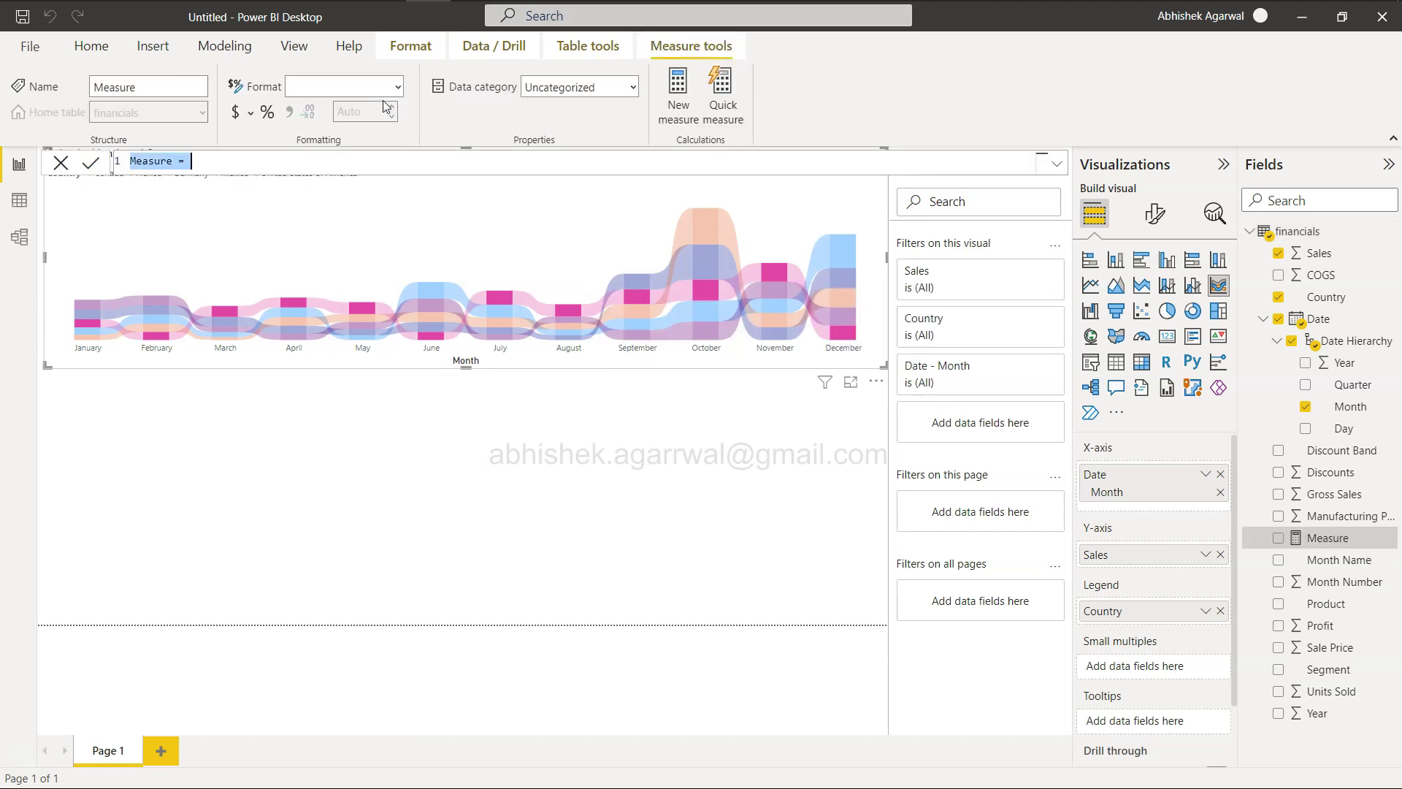
{"action": "type", "text": "Country Sales Rank ="}
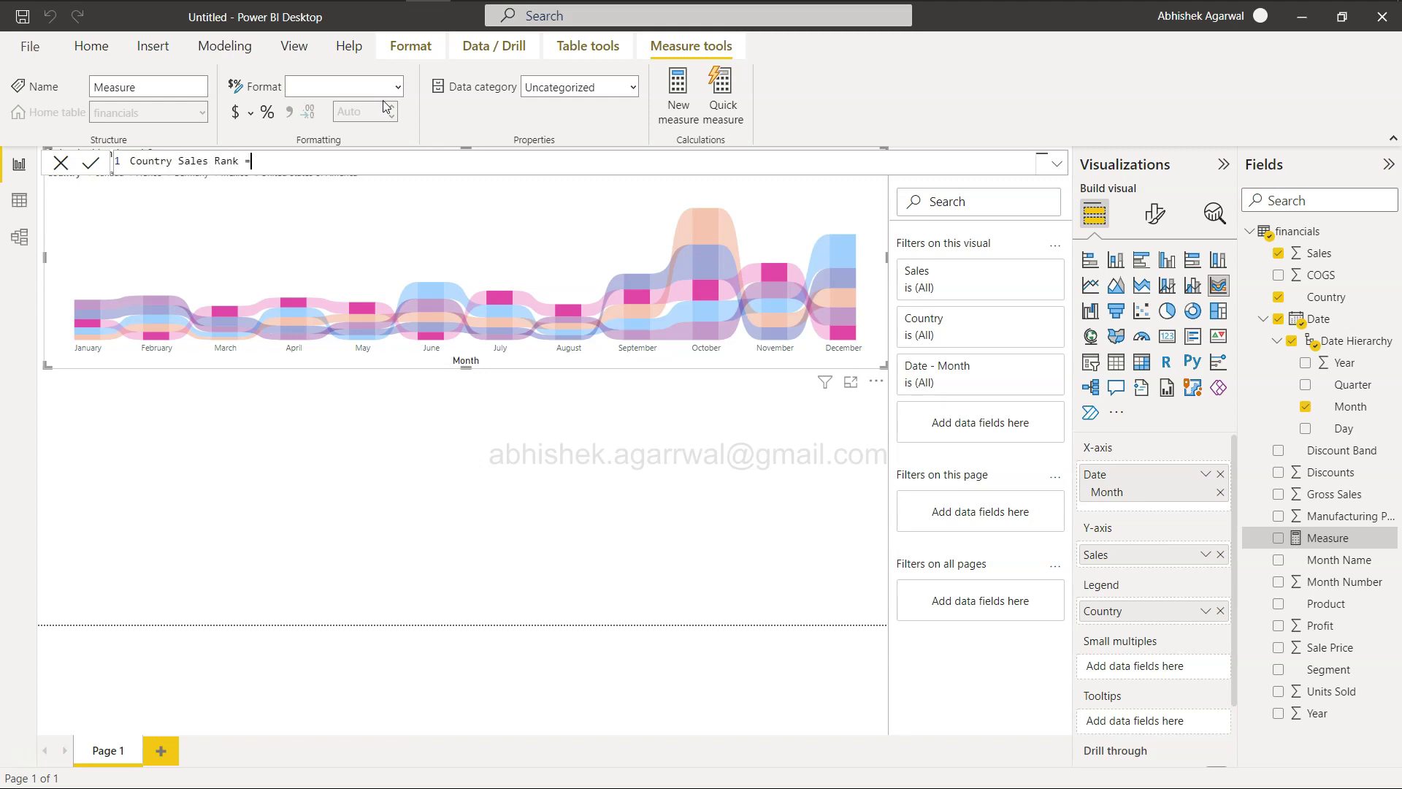
{"action": "type", "text": " Rank"}
{"action": "key", "text": "Down"}
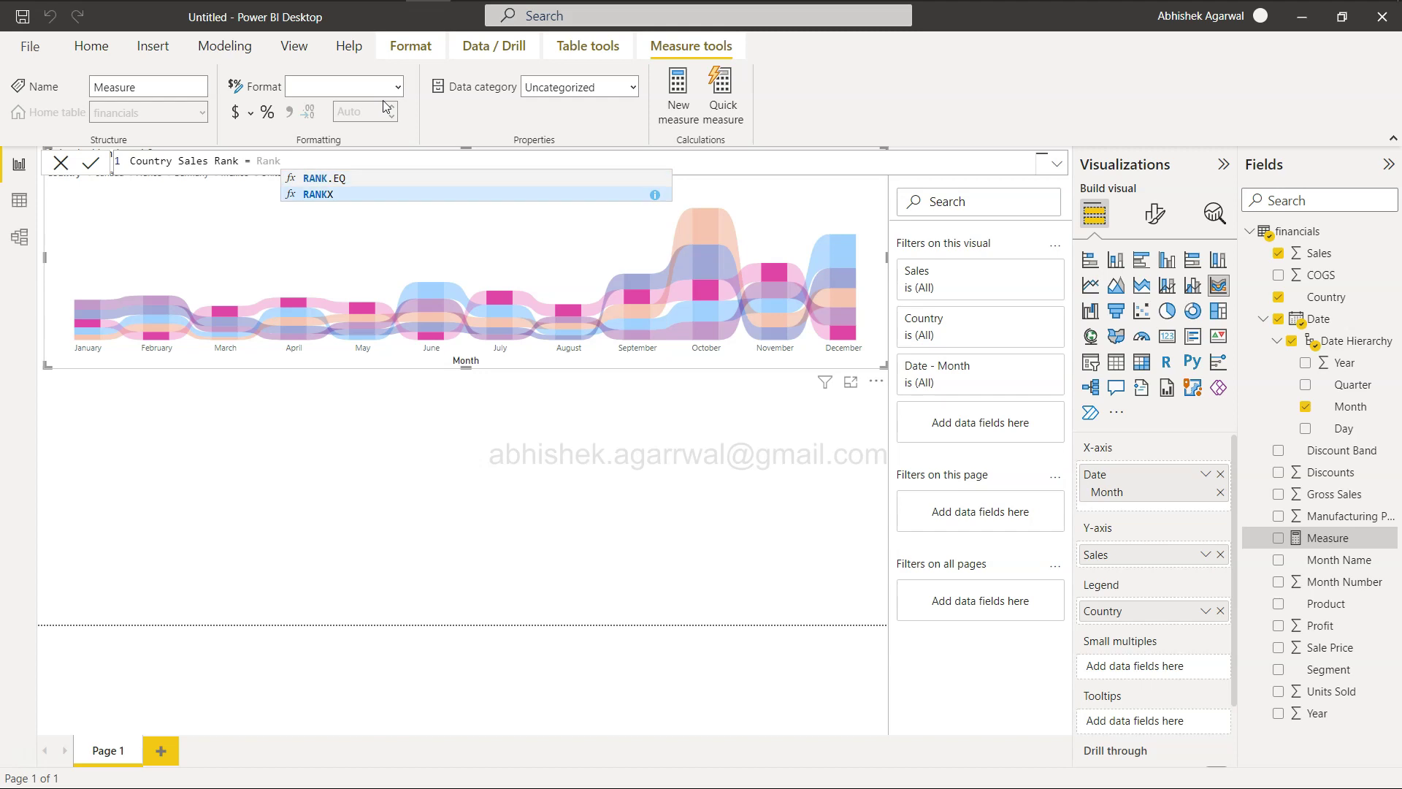
{"action": "key", "text": "Tab"}
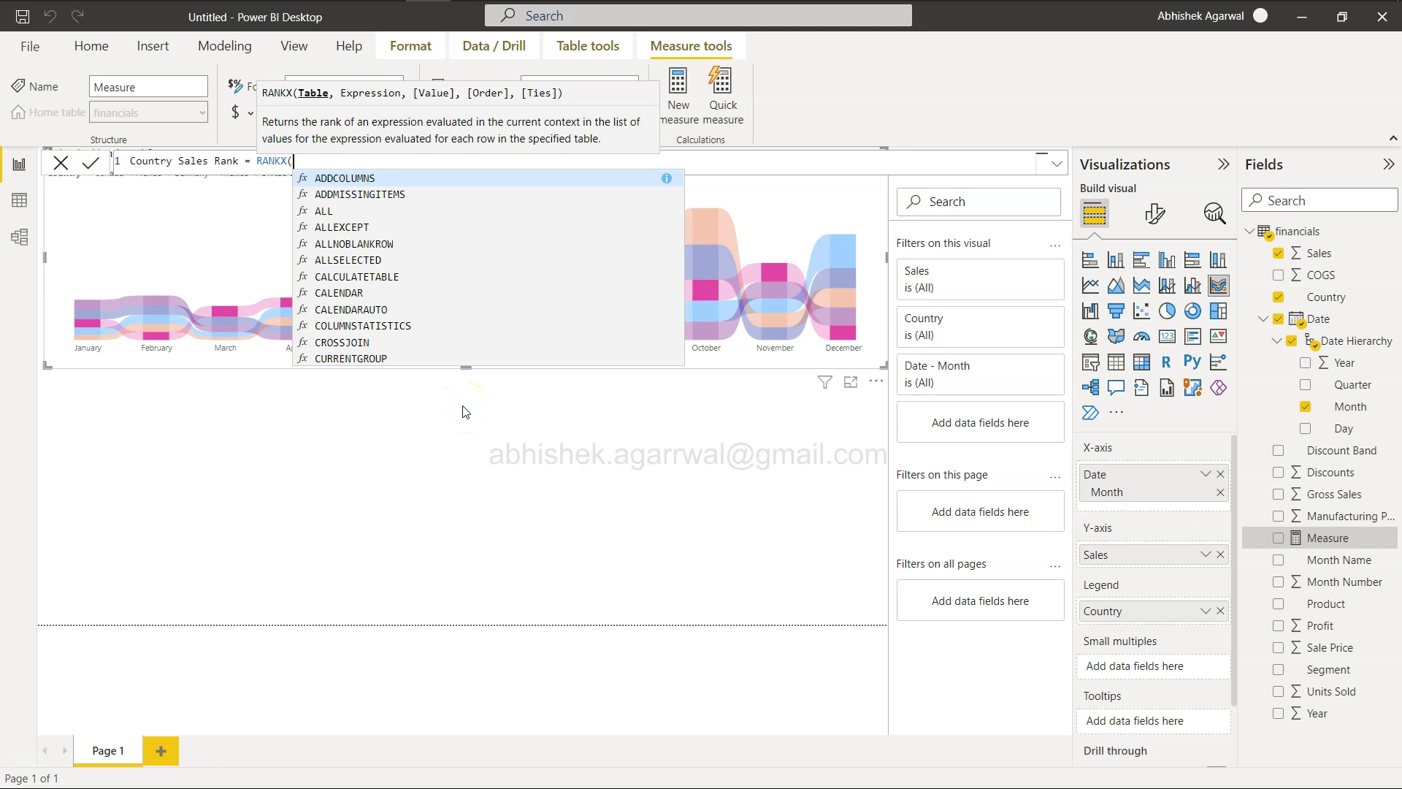
Complete it as RANKX(ALLSELECTED(financials[Country]), CALCULATE(SUM(financials[ Sales]))) and commit the measure
{"action": "type", "text": "ALLSELECTED("}
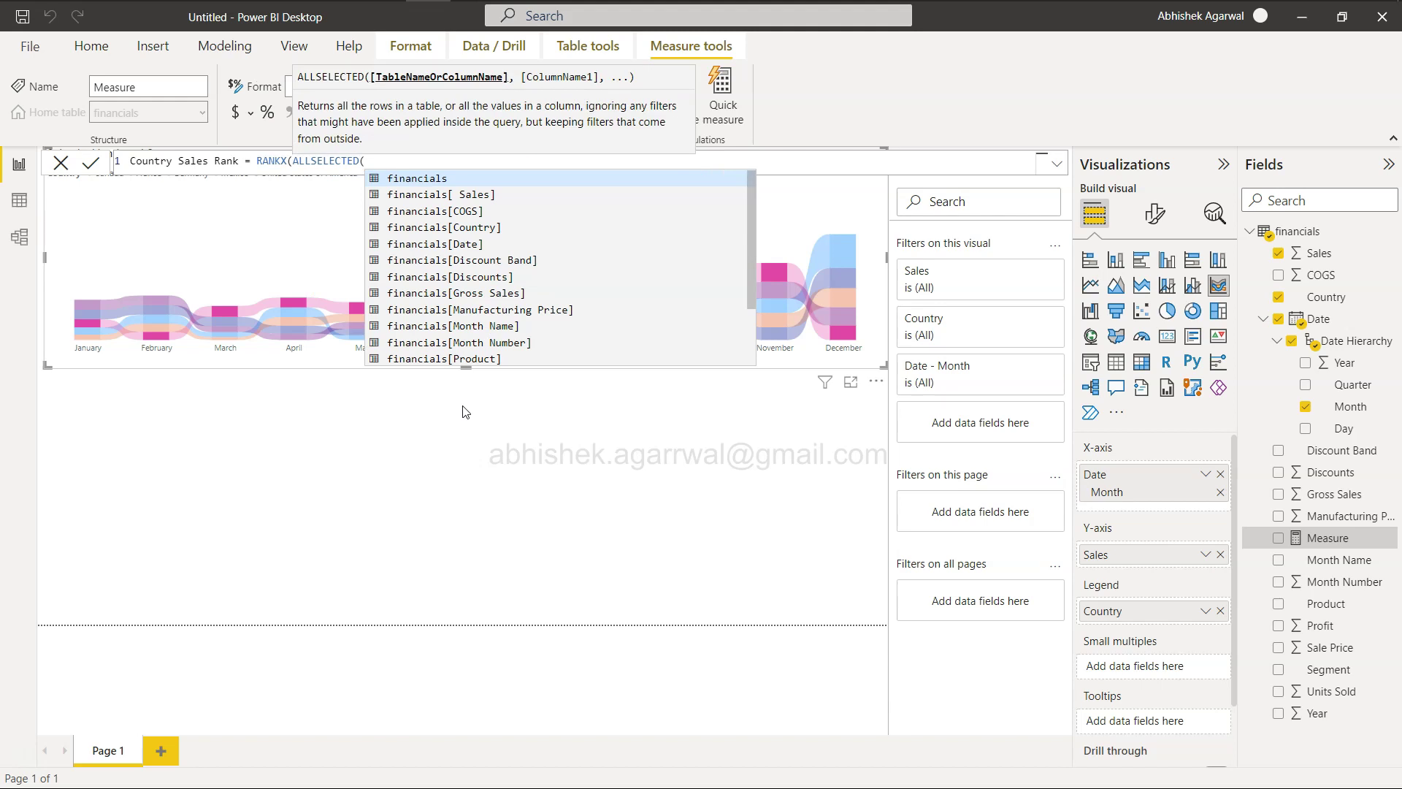
{"action": "type", "text": "count"}
{"action": "key", "text": "Tab"}
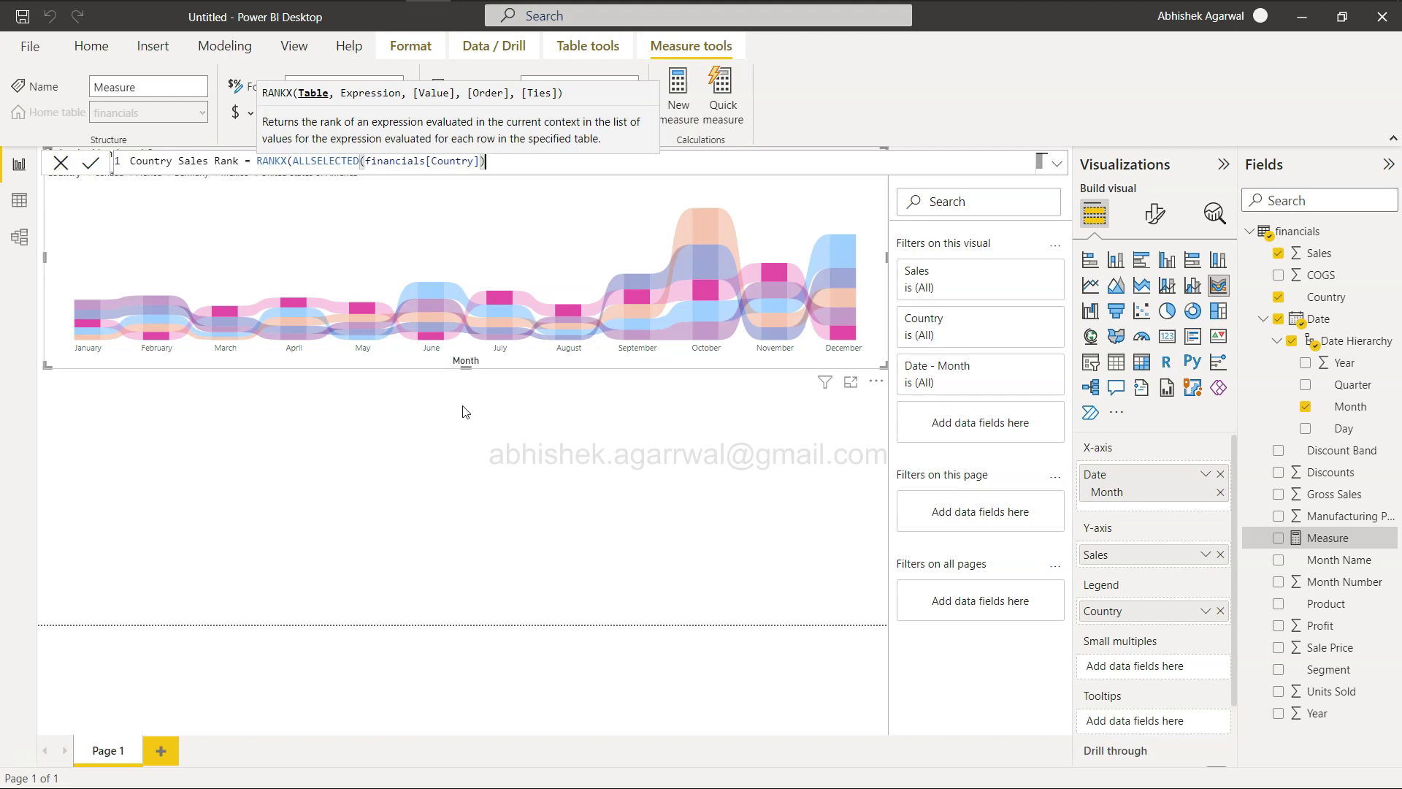
{"action": "type", "text": ","}
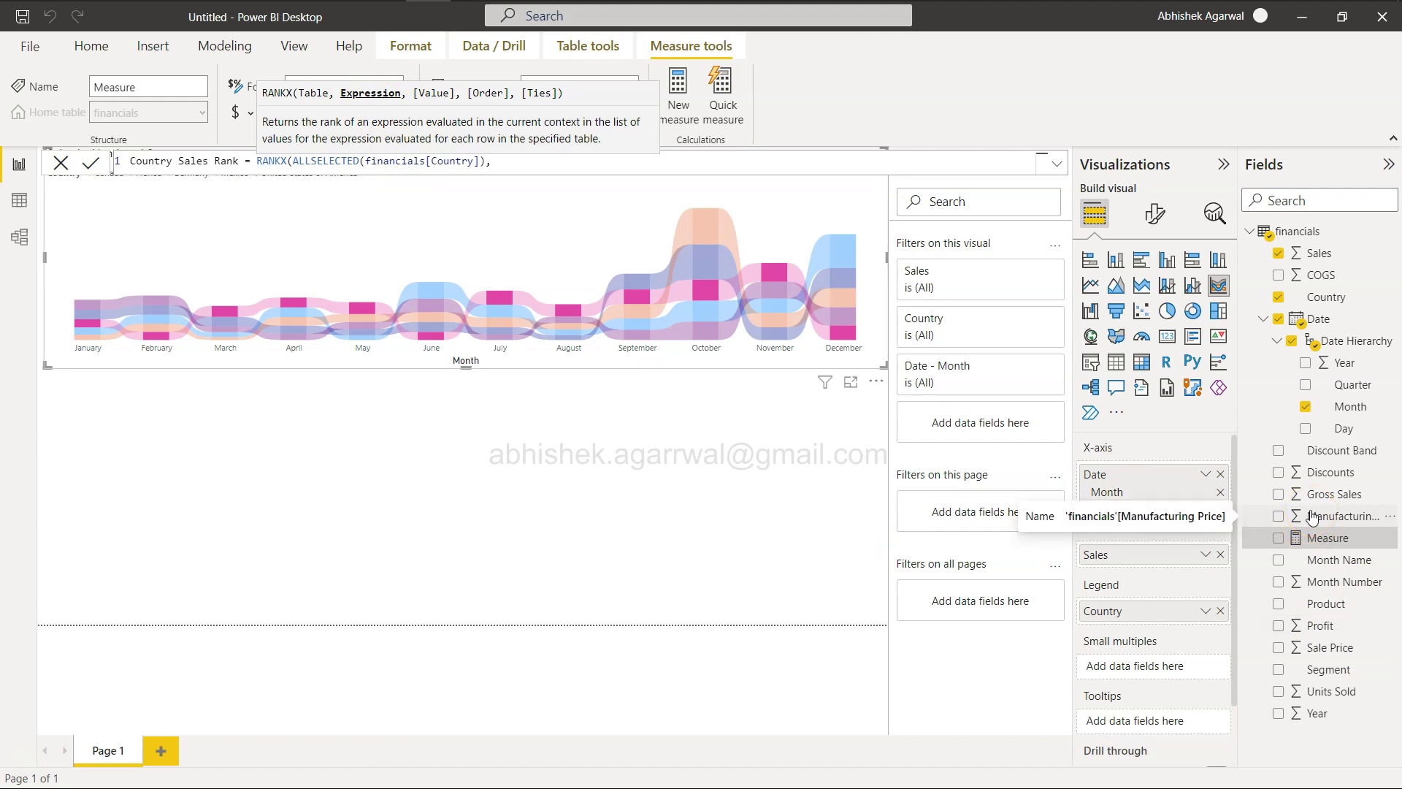
{"action": "type", "text": "CALCULATE(sum"}
{"action": "key", "text": "Tab"}
{"action": "type", "text": "s[ Sal"}
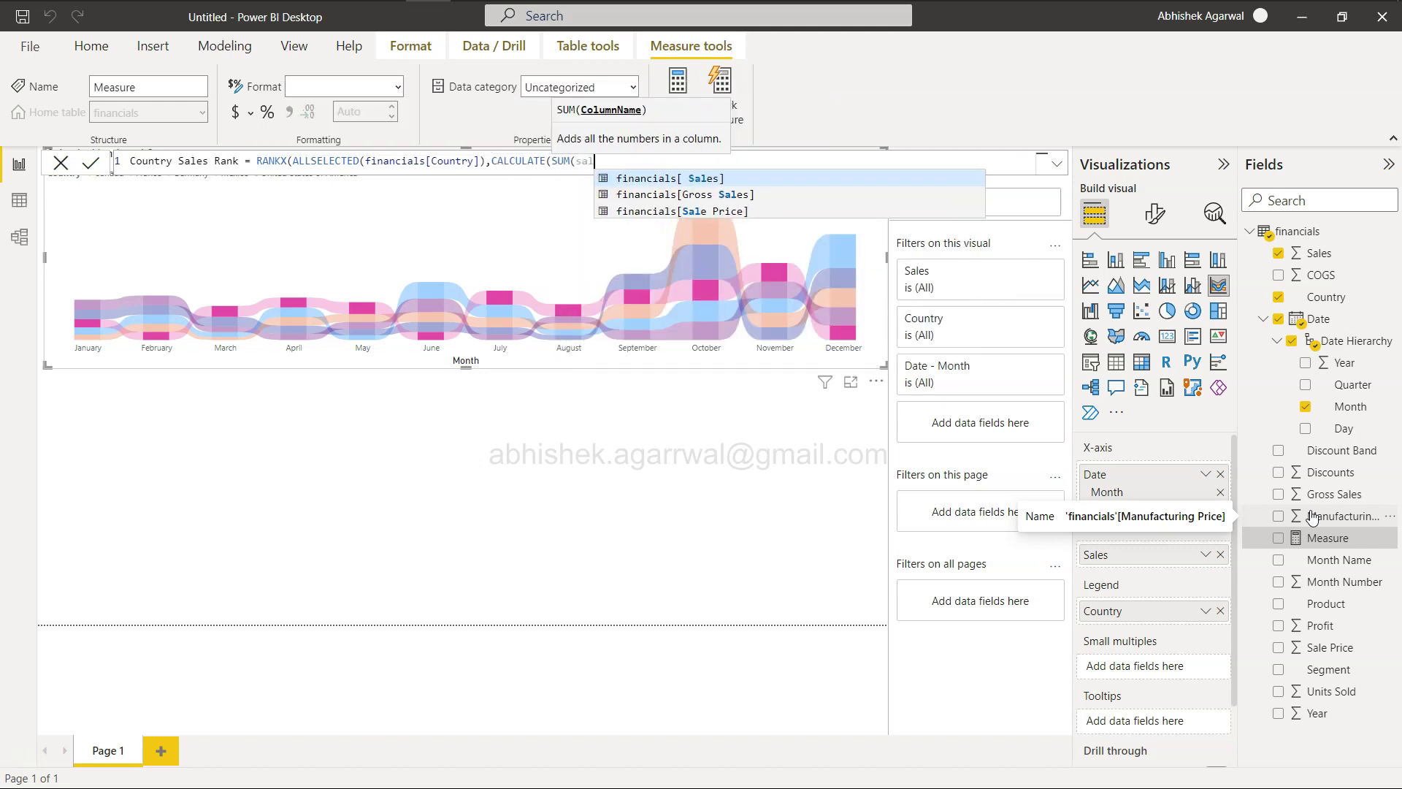
{"action": "type", "text": "es"}
{"action": "key", "text": "Tab"}
{"action": "type", "text": "))"}
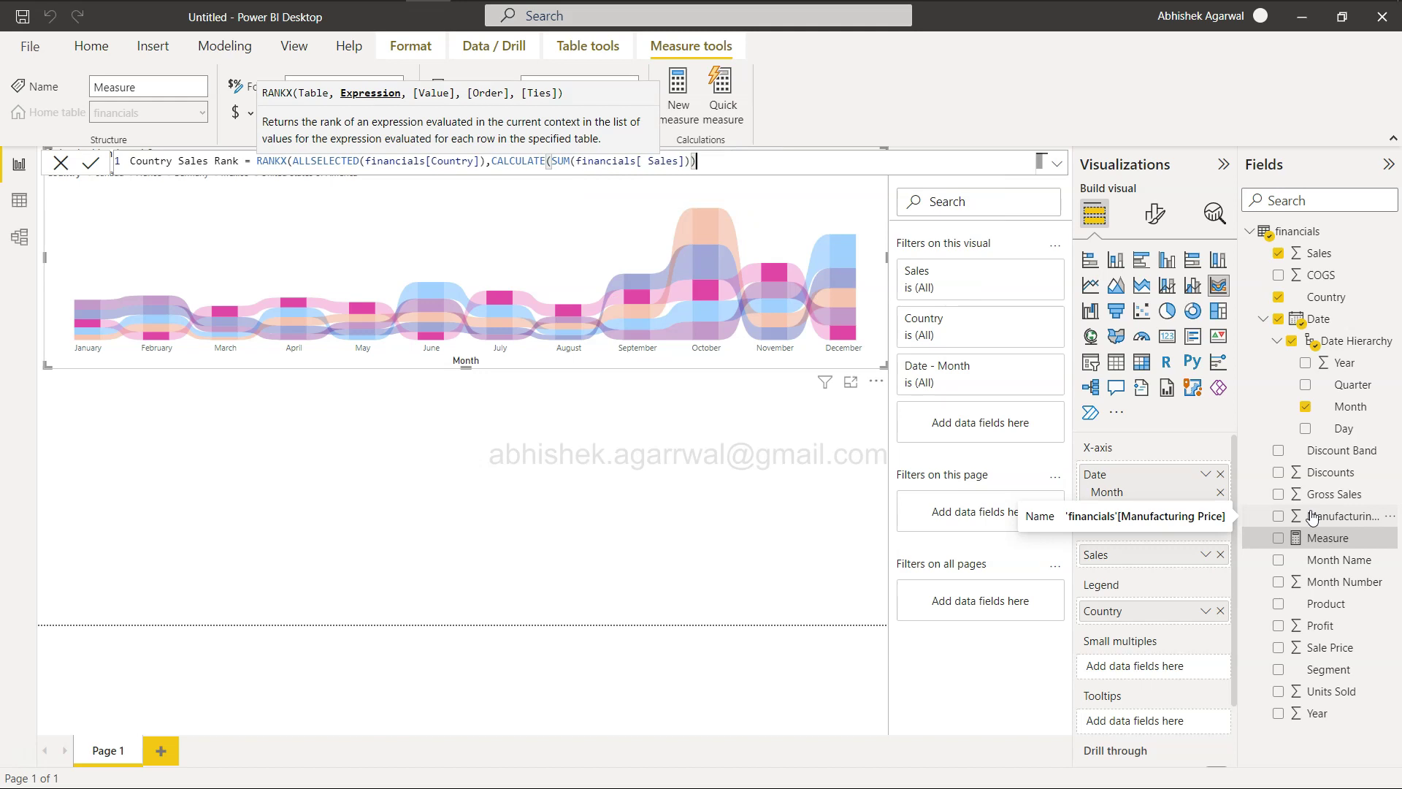
{"action": "type", "text": ")"}
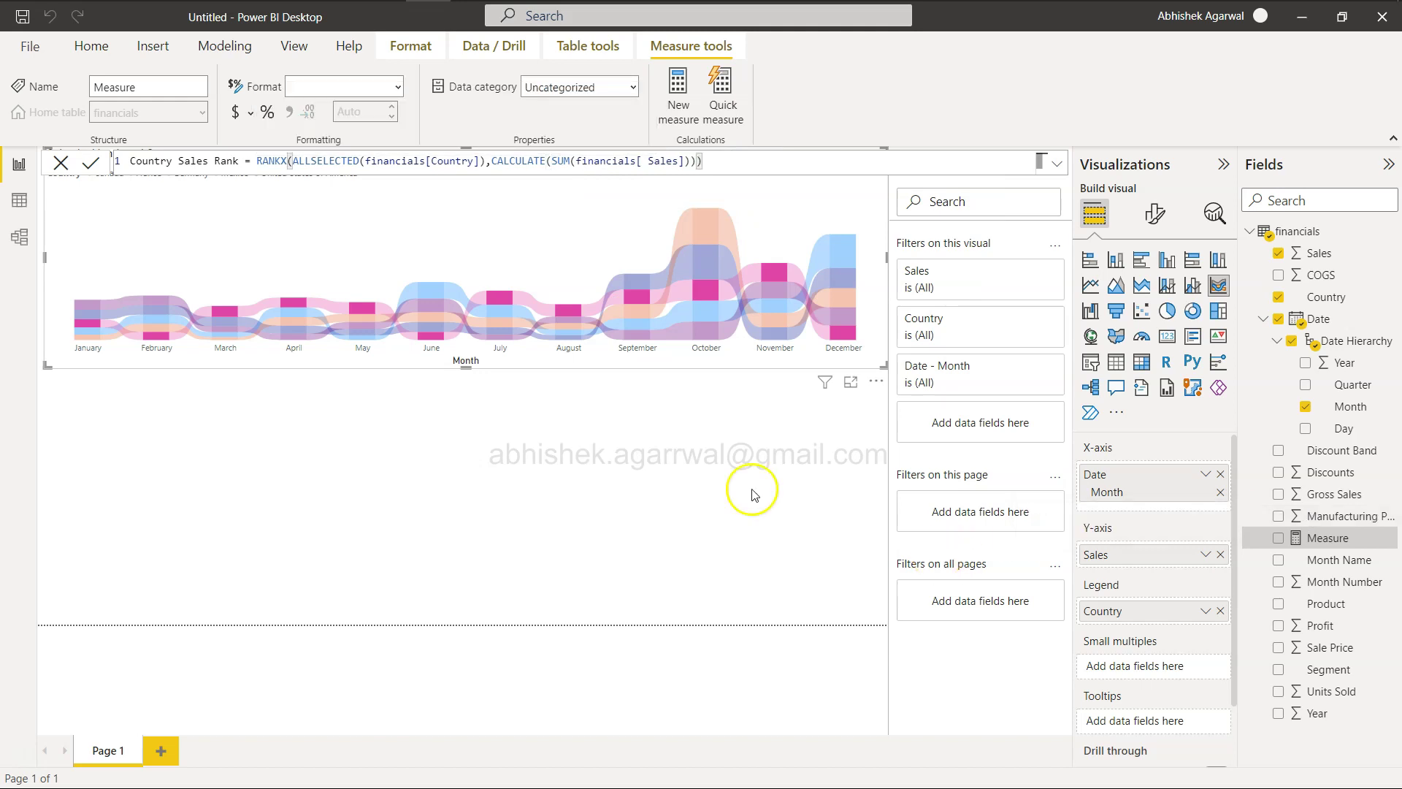
{"action": "left_click", "coordinate": [93, 163]}
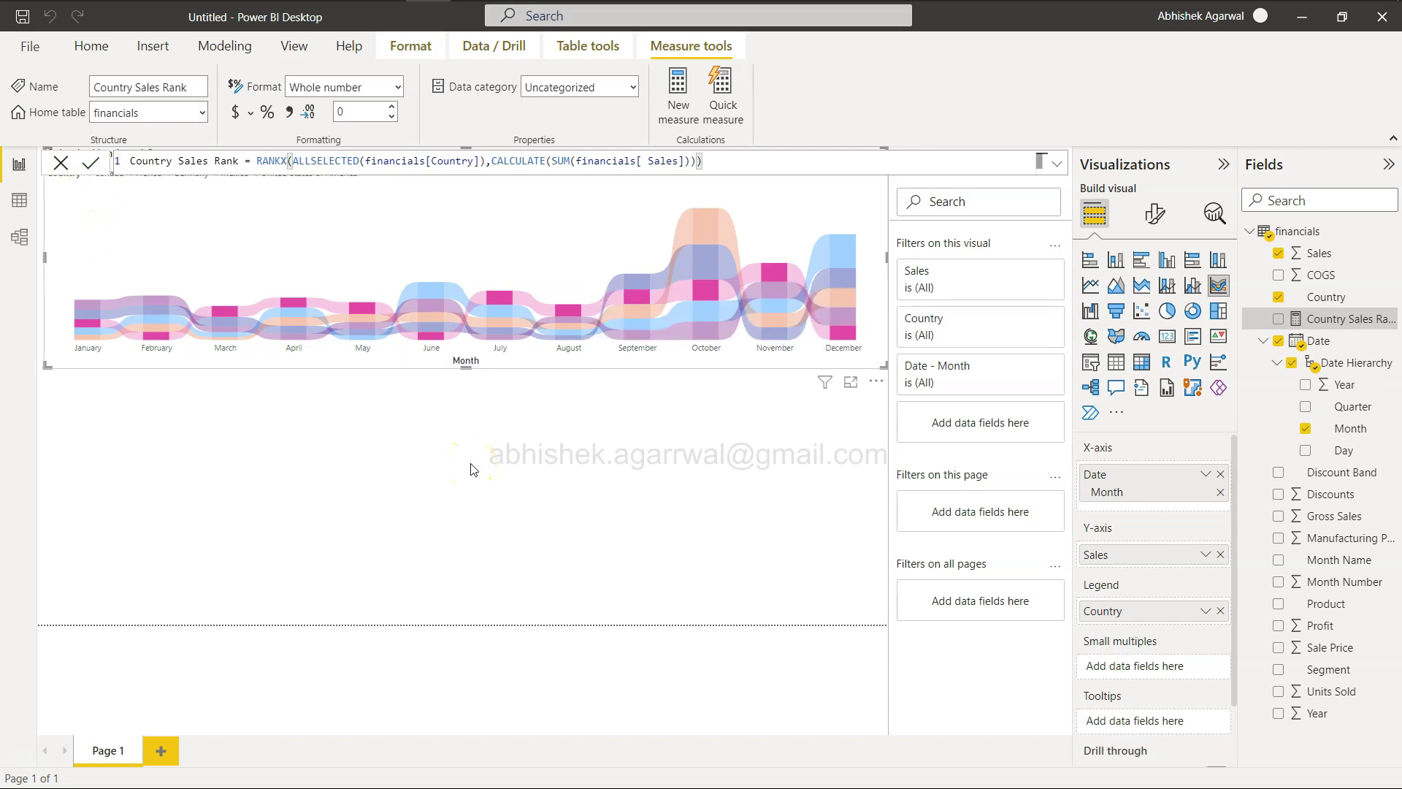
{"action": "key", "text": "alt+Tab"}
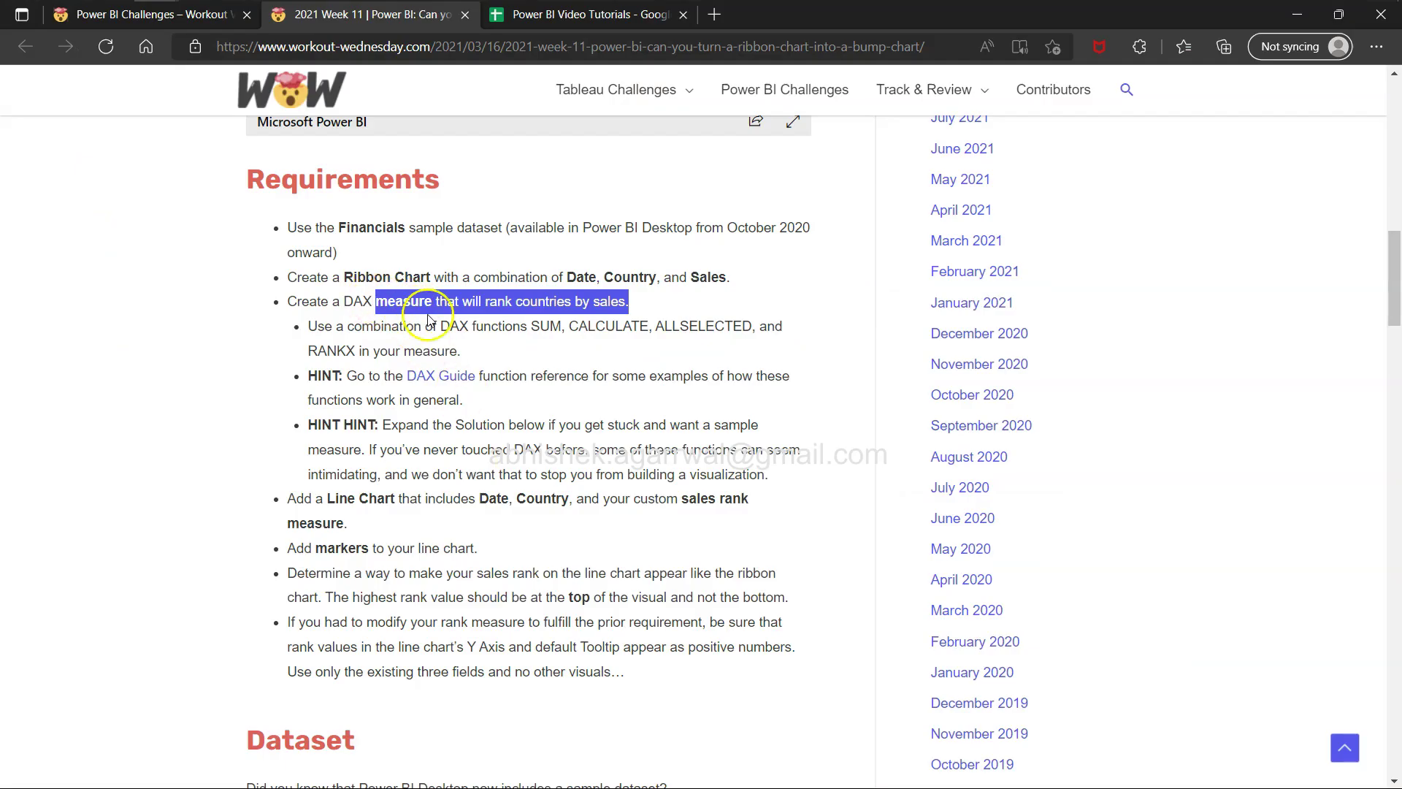
{"action": "left_click", "coordinate": [603, 321]}
{"action": "triple_click", "coordinate": [606, 307]}
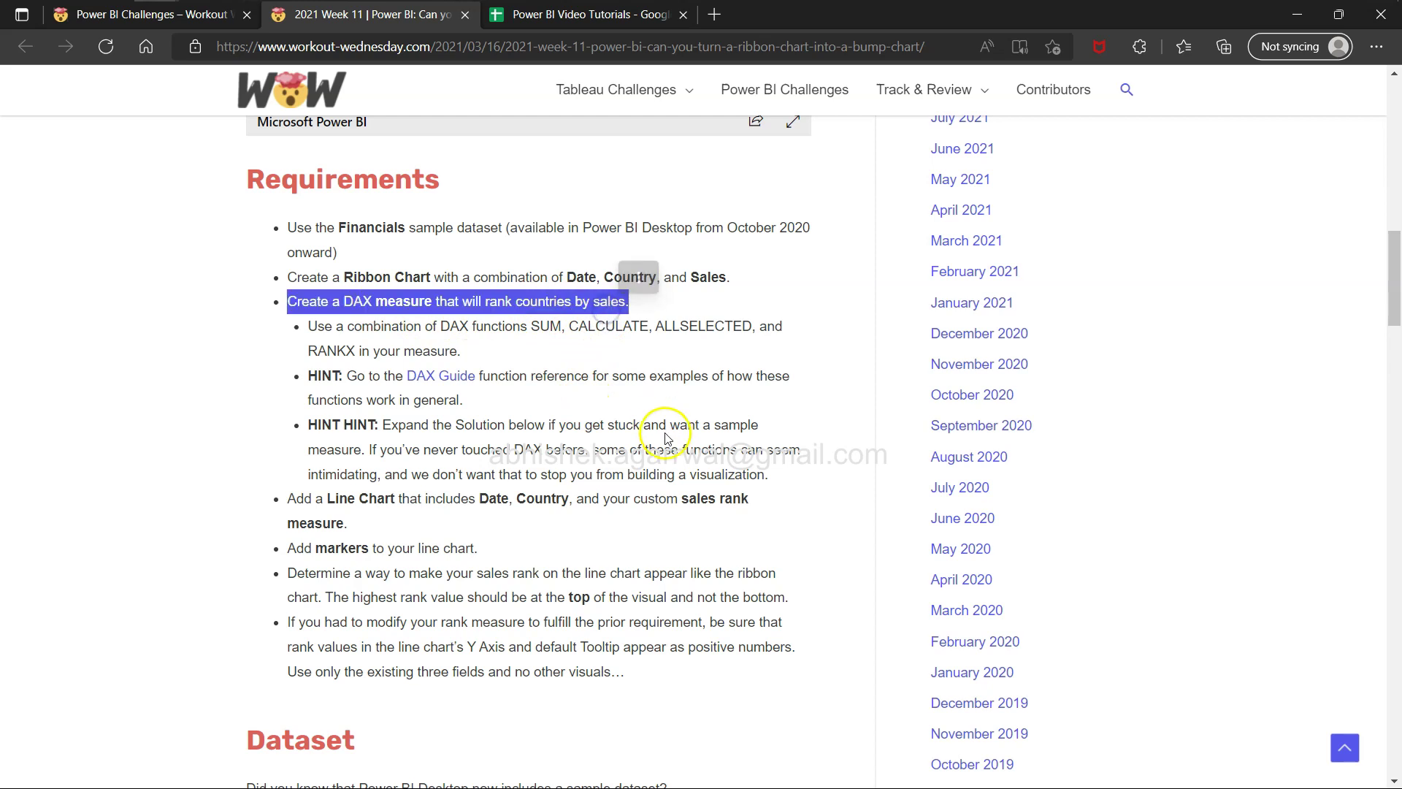
{"action": "key", "text": "alt+Tab"}
{"action": "key", "text": "alt+Tab"}
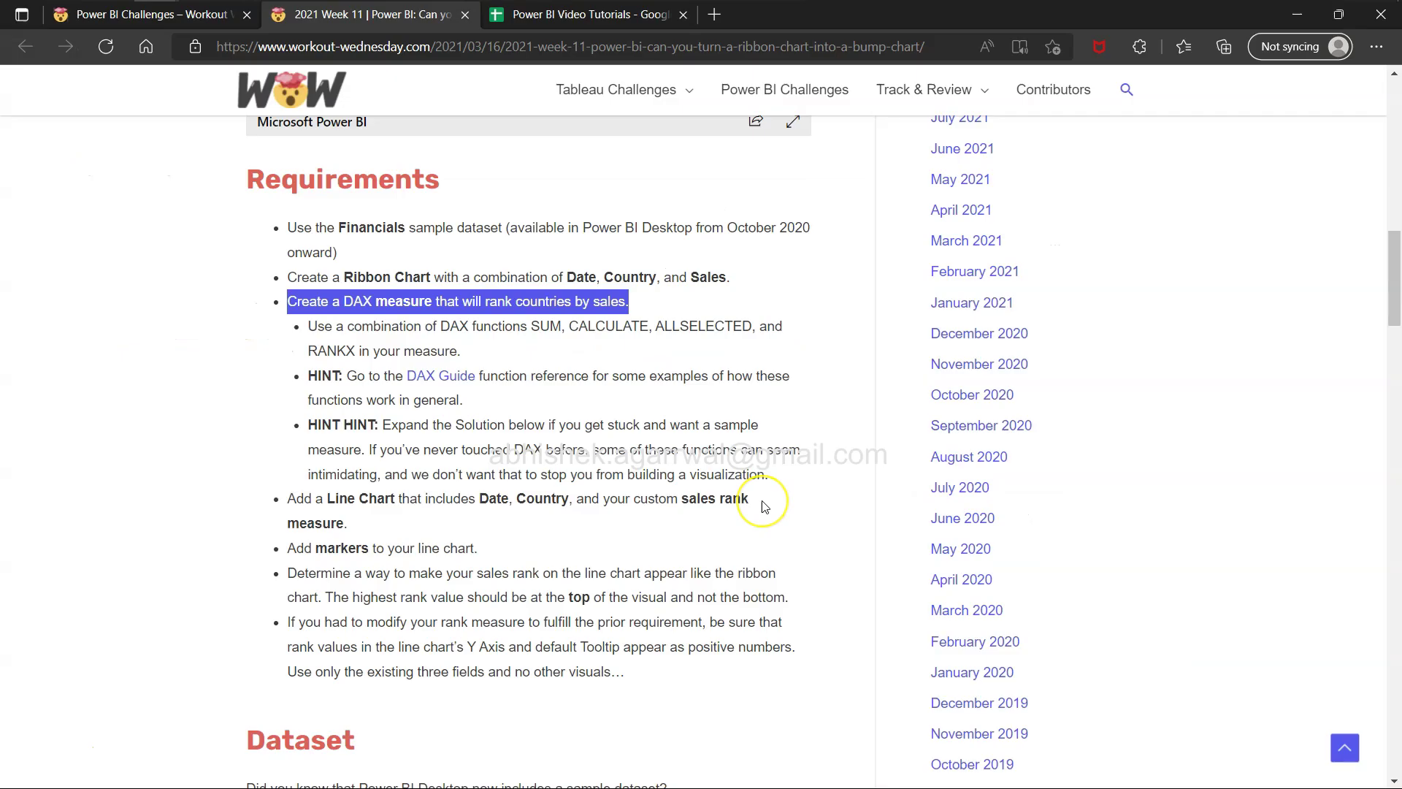
{"action": "scroll", "coordinate": [763, 504], "scroll_direction": "down", "scroll_amount": 6}
{"action": "scroll", "coordinate": [764, 506], "scroll_direction": "down", "scroll_amount": 2}
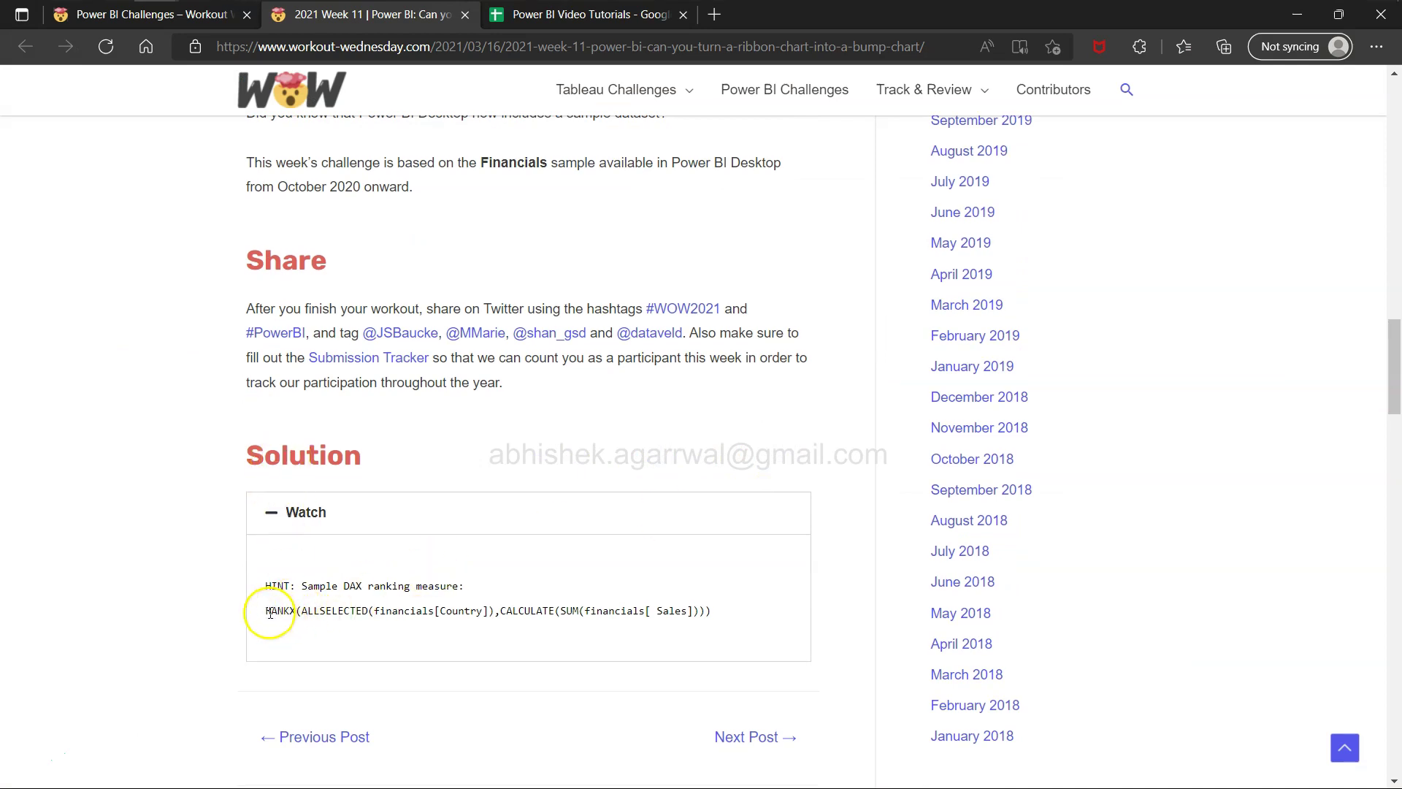
{"action": "left_click_drag", "start_coordinate": [272, 612], "coordinate": [700, 616]}
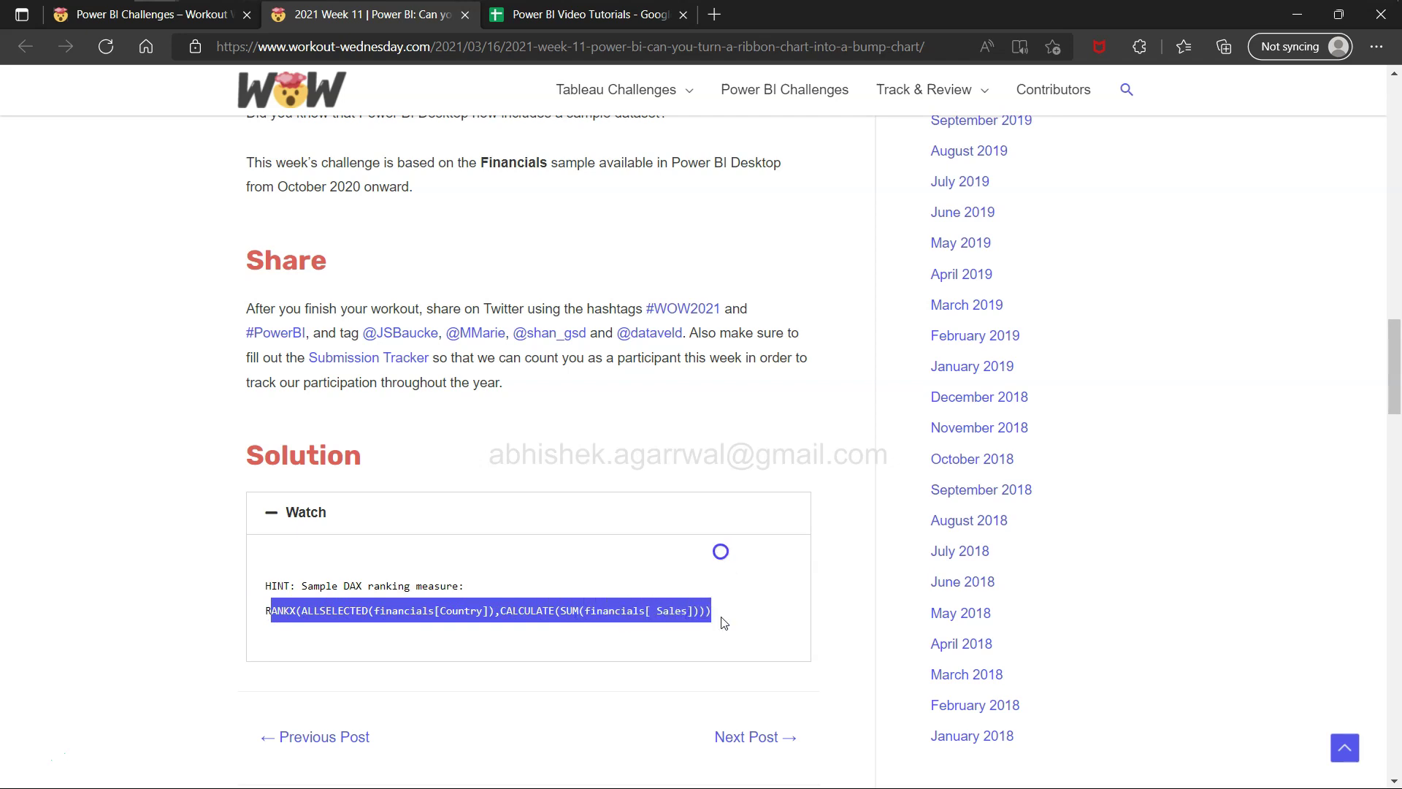
{"action": "left_click", "coordinate": [714, 614]}
{"action": "scroll", "coordinate": [700, 614], "scroll_direction": "up", "scroll_amount": 1}
{"action": "scroll", "coordinate": [700, 614], "scroll_direction": "up", "scroll_amount": 7}
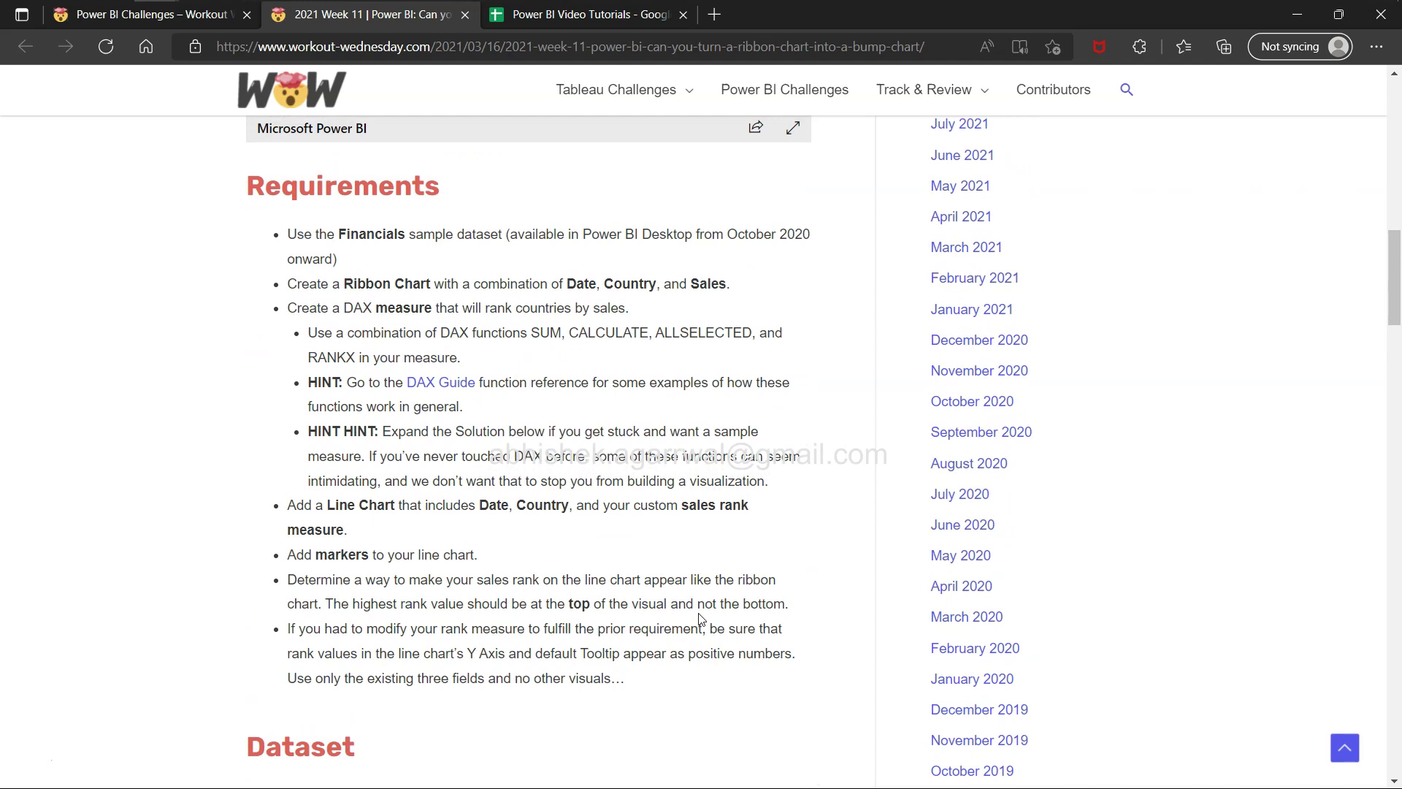
{"action": "key", "text": "alt+Tab"}
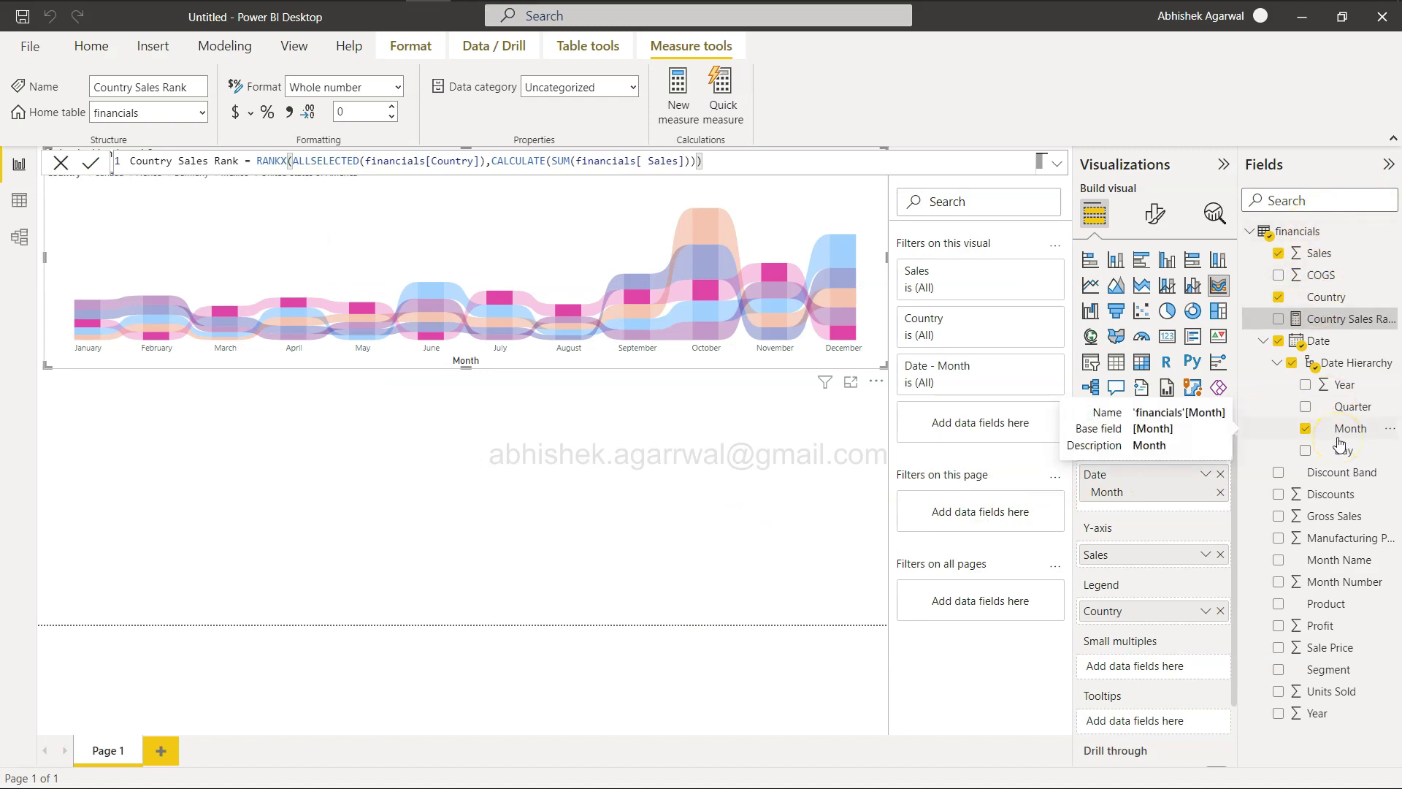
{"action": "key", "text": "alt+Tab"}
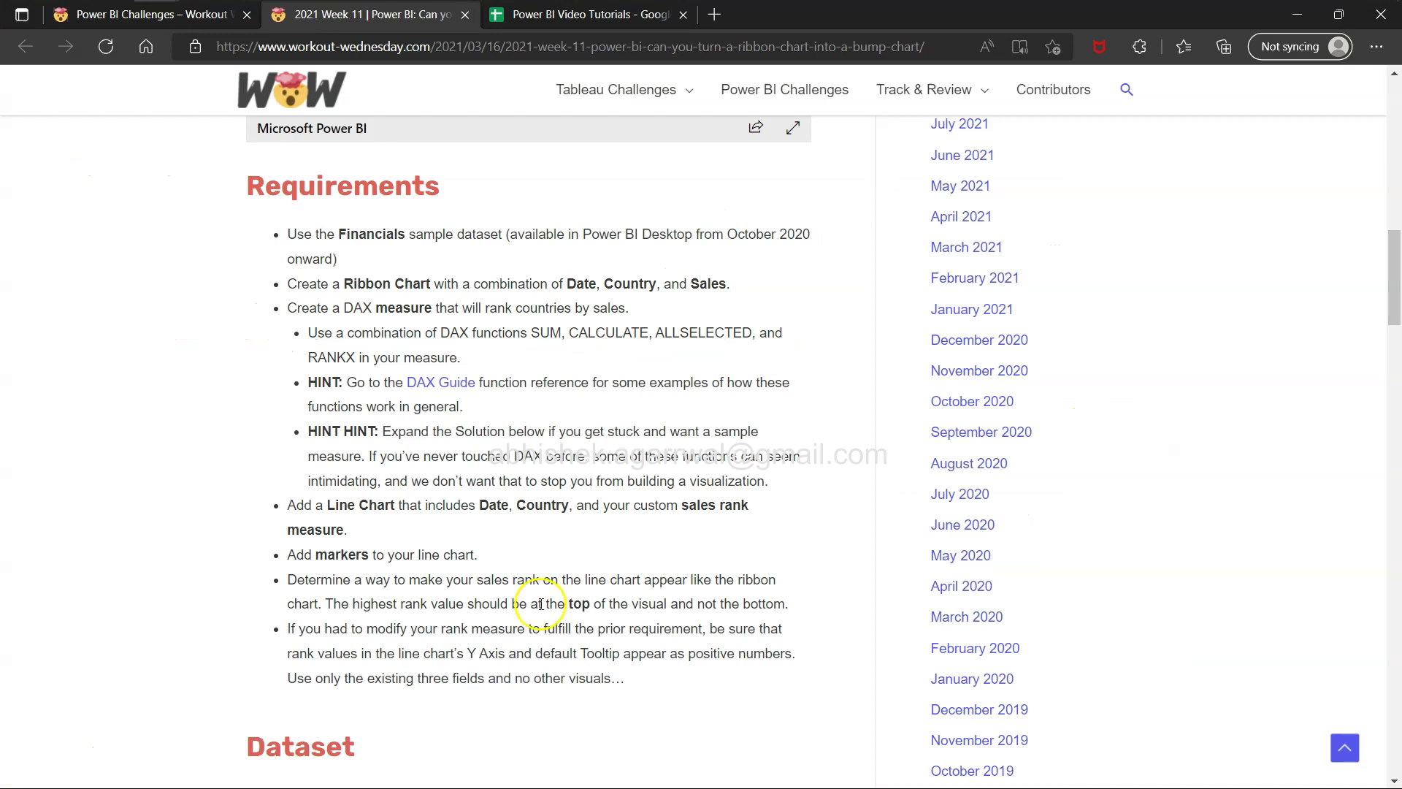
{"action": "scroll", "coordinate": [469, 658], "scroll_direction": "down", "scroll_amount": 10}
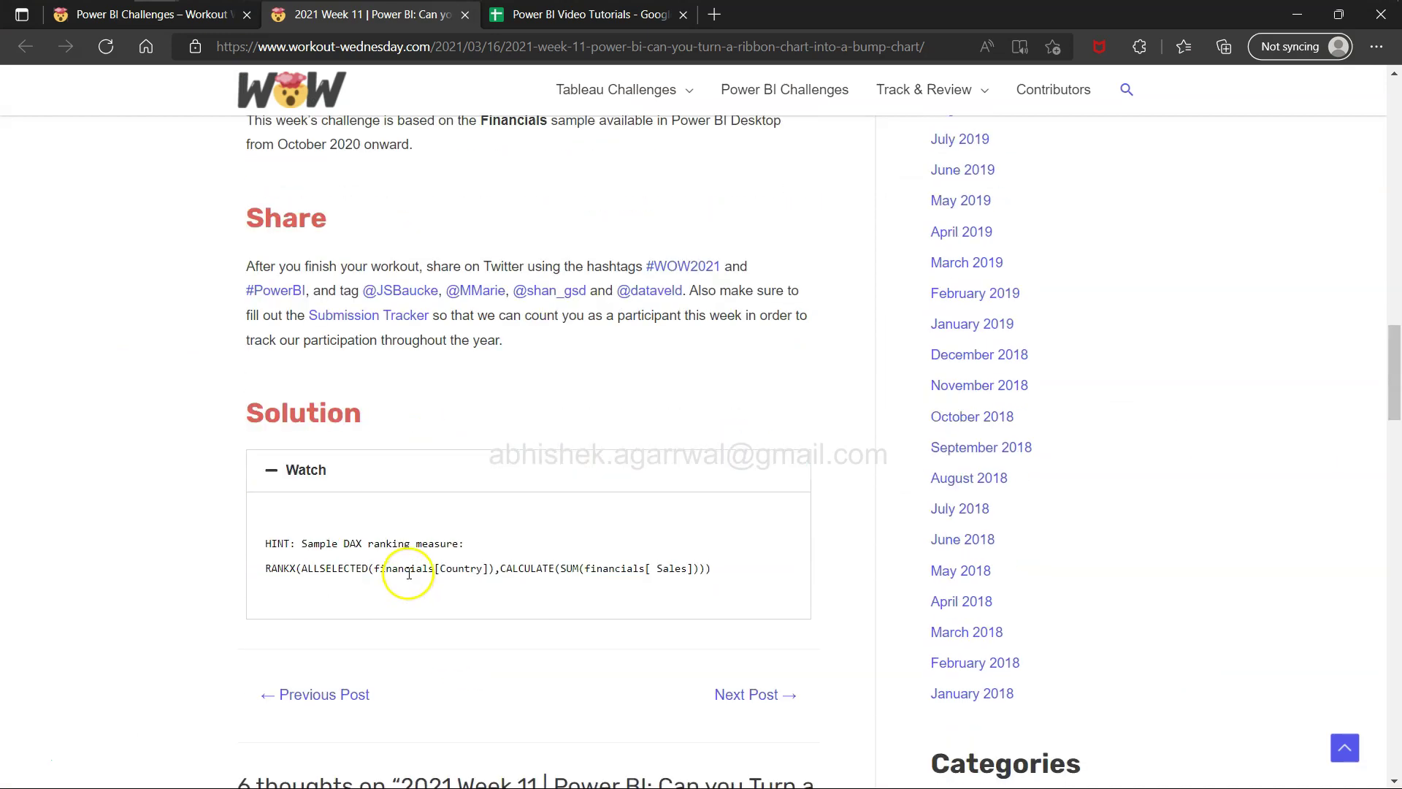
{"action": "triple_click", "coordinate": [408, 571]}
{"action": "scroll", "coordinate": [407, 575], "scroll_direction": "up", "scroll_amount": 10}
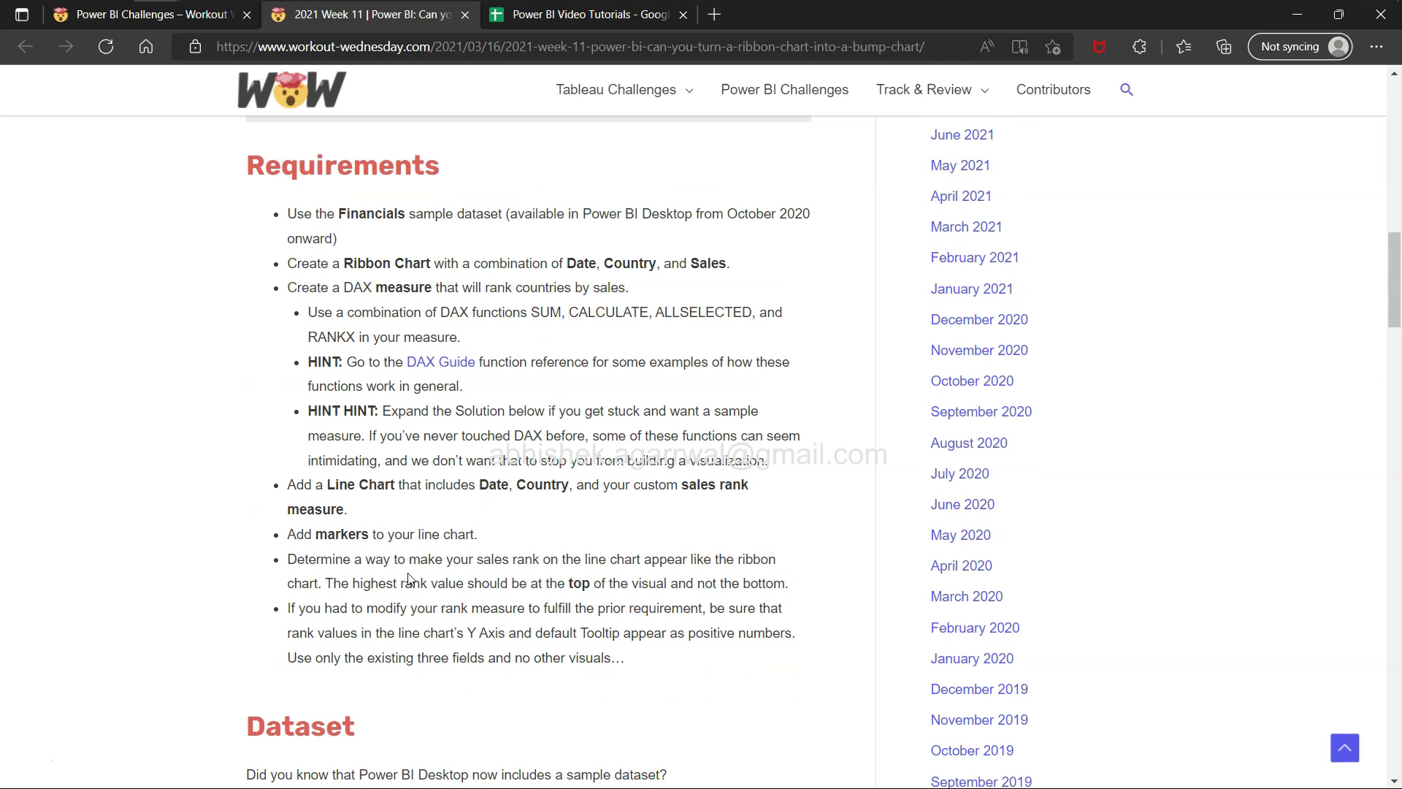
{"action": "left_click_drag", "start_coordinate": [423, 313], "coordinate": [727, 331]}
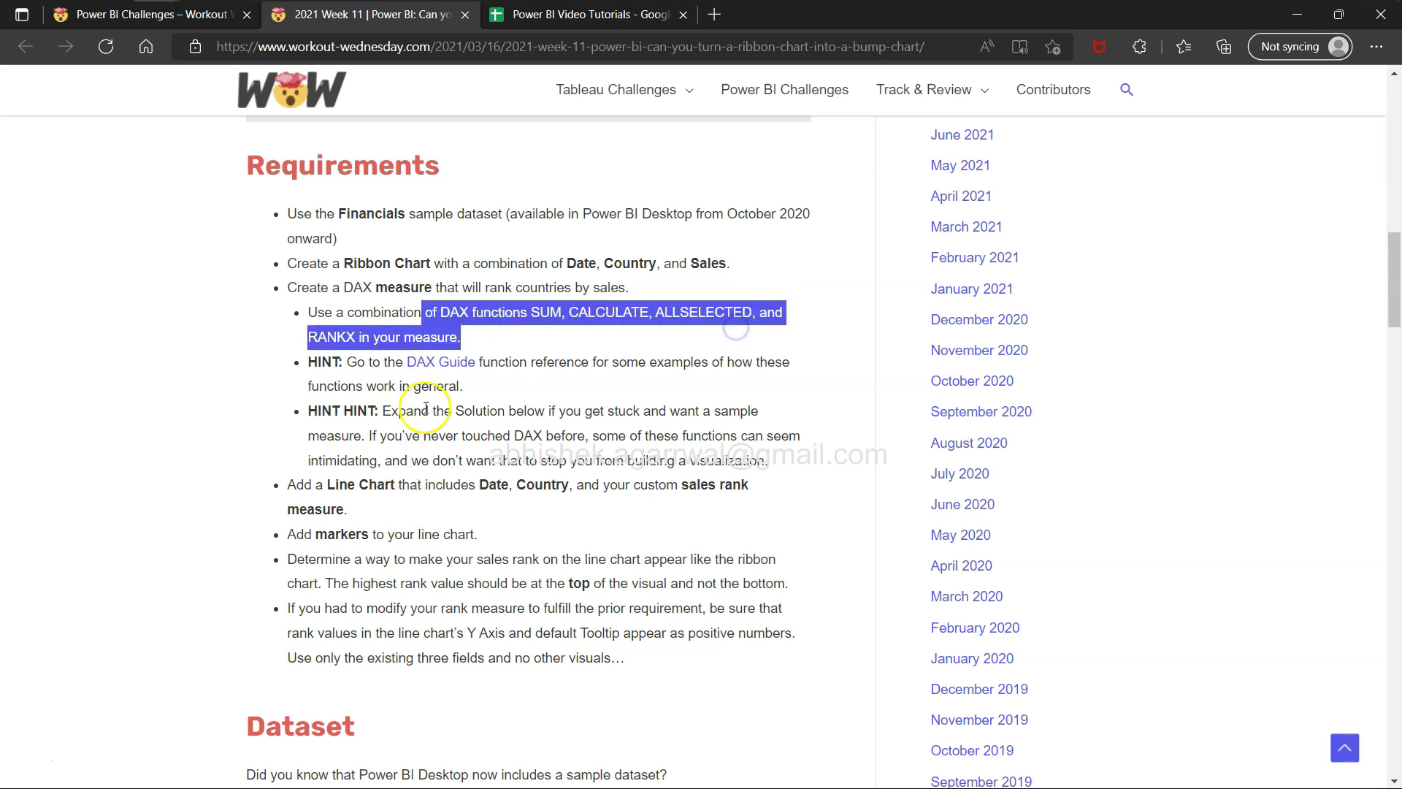
{"action": "left_click_drag", "start_coordinate": [348, 362], "coordinate": [467, 382]}
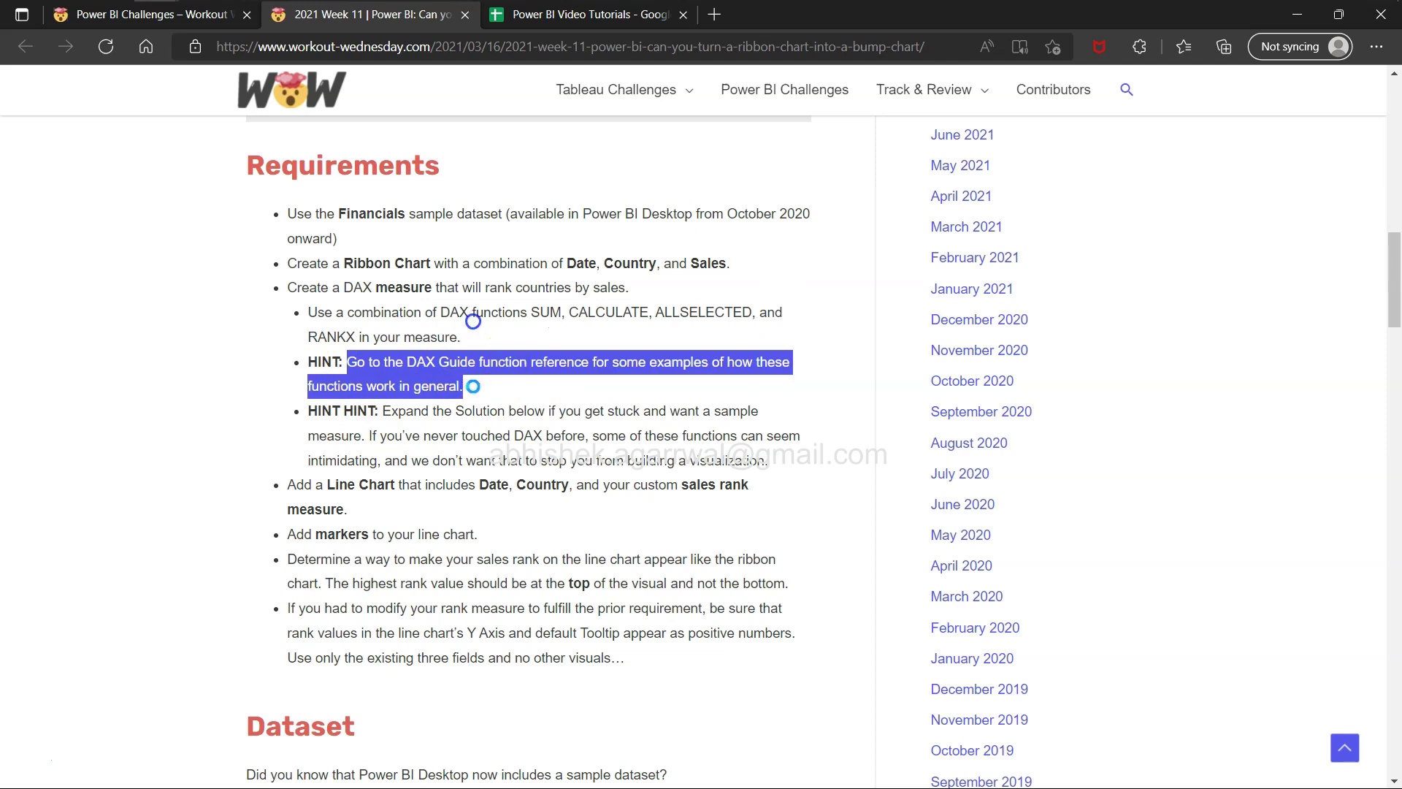
{"action": "left_click_drag", "start_coordinate": [381, 412], "coordinate": [766, 461]}
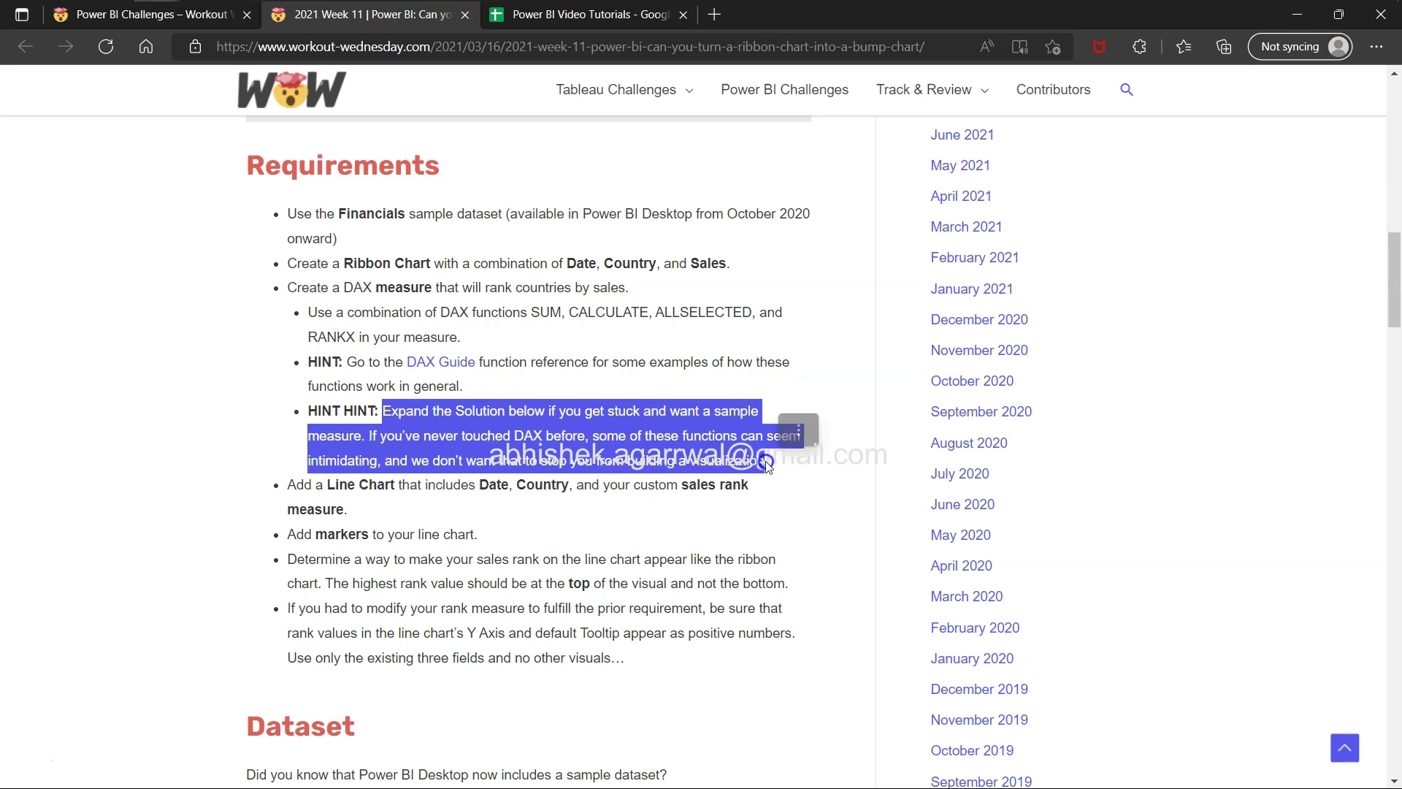
{"action": "scroll", "coordinate": [766, 462], "scroll_direction": "down", "scroll_amount": 1}
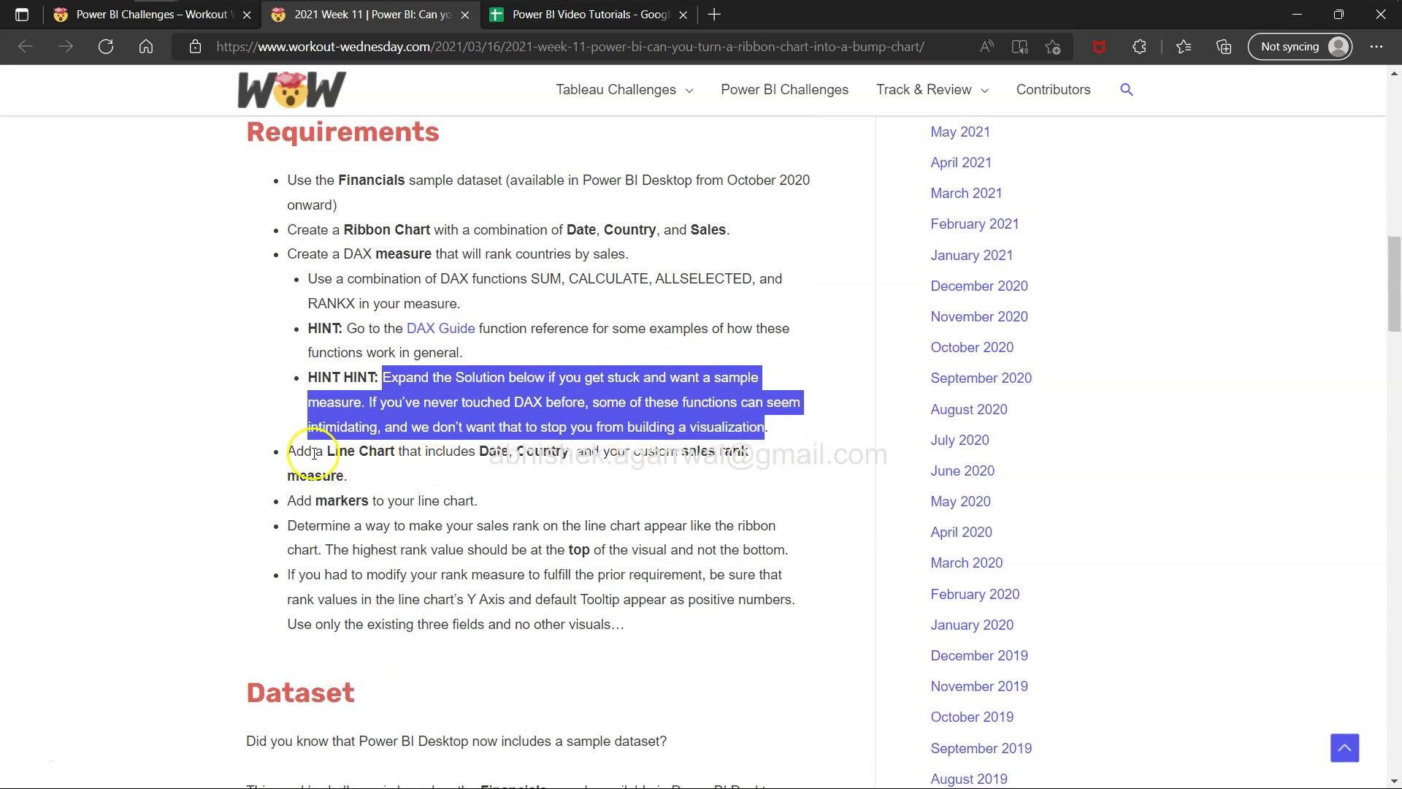
{"action": "left_click_drag", "start_coordinate": [302, 454], "coordinate": [477, 474]}
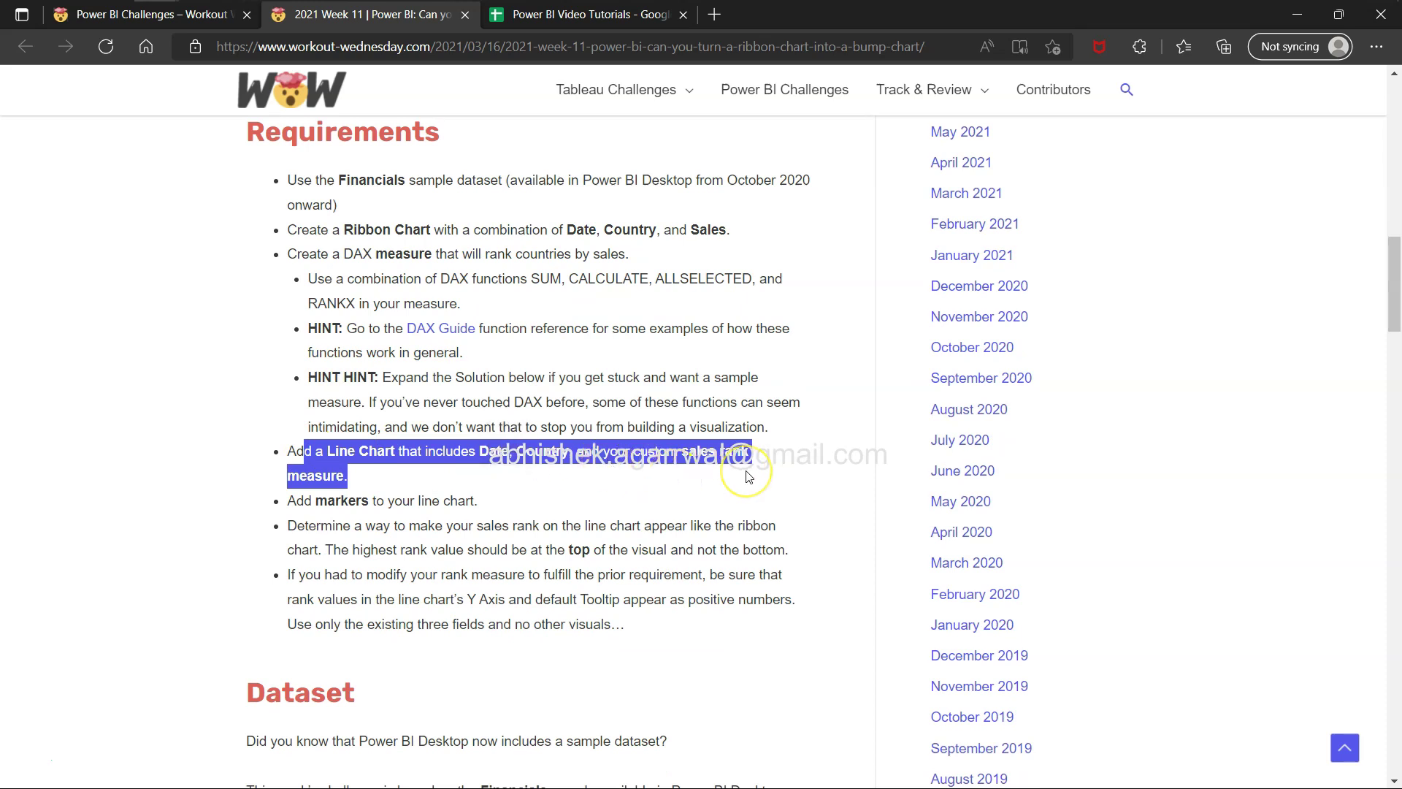
Build a line chart of Country Sales Rank by Month with Country as legend, then collapse the Filters pane
{"action": "key", "text": "alt+Tab"}
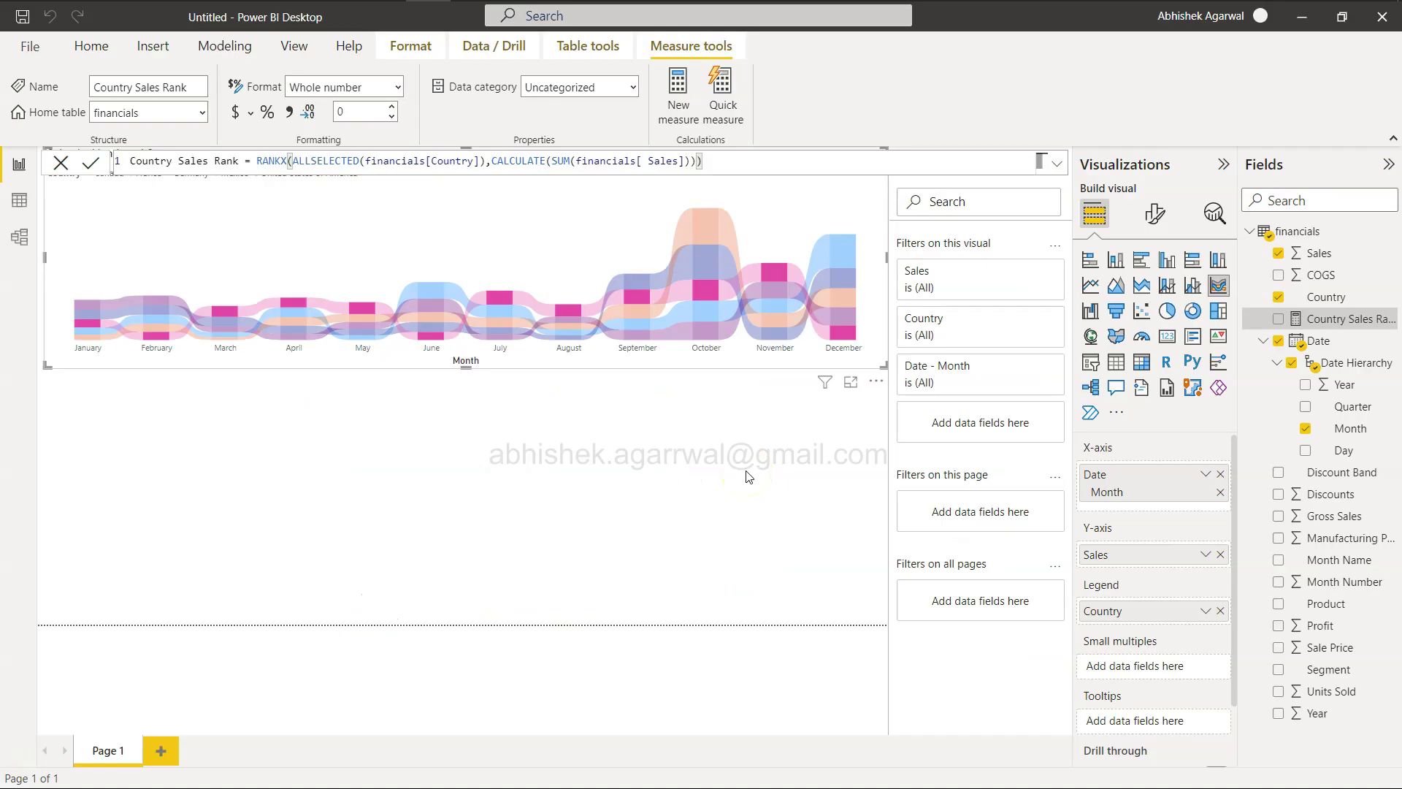
{"action": "left_click", "coordinate": [757, 460]}
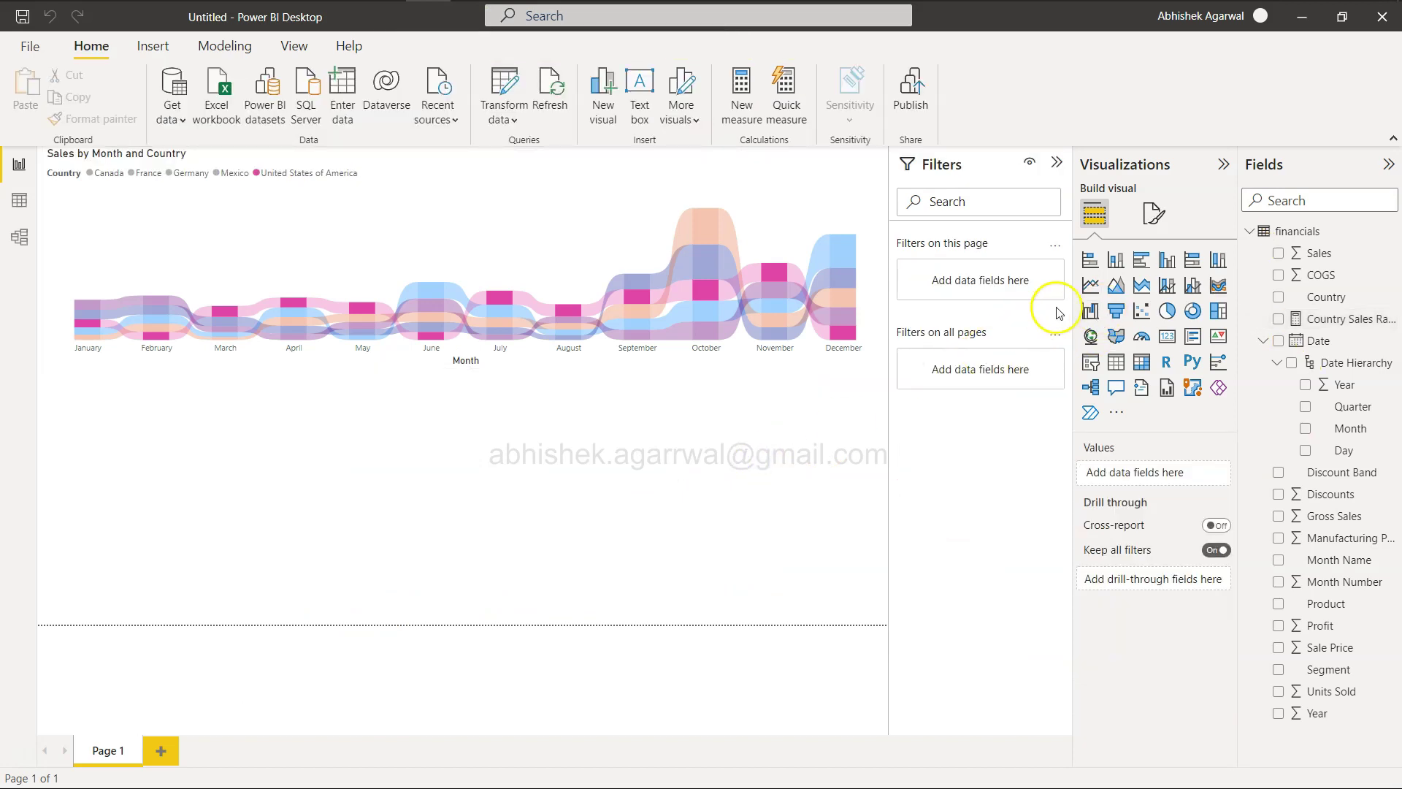
{"action": "left_click", "coordinate": [1091, 285]}
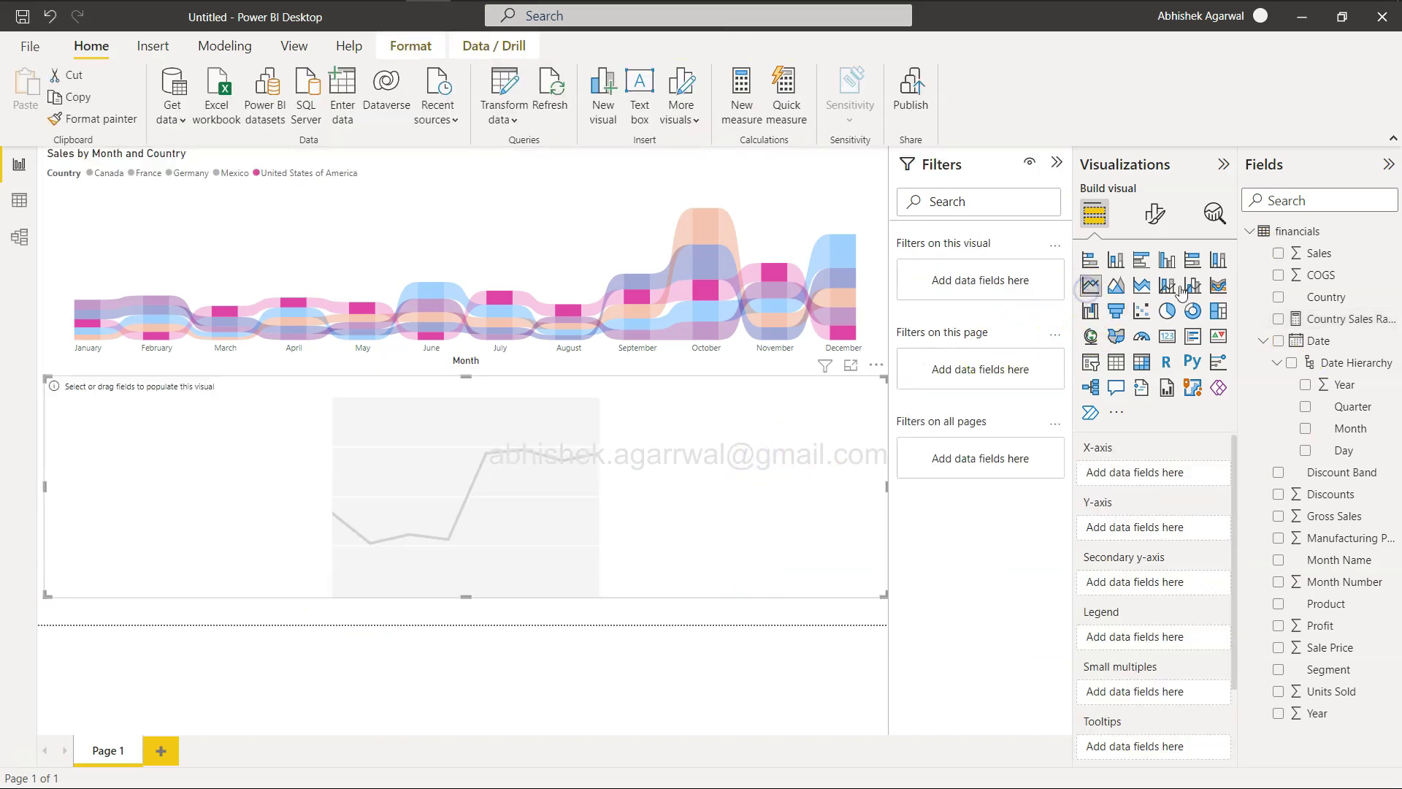
{"action": "left_click", "coordinate": [1305, 428]}
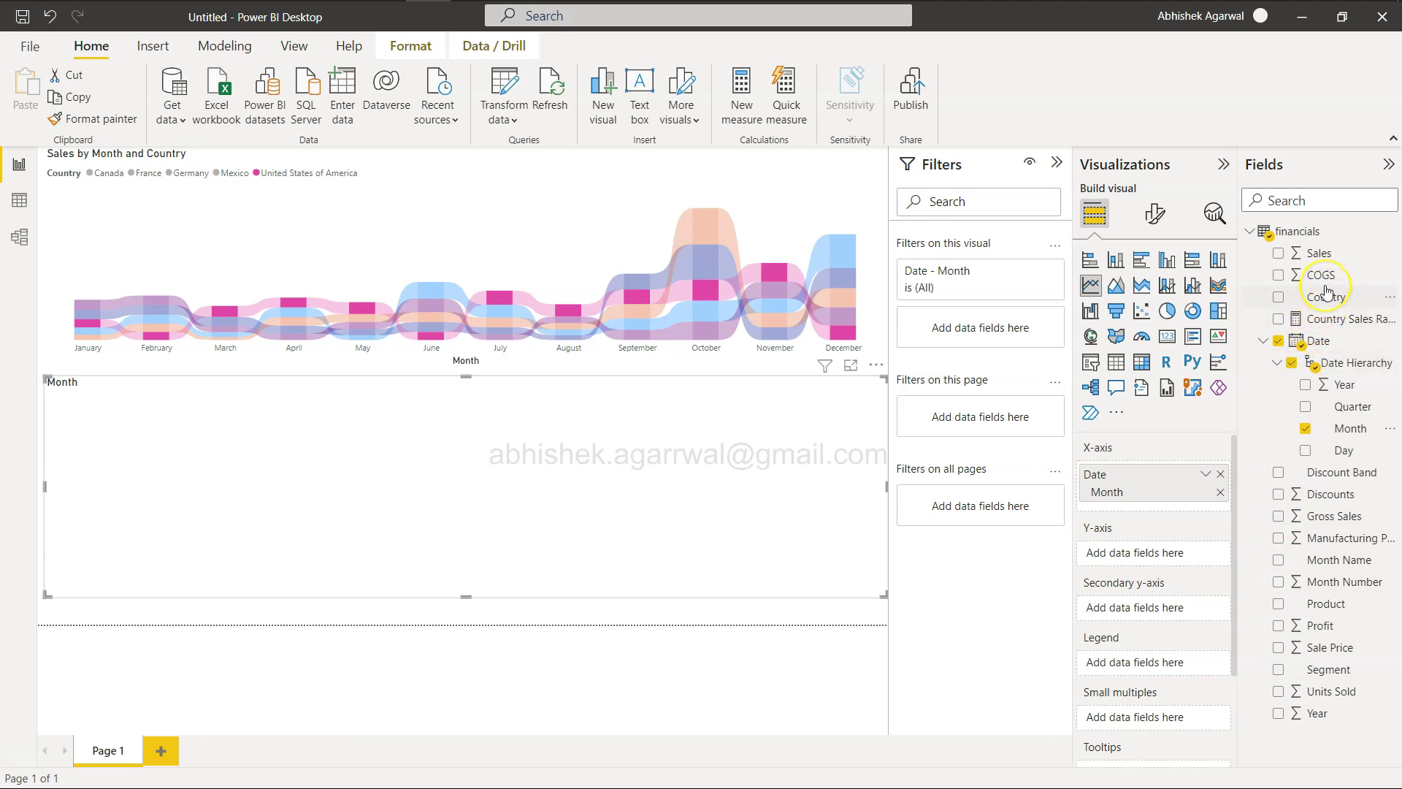
{"action": "left_click_drag", "start_coordinate": [1327, 301], "coordinate": [1154, 663]}
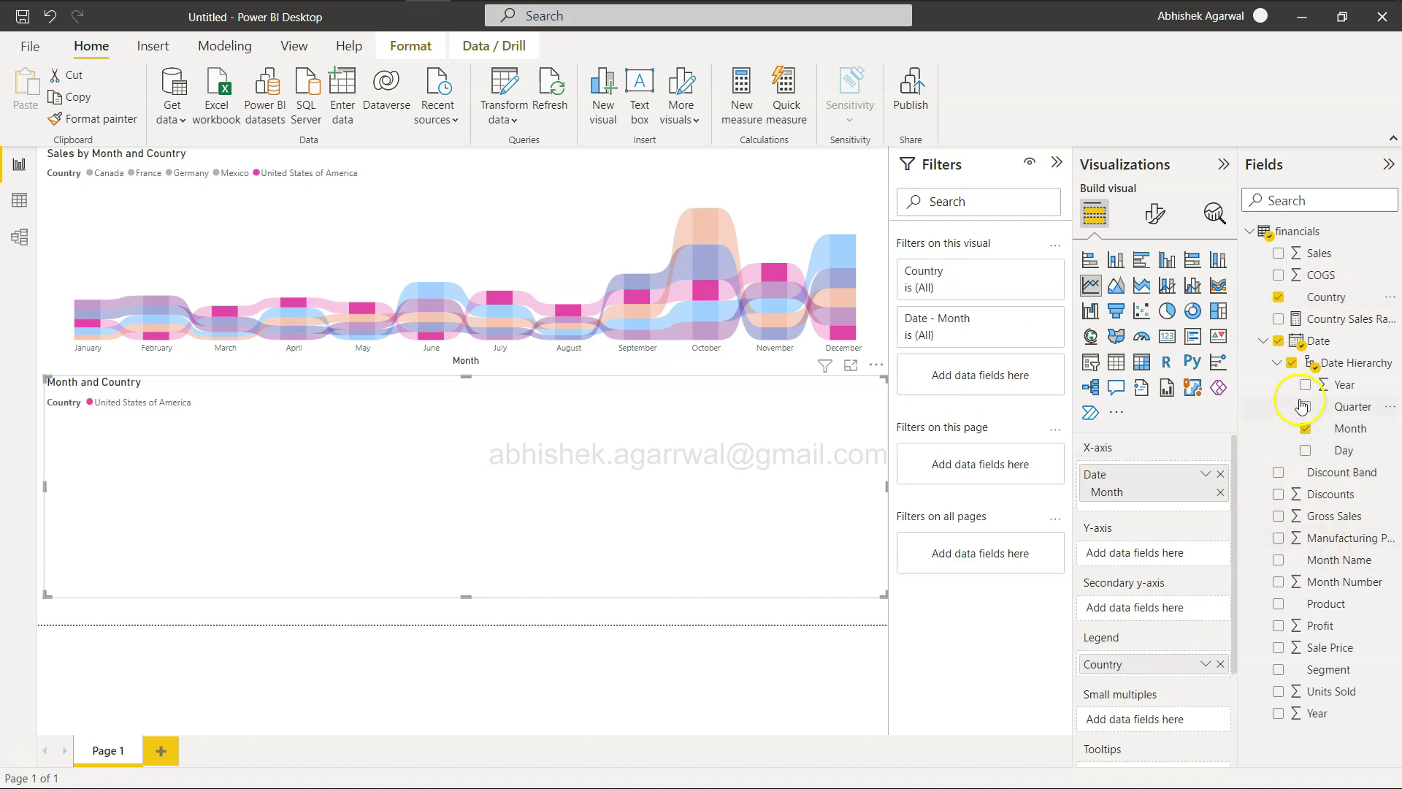
{"action": "left_click", "coordinate": [1277, 319]}
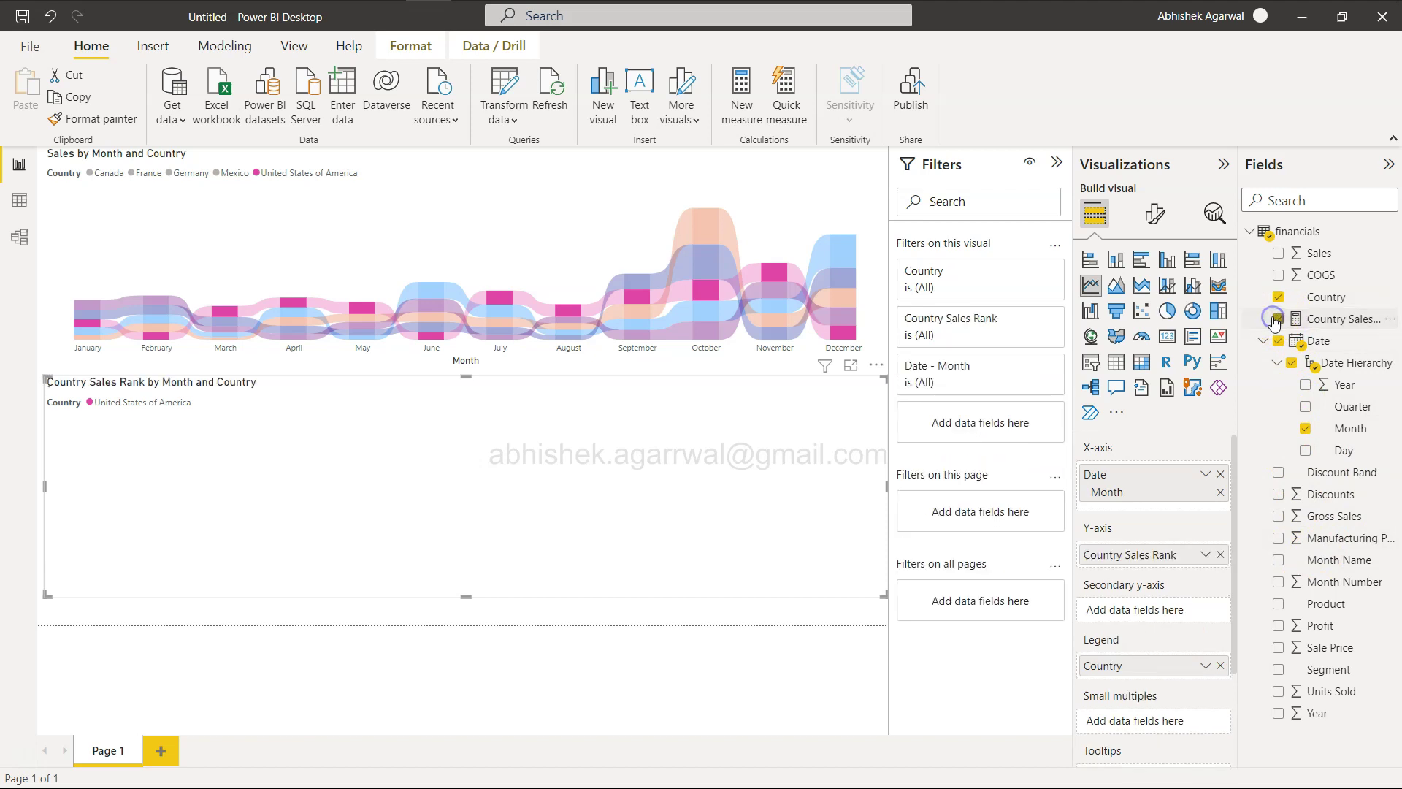
{"action": "left_click", "coordinate": [255, 173]}
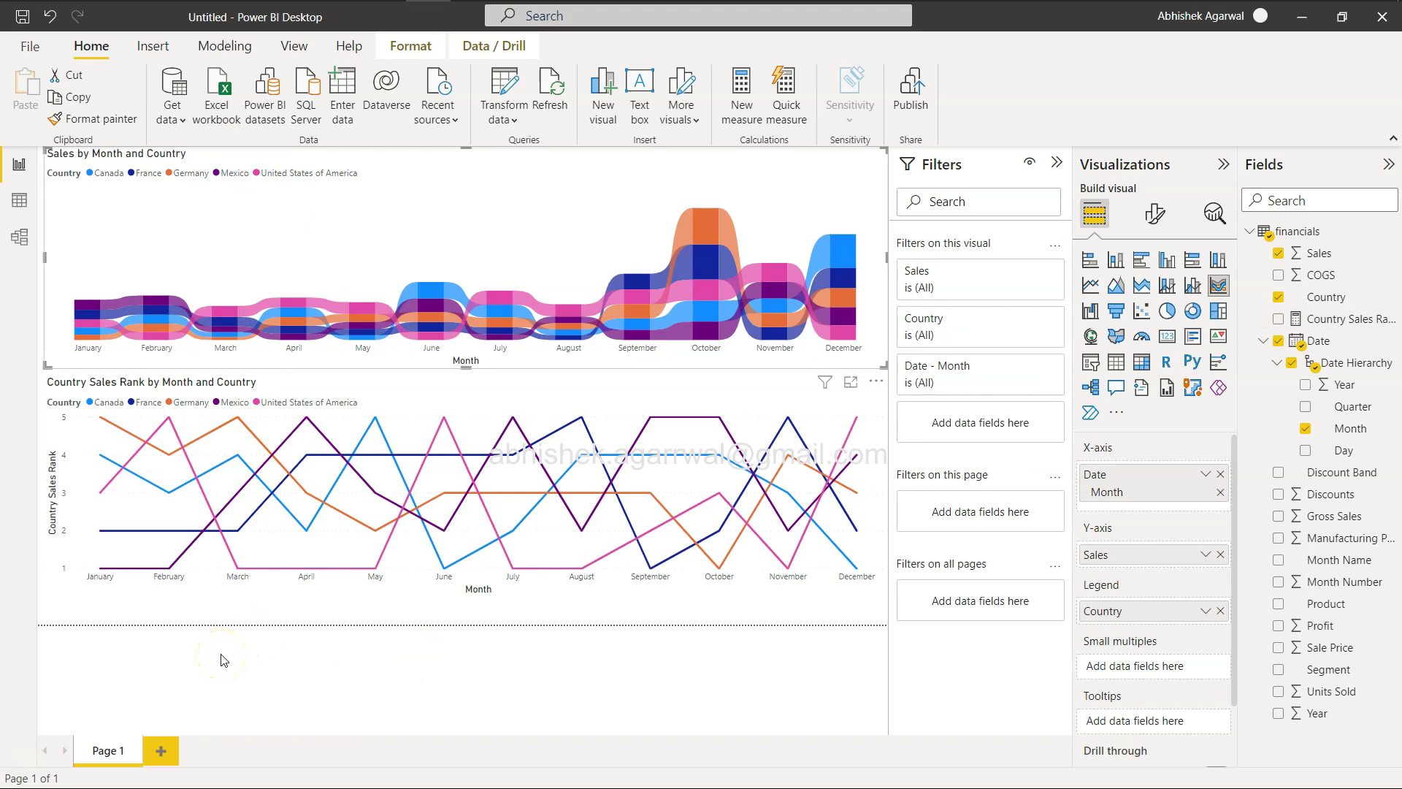
{"action": "left_click", "coordinate": [1057, 162]}
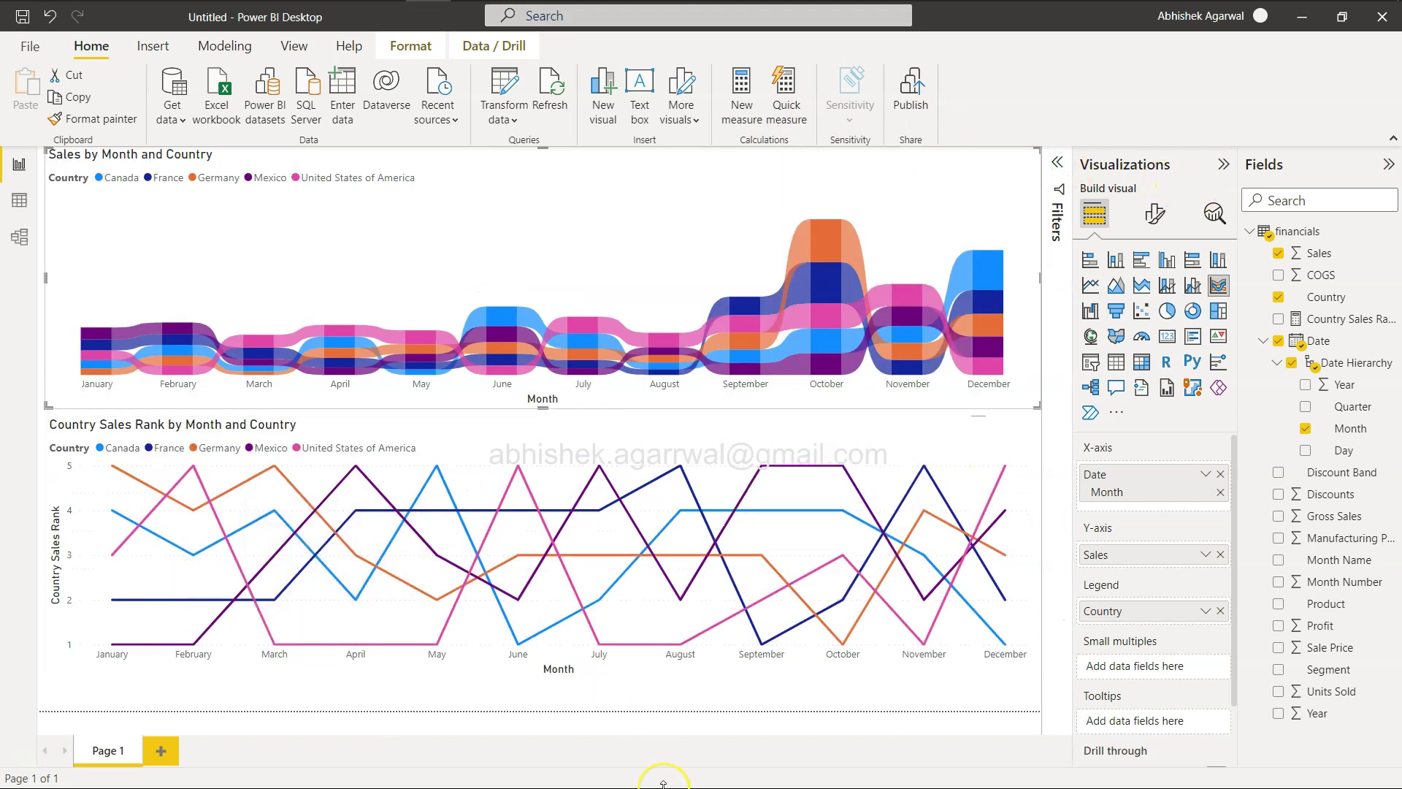
{"action": "key", "text": "alt+Tab"}
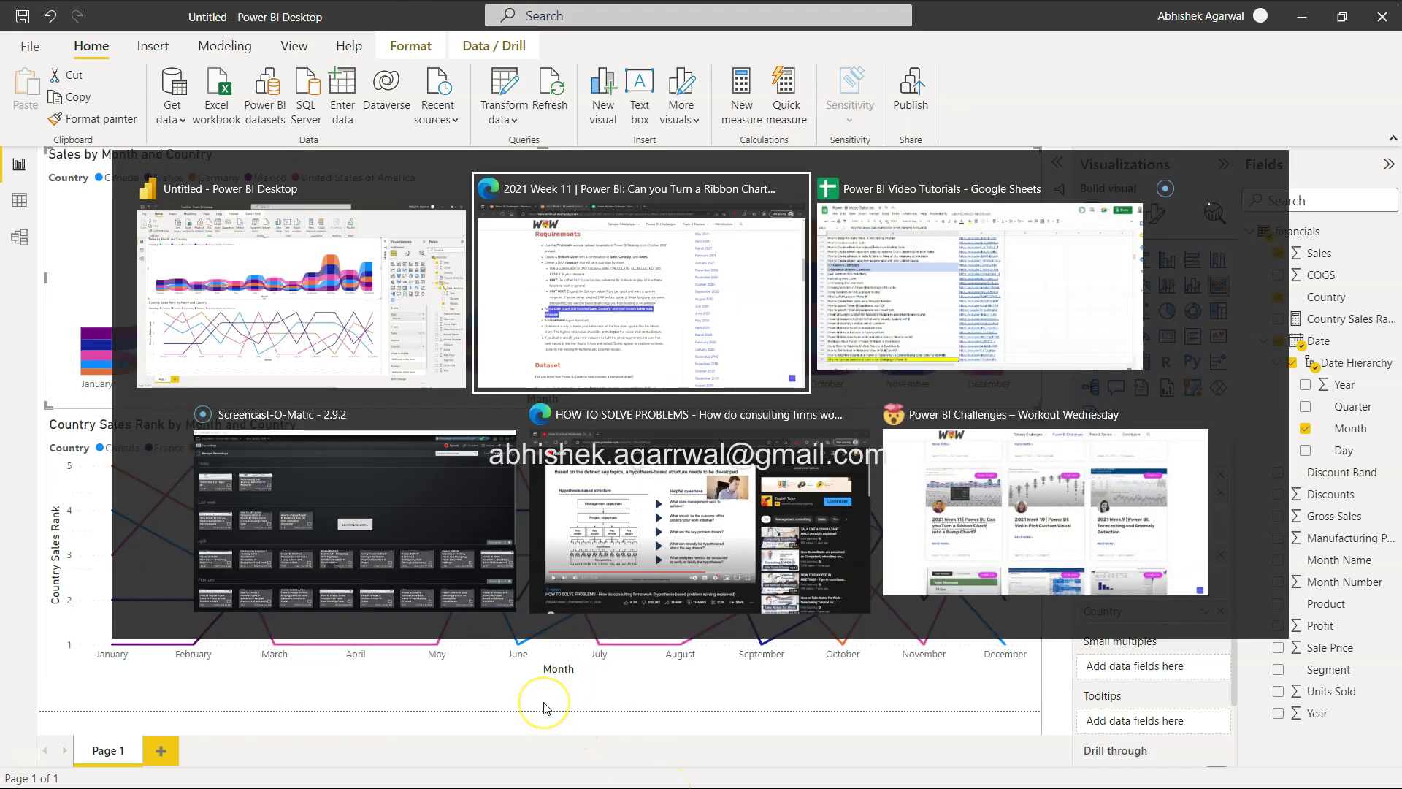
{"action": "scroll", "coordinate": [541, 781], "scroll_direction": "down", "scroll_amount": 2}
{"action": "scroll", "coordinate": [540, 617], "scroll_direction": "up", "scroll_amount": 7}
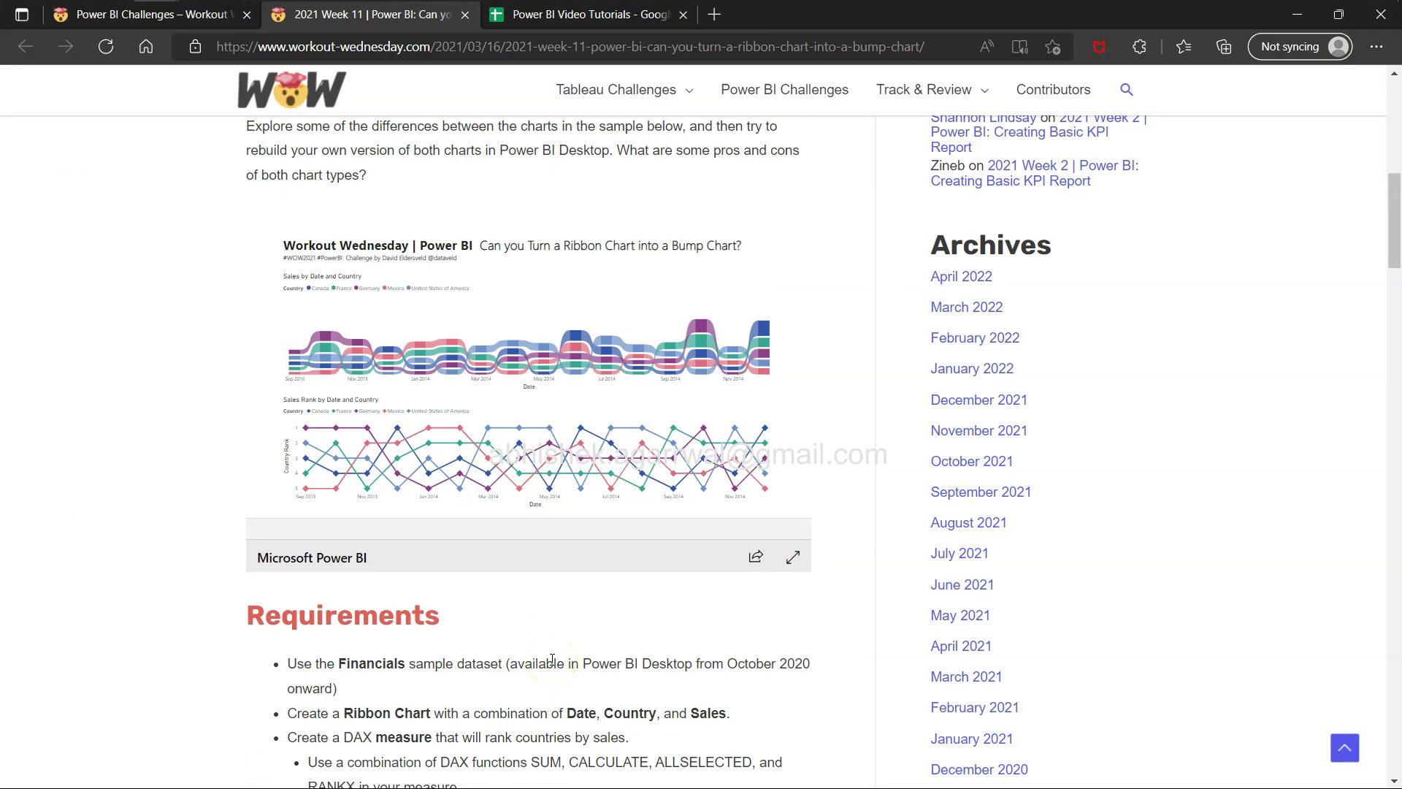
{"action": "key", "text": "alt+Tab"}
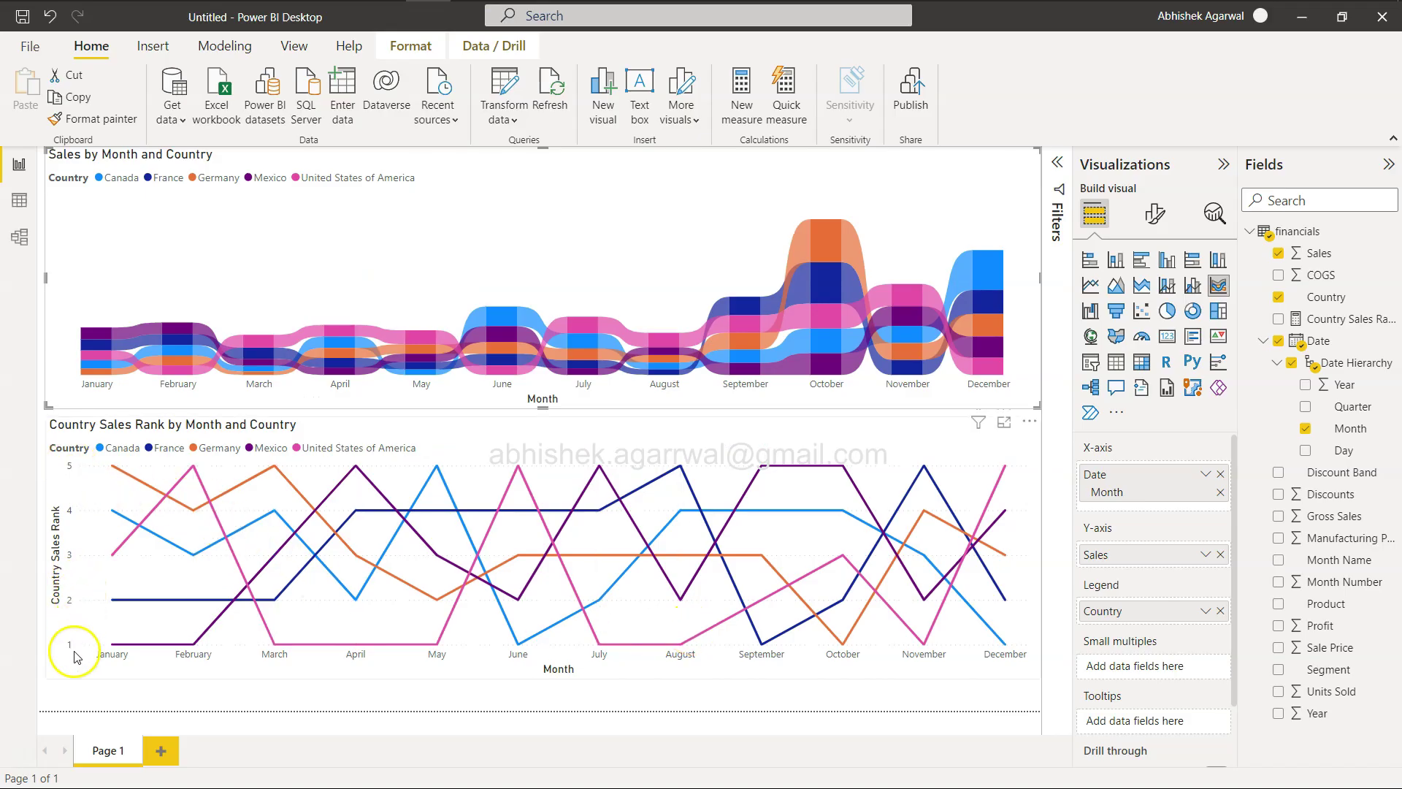
{"action": "key", "text": "alt+Tab"}
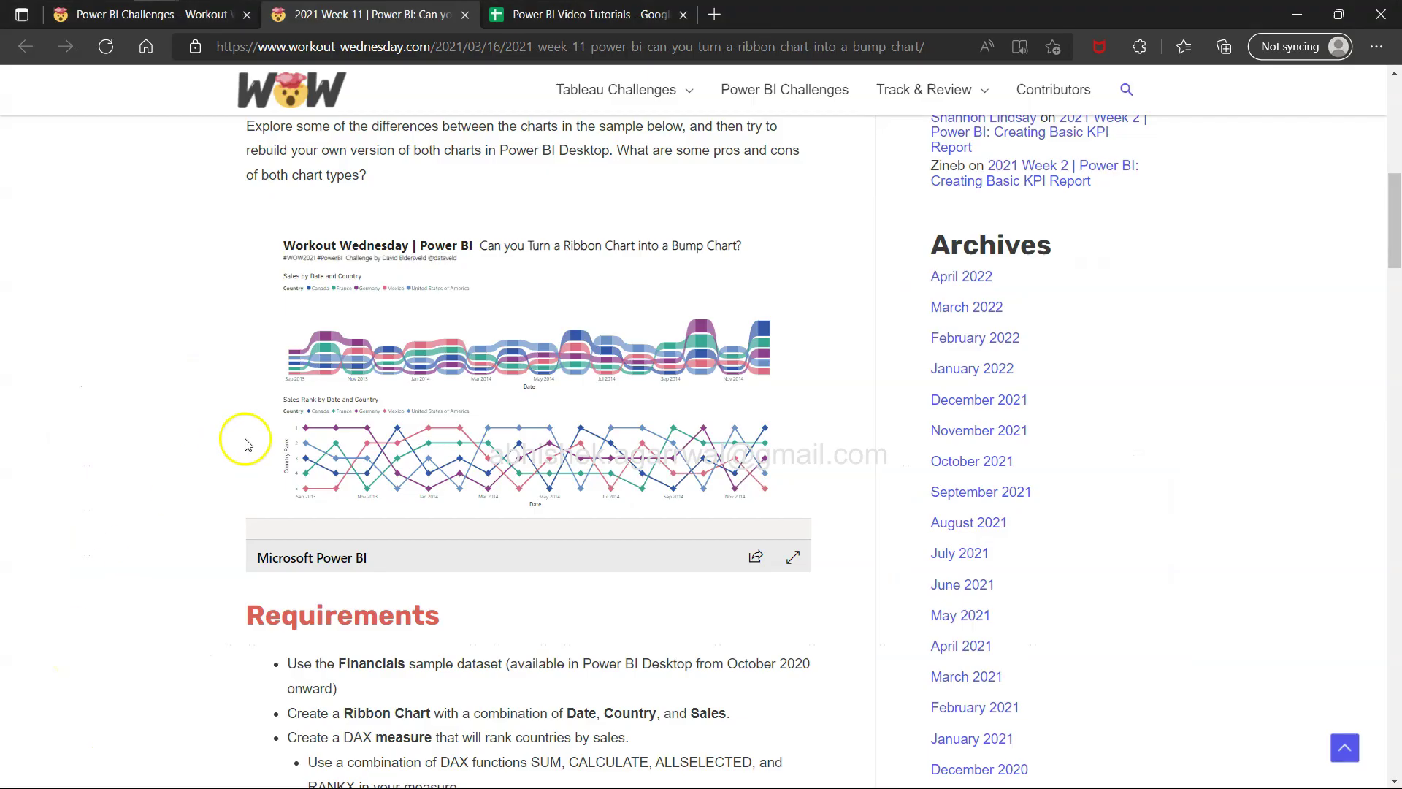
{"action": "left_click", "coordinate": [794, 559]}
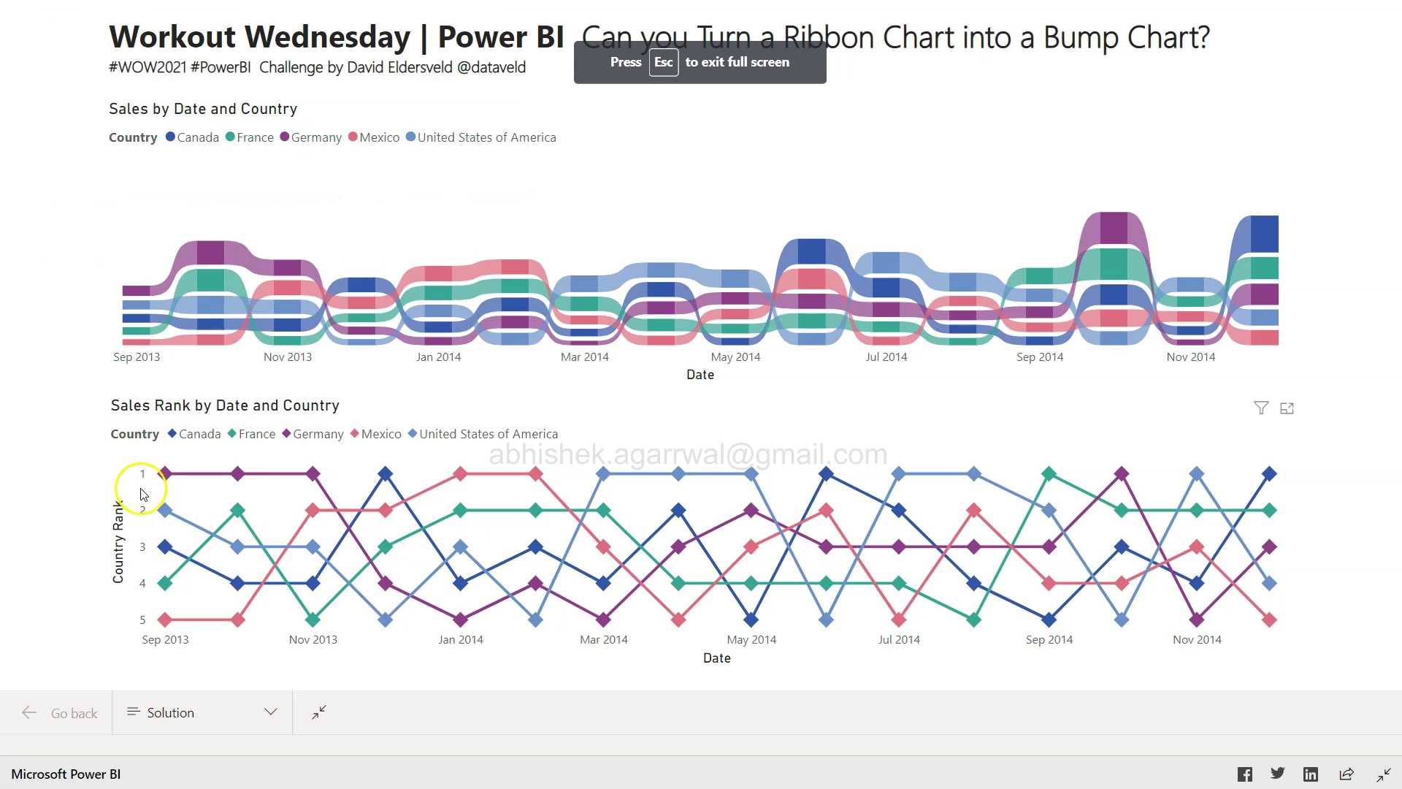
{"action": "key", "text": "Escape"}
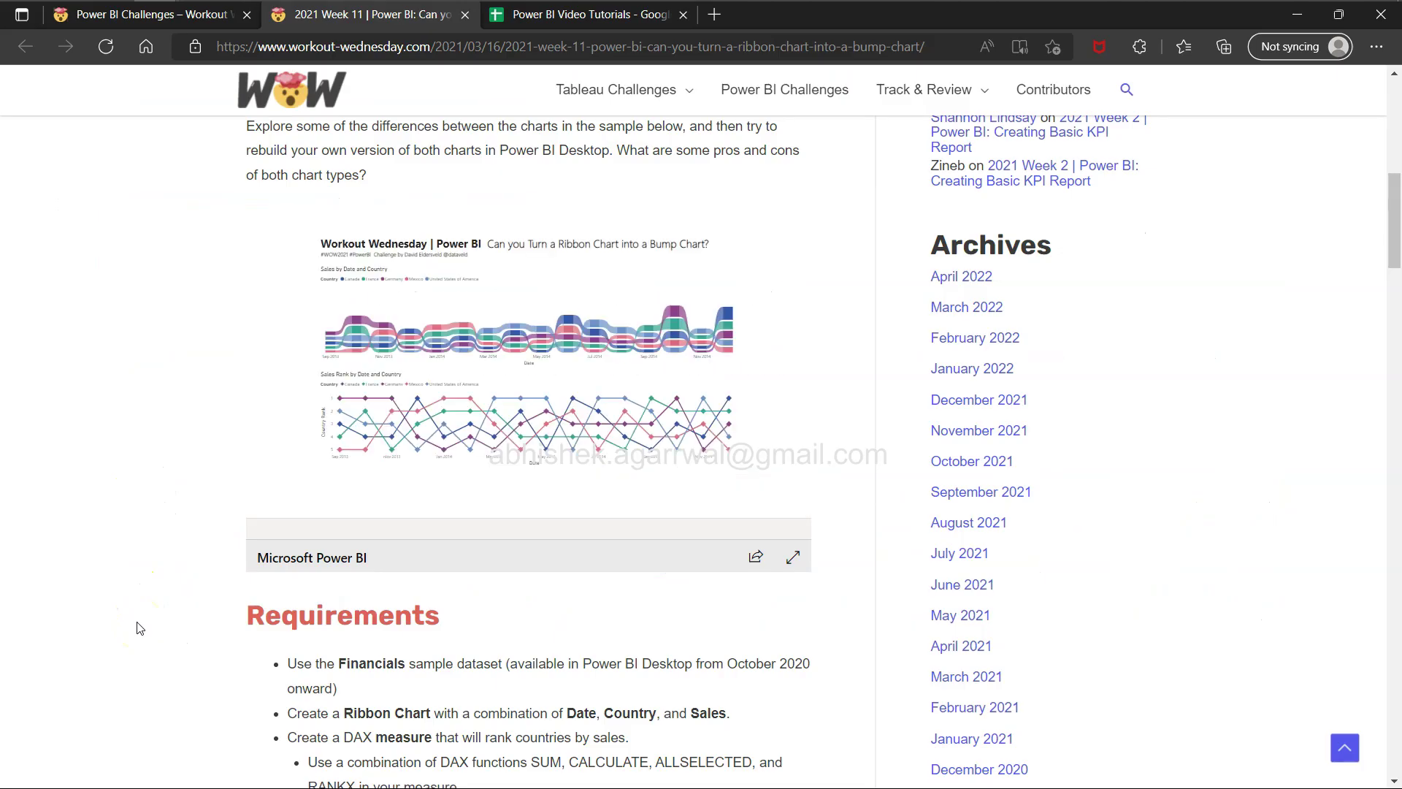
{"action": "scroll", "coordinate": [234, 579], "scroll_direction": "down", "scroll_amount": 6}
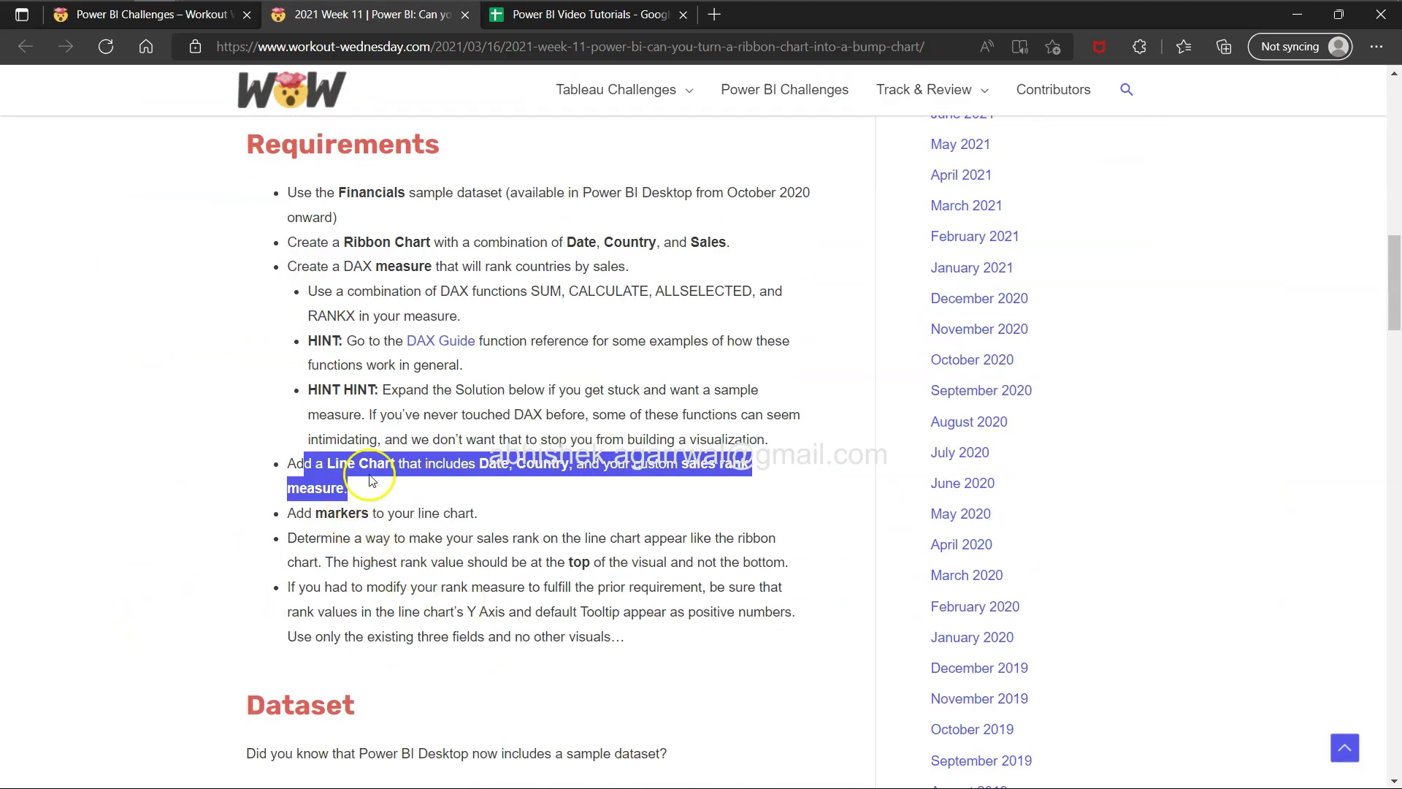
{"action": "left_click", "coordinate": [298, 535]}
{"action": "left_click_drag", "start_coordinate": [298, 535], "coordinate": [527, 539]}
{"action": "left_click_drag", "start_coordinate": [314, 513], "coordinate": [438, 520]}
{"action": "left_click", "coordinate": [398, 555]}
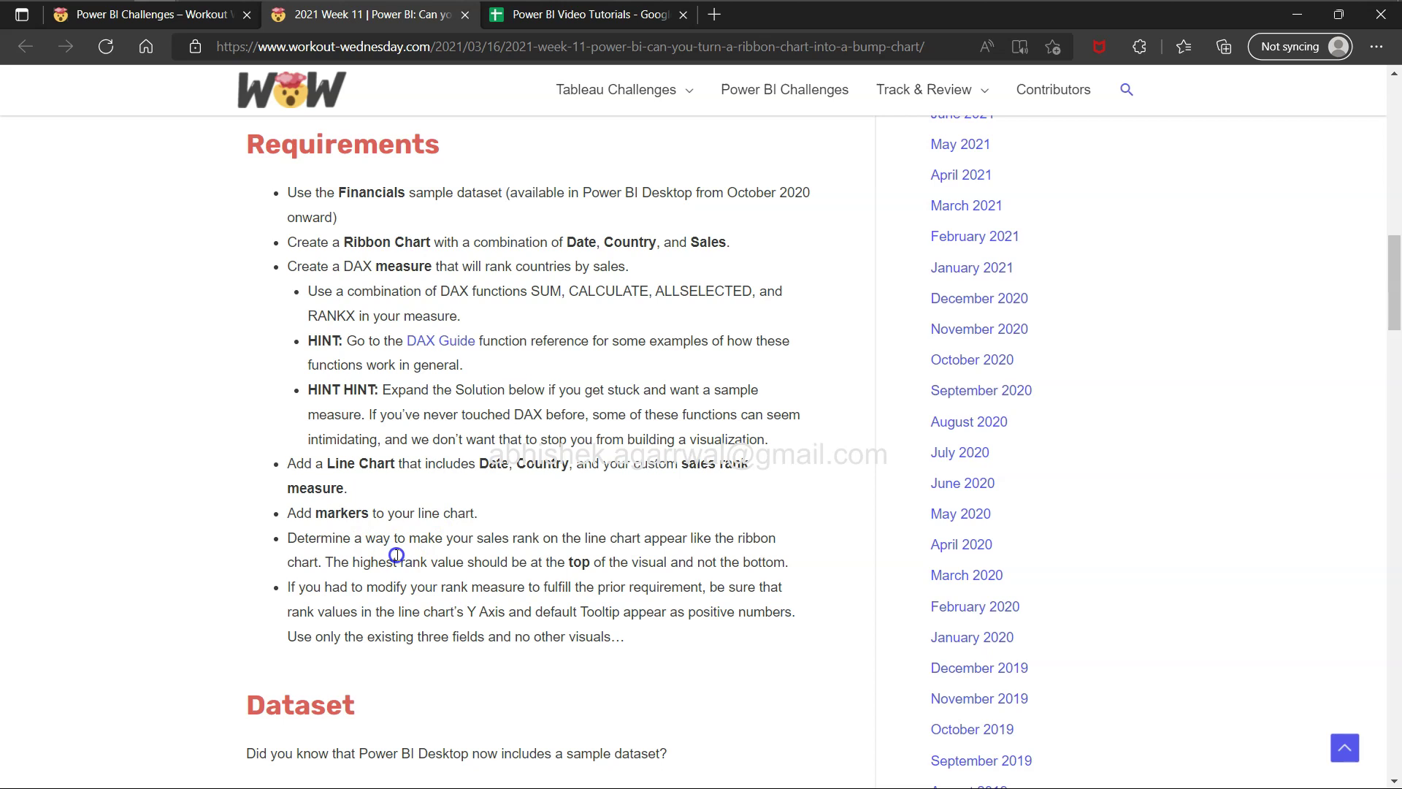
{"action": "left_click", "coordinate": [291, 538]}
{"action": "left_click_drag", "start_coordinate": [291, 538], "coordinate": [677, 565]}
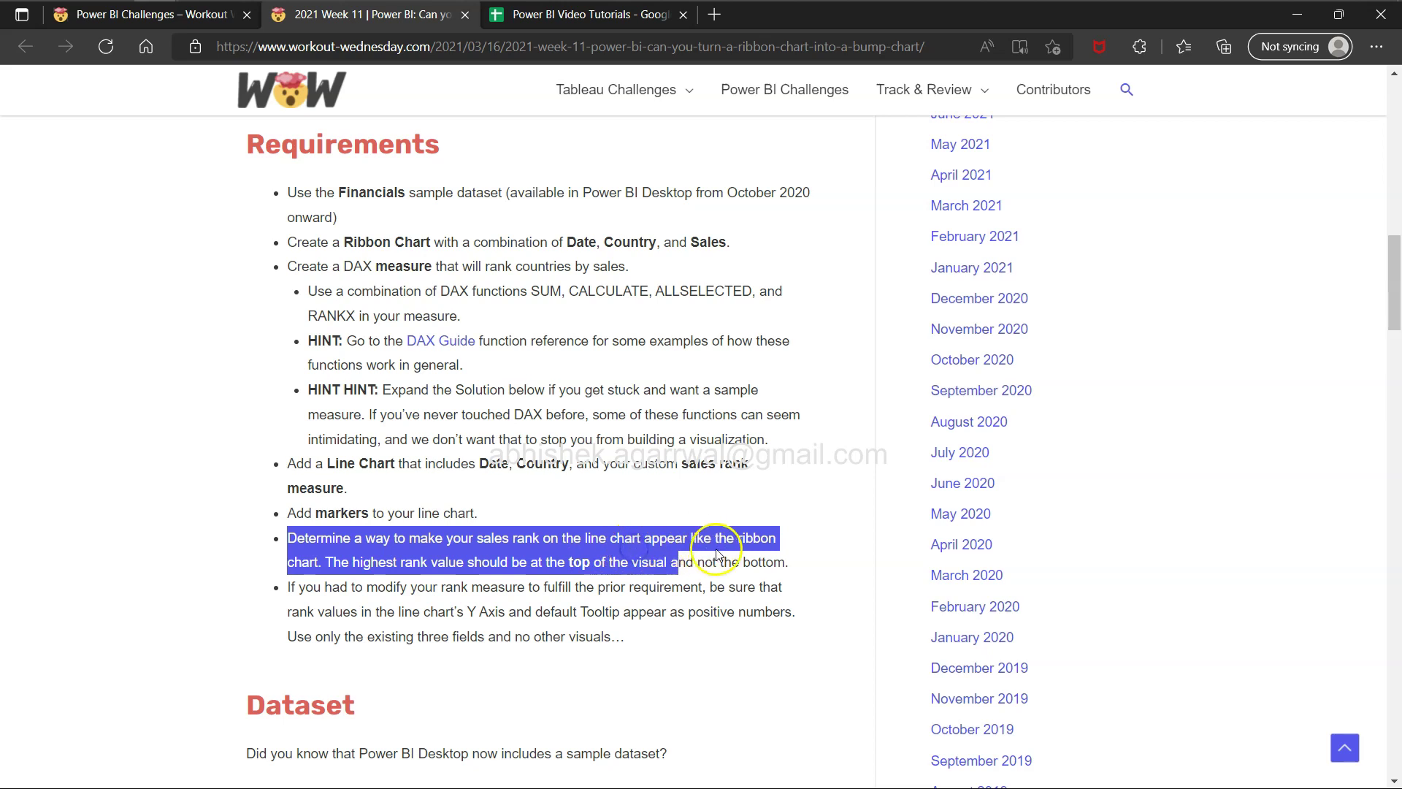
{"action": "left_click", "coordinate": [395, 569]}
{"action": "left_click_drag", "start_coordinate": [384, 563], "coordinate": [712, 575]}
{"action": "key", "text": "alt+Tab"}
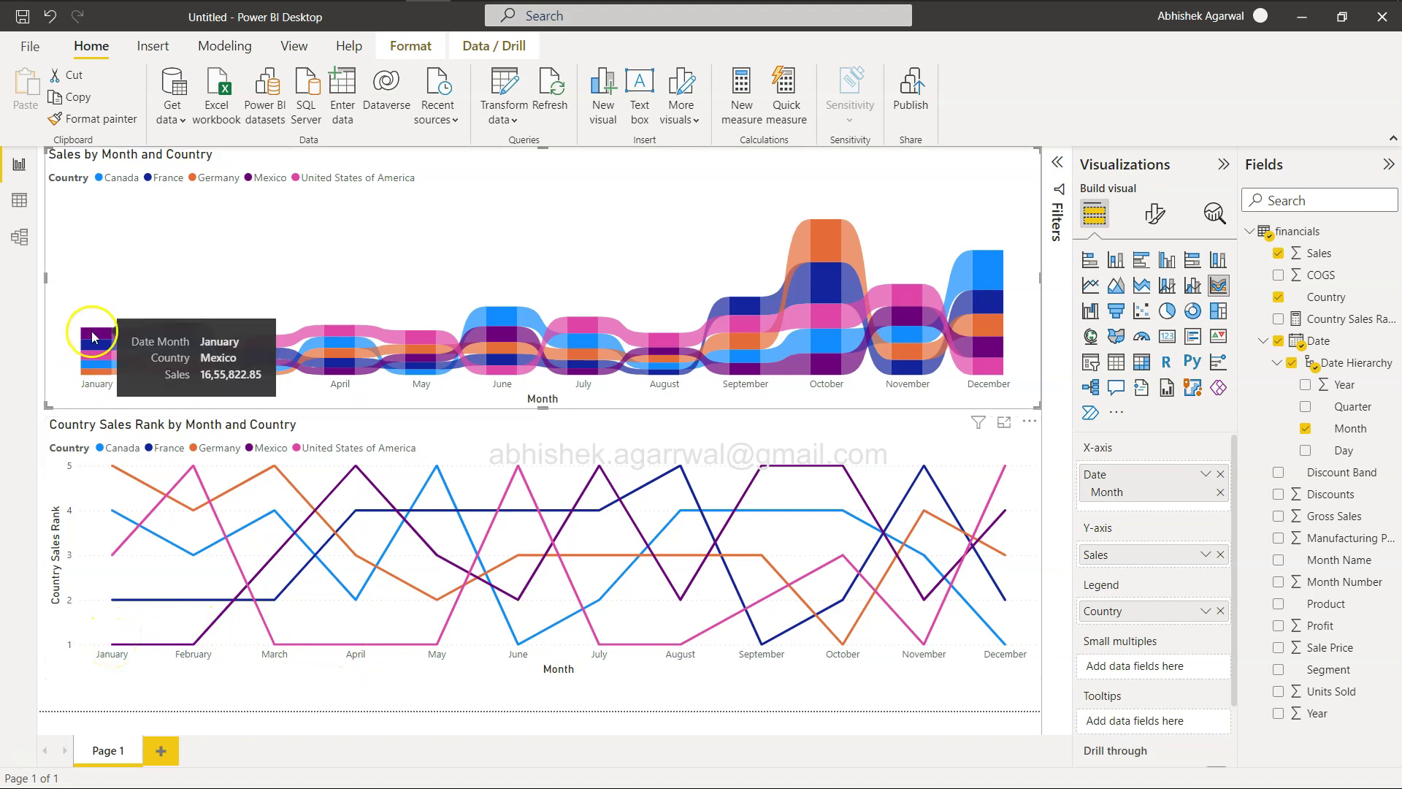
Turn on Invert range for the rank chart's Y-axis so rank 1 sits at the top
{"action": "left_click", "coordinate": [1161, 222]}
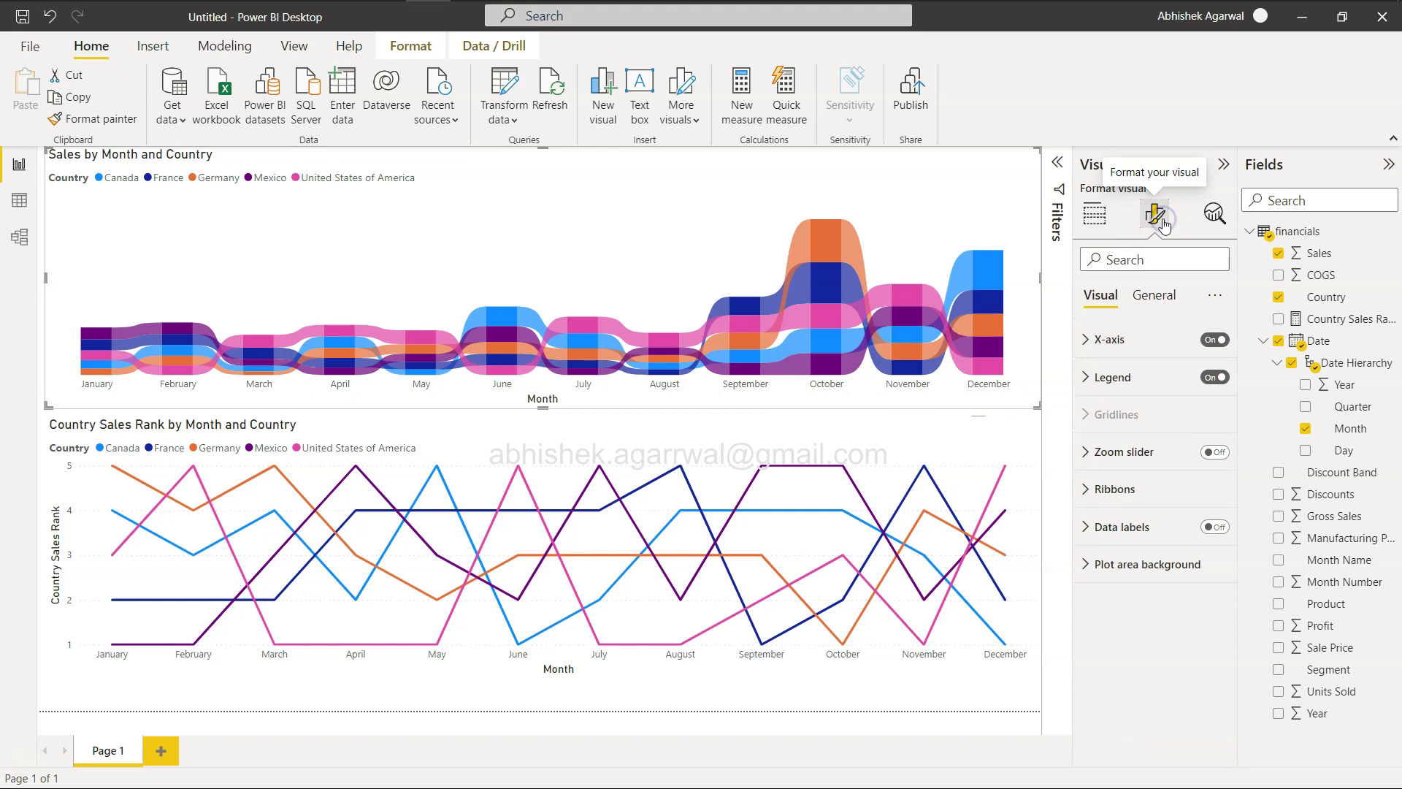
{"action": "left_click", "coordinate": [1026, 467]}
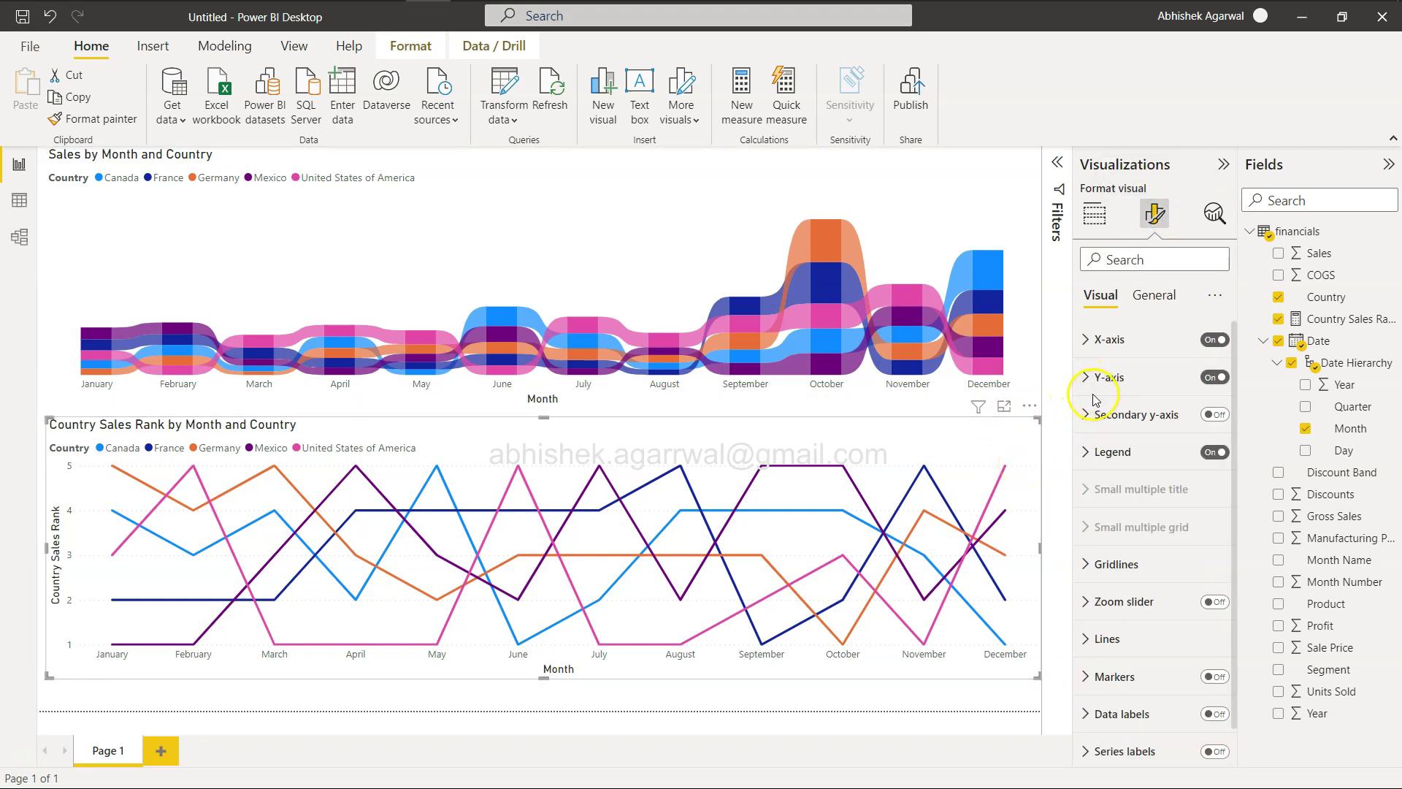
{"action": "left_click", "coordinate": [1088, 379]}
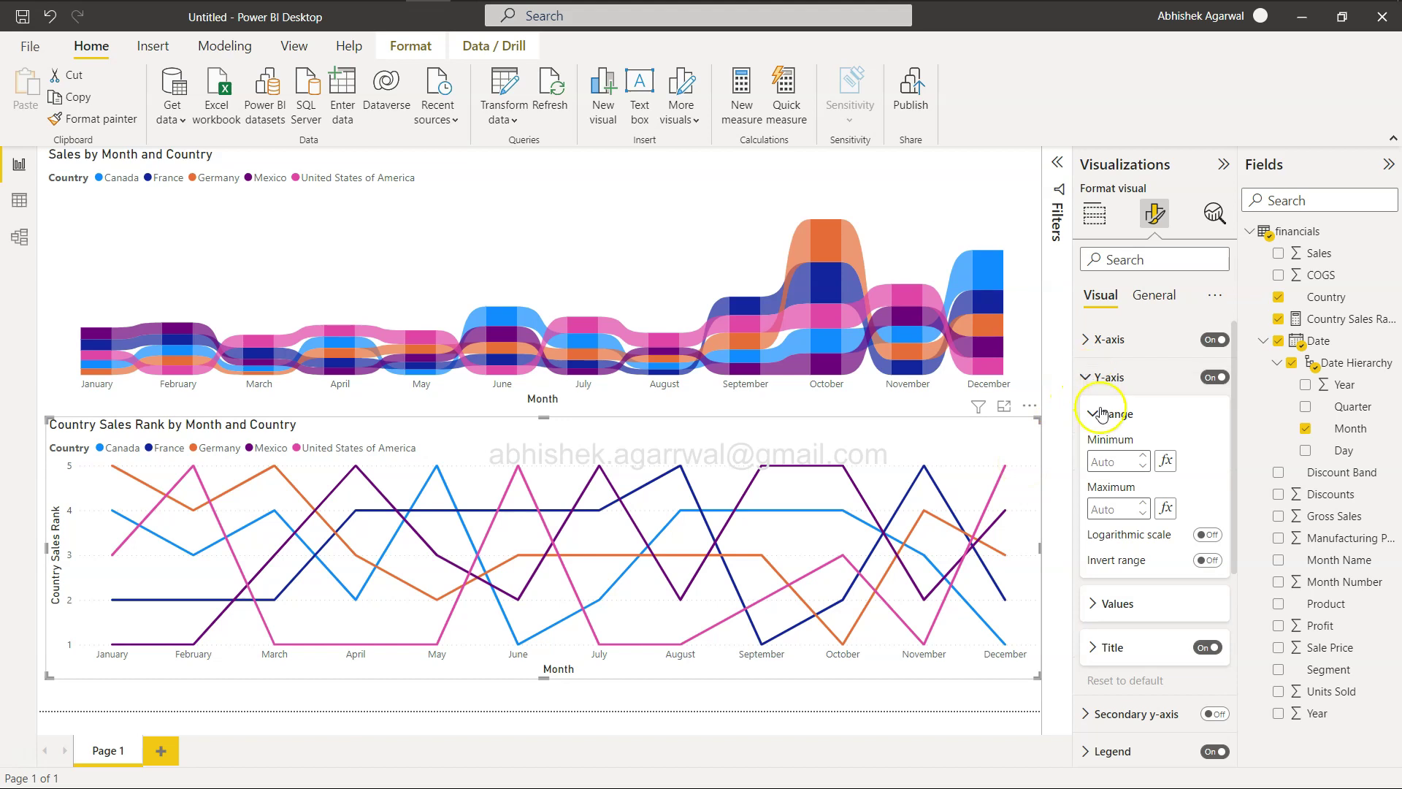
{"action": "left_click", "coordinate": [1209, 561]}
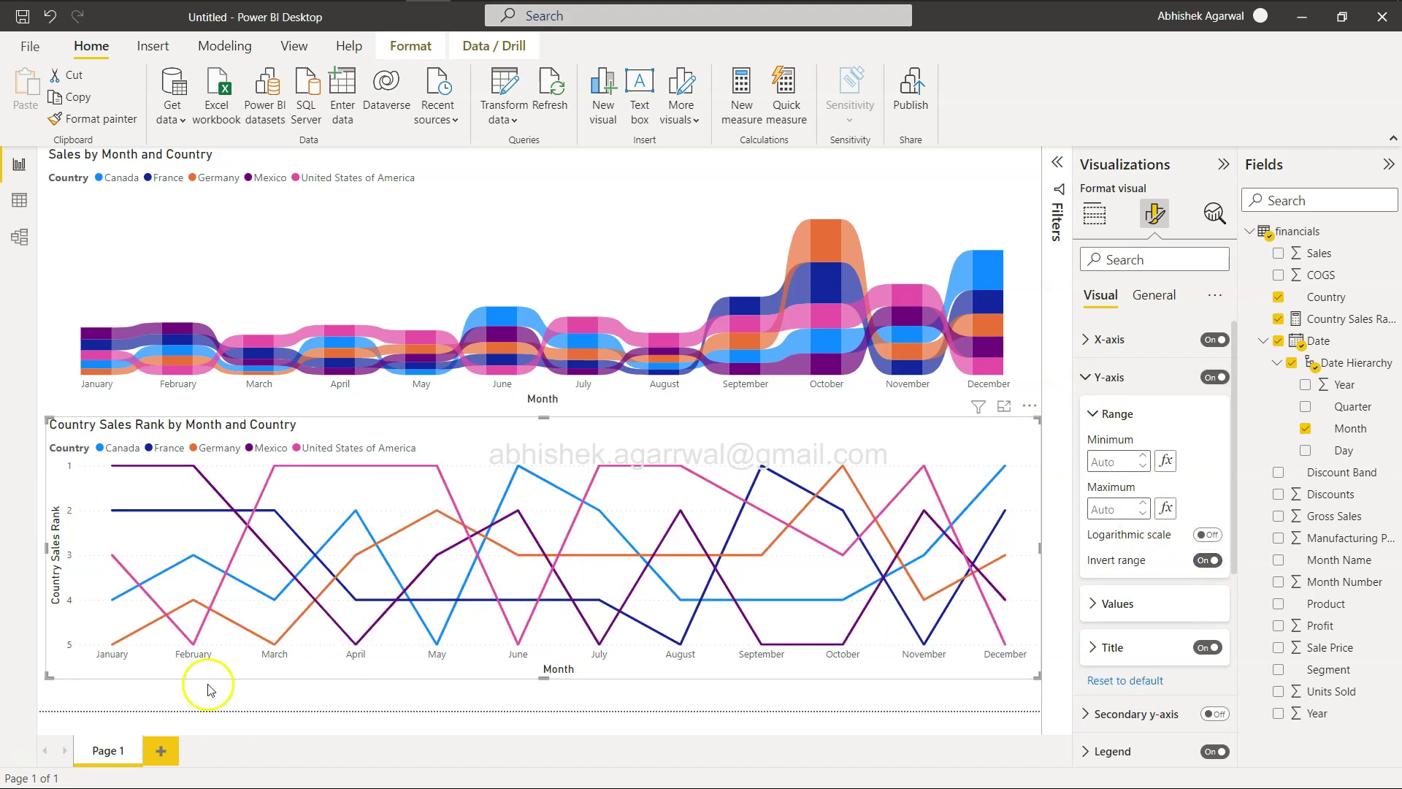
{"action": "left_click", "coordinate": [73, 475]}
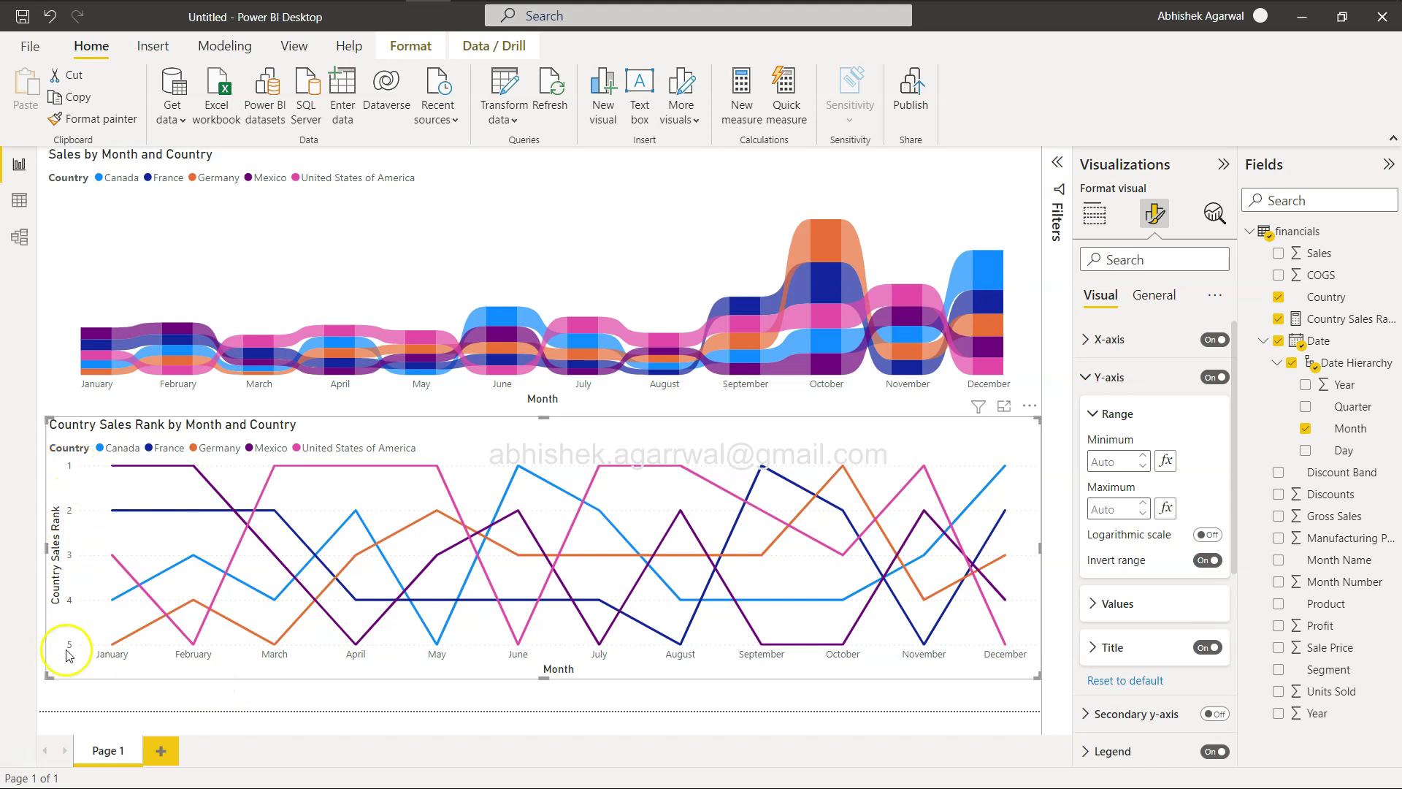
Check the add-markers requirement on the challenge page, then collapse the Y-axis formatting options
{"action": "mouse_move", "coordinate": [129, 475]}
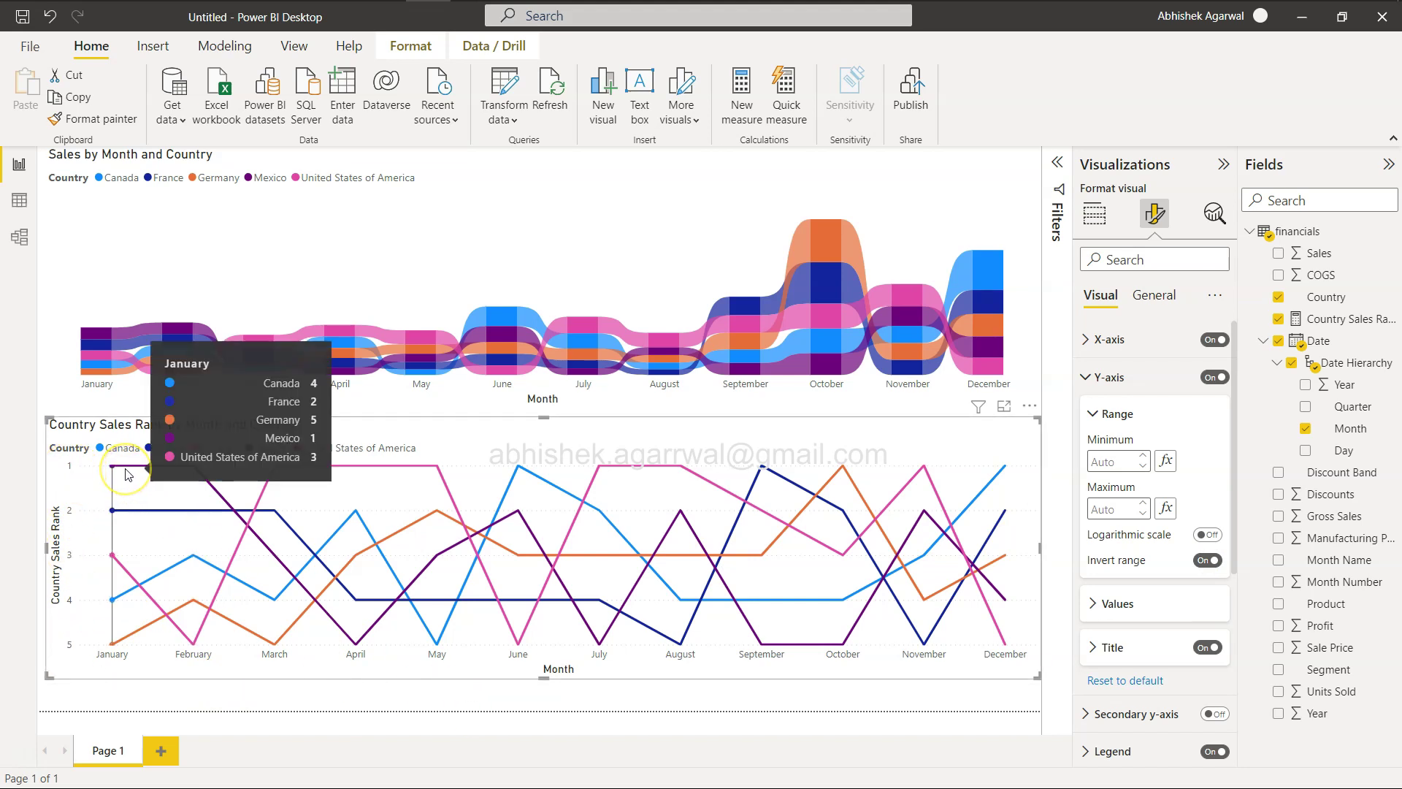
{"action": "key", "text": "alt+Tab"}
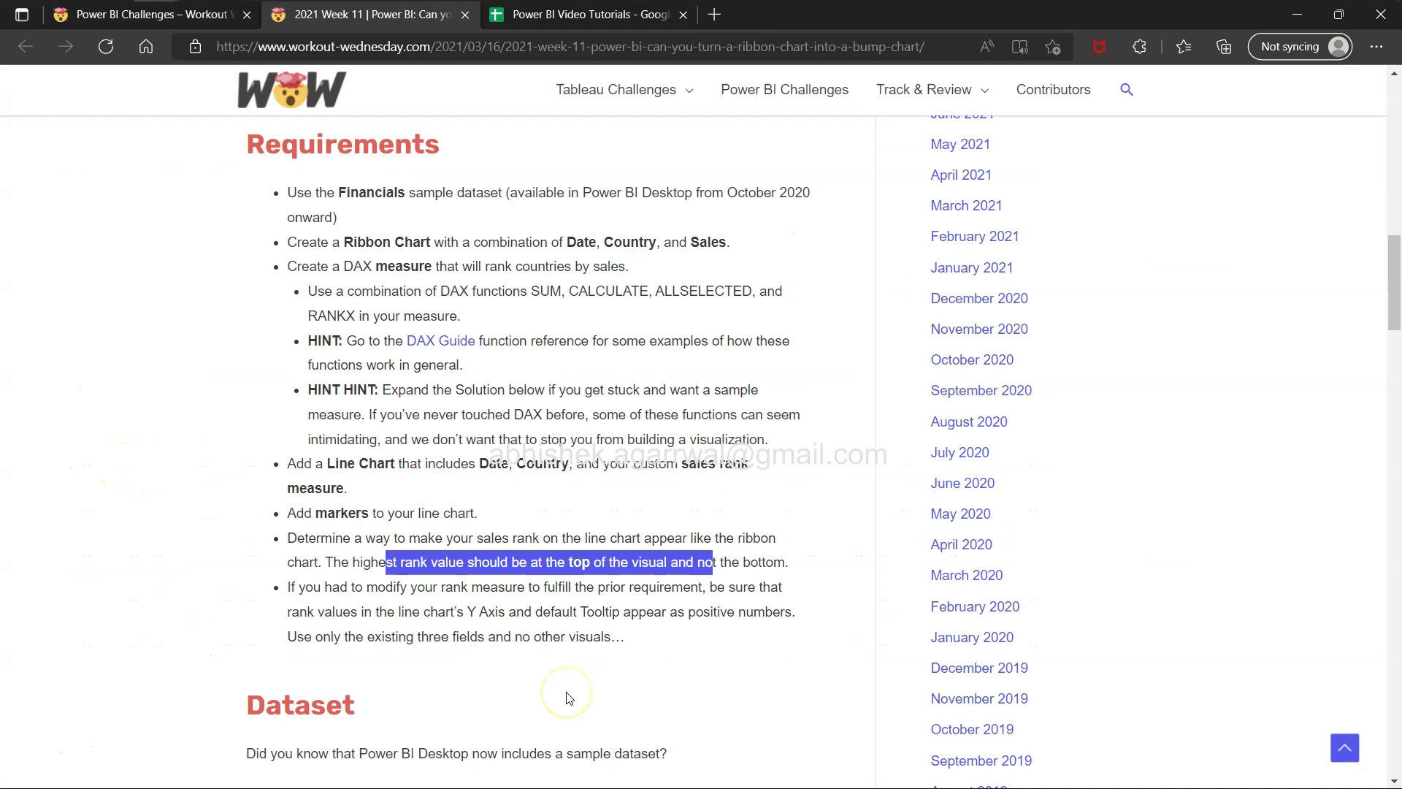
{"action": "left_click", "coordinate": [425, 576]}
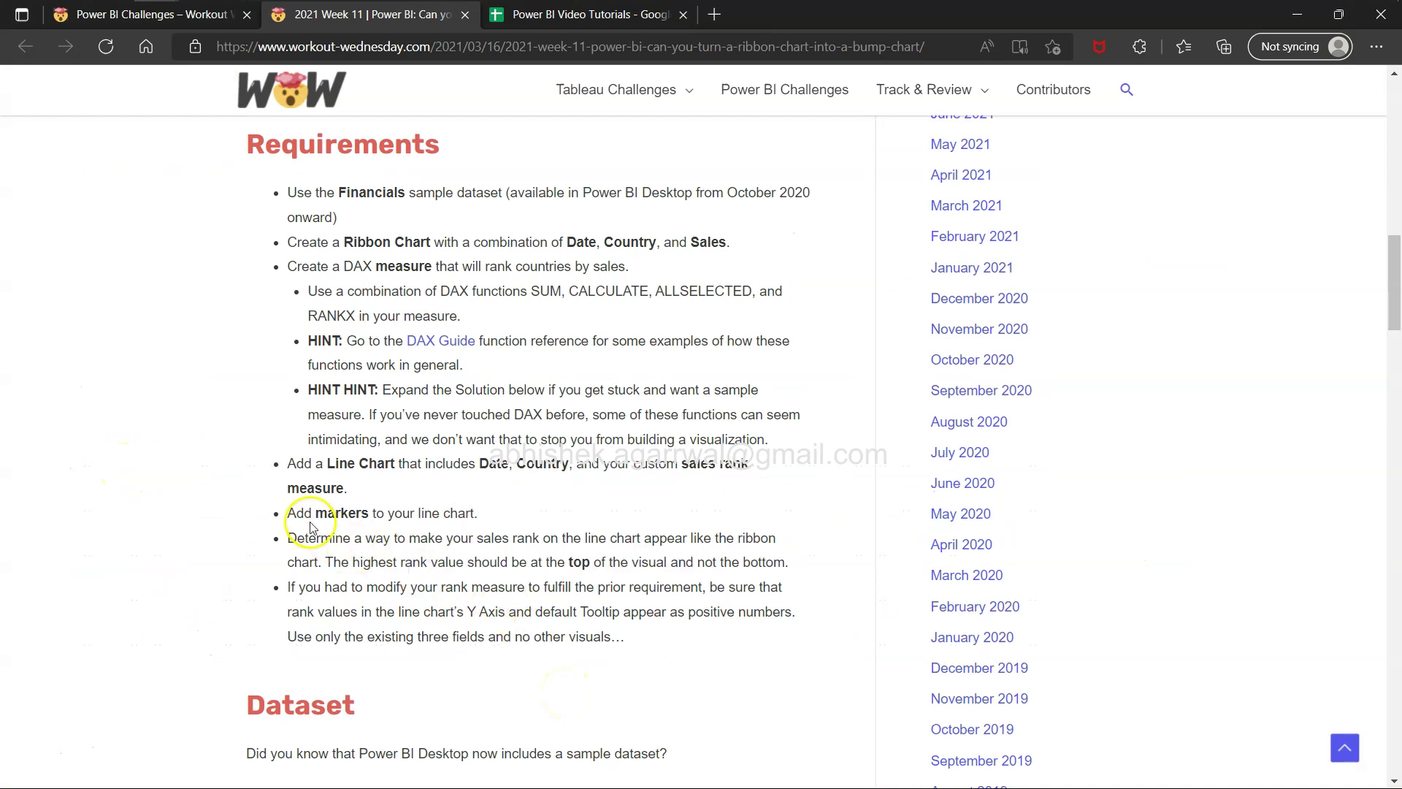
{"action": "left_click_drag", "start_coordinate": [291, 511], "coordinate": [488, 504]}
{"action": "key", "text": "alt+Tab"}
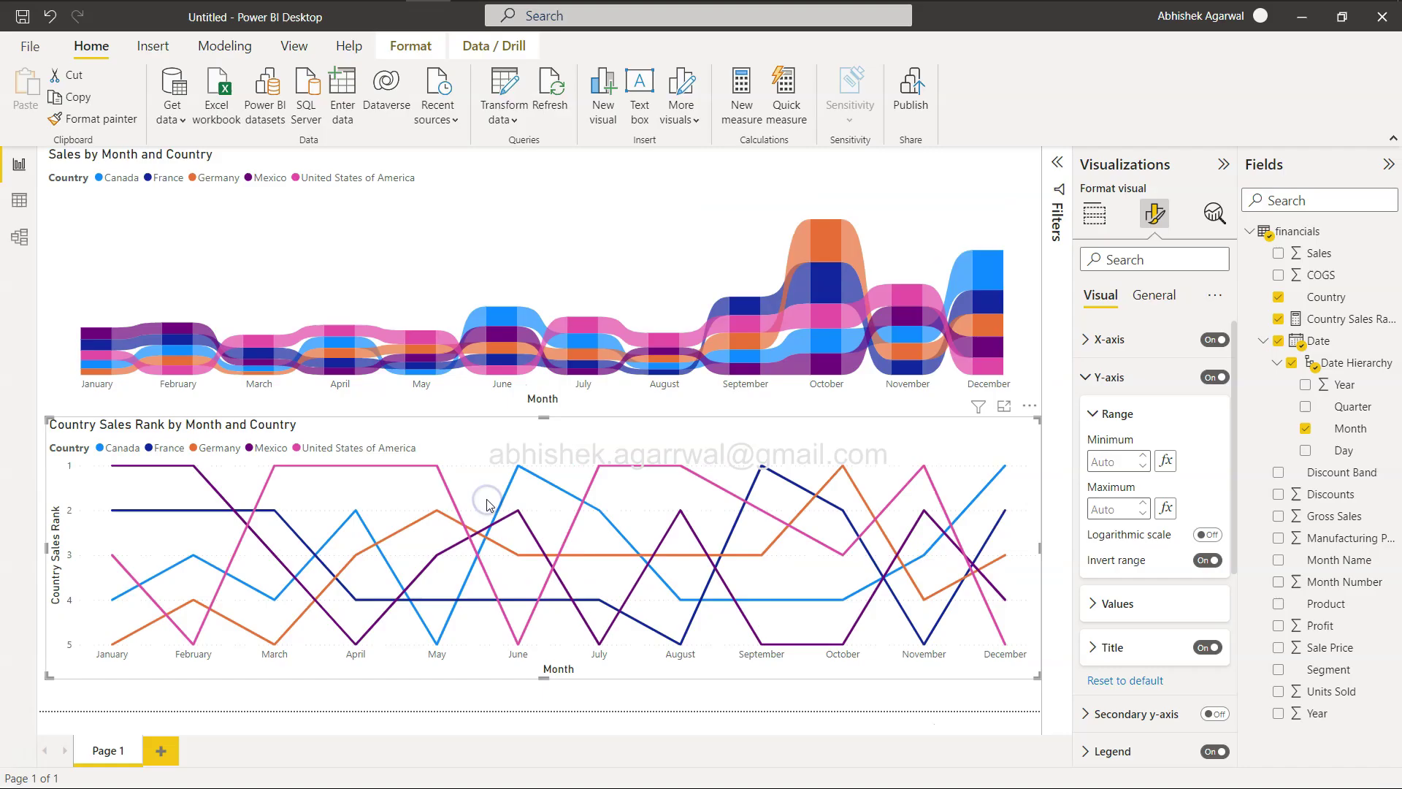
{"action": "left_click", "coordinate": [1088, 377]}
{"action": "scroll", "coordinate": [1116, 531], "scroll_direction": "down", "scroll_amount": 1}
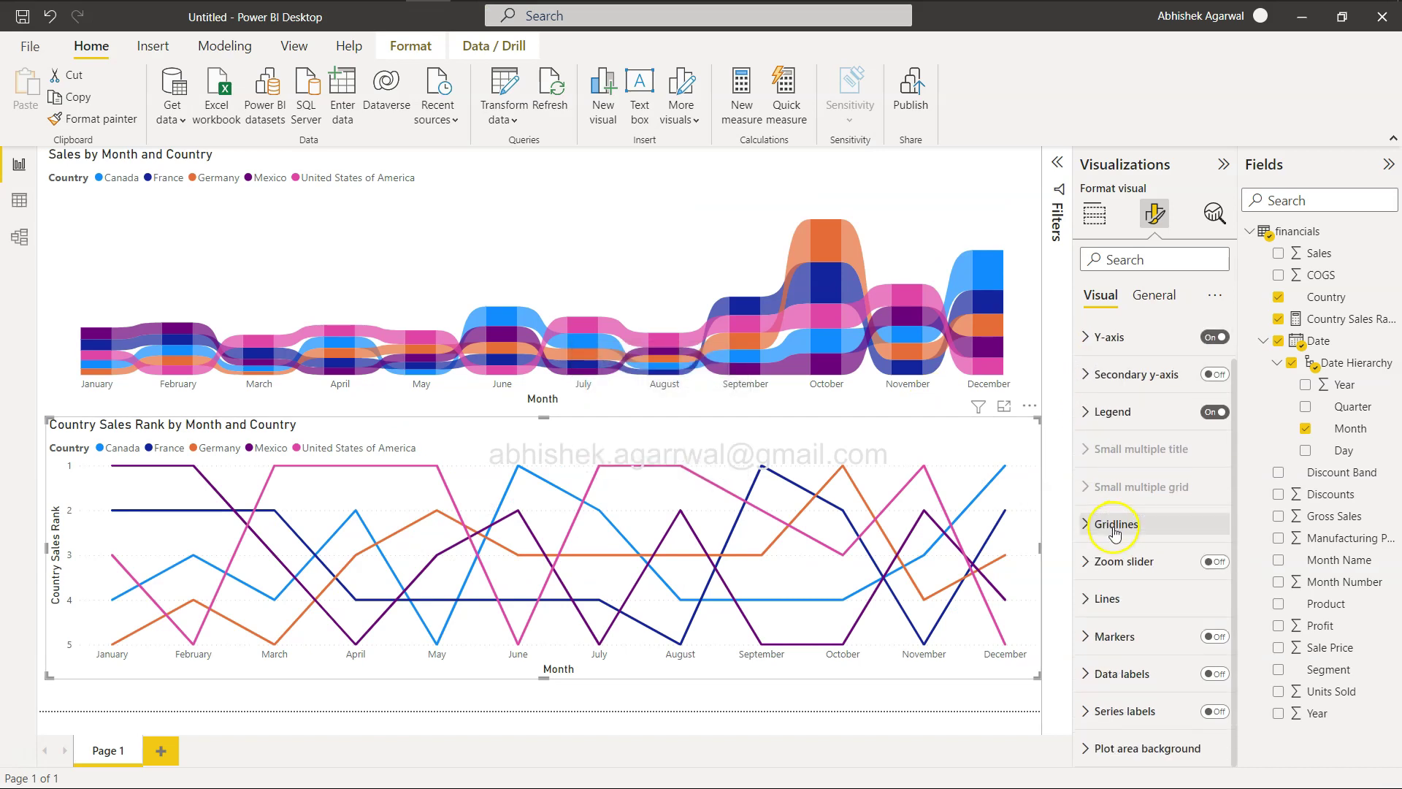
Try the Bevel line join type, then keep the Round join and Solid line style
{"action": "left_click", "coordinate": [1099, 600]}
{"action": "scroll", "coordinate": [1103, 592], "scroll_direction": "down", "scroll_amount": 6}
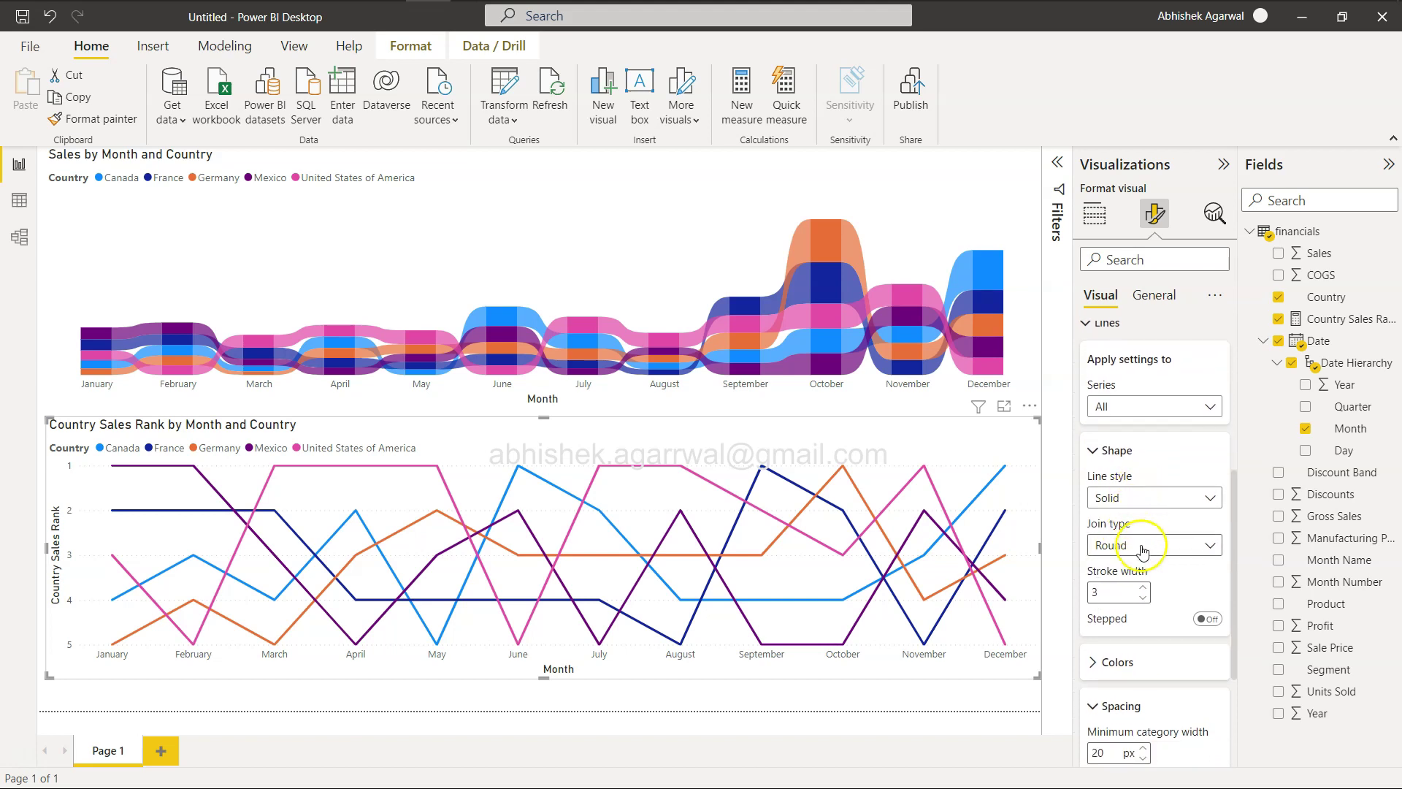
{"action": "left_click", "coordinate": [1143, 546]}
{"action": "left_click", "coordinate": [1143, 548]}
{"action": "left_click", "coordinate": [1143, 548]}
{"action": "left_click", "coordinate": [1144, 549]}
{"action": "left_click", "coordinate": [1143, 545]}
{"action": "left_click", "coordinate": [1144, 608]}
{"action": "left_click", "coordinate": [1144, 545]}
{"action": "left_click", "coordinate": [1143, 588]}
{"action": "left_click", "coordinate": [1151, 498]}
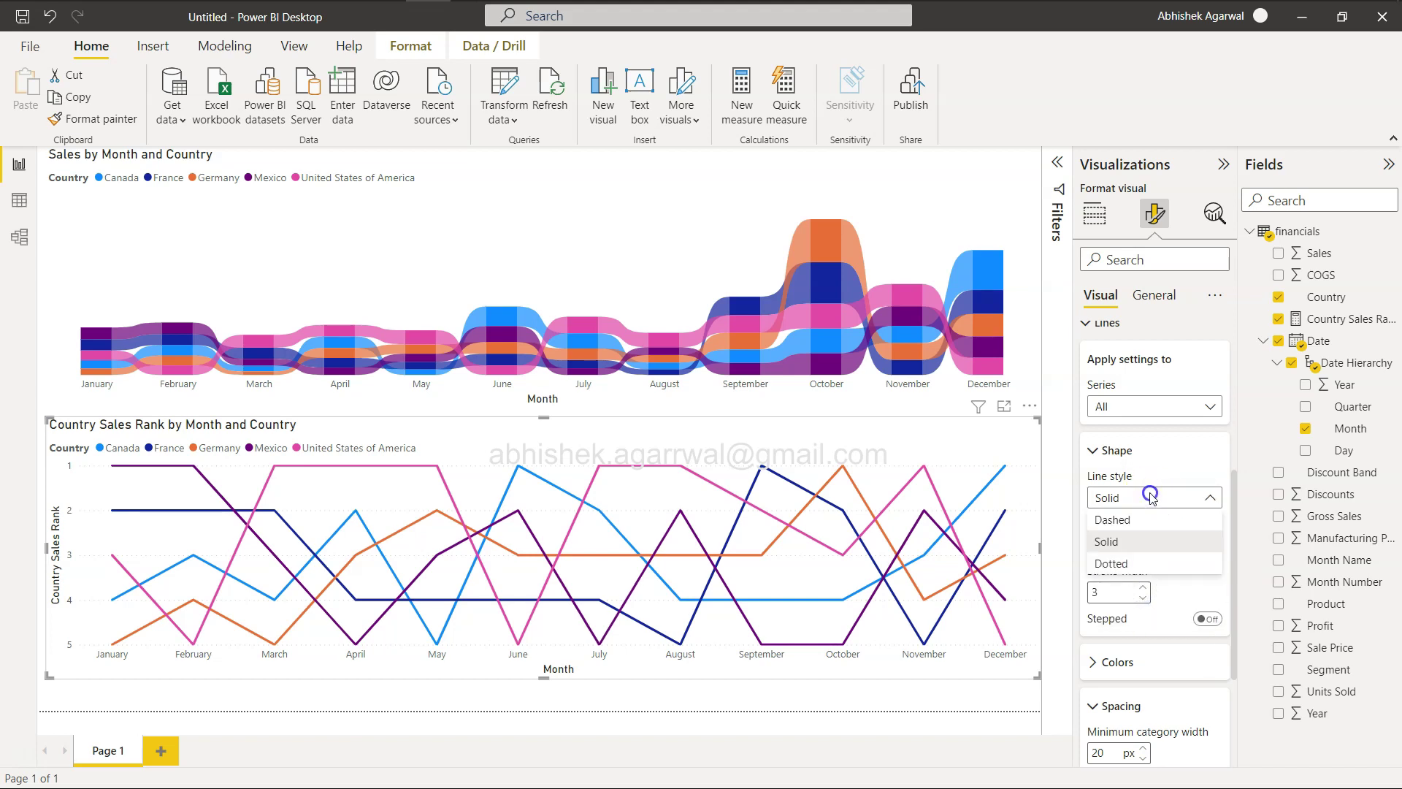
{"action": "left_click", "coordinate": [1156, 615]}
Set the rank chart's line stroke width to 4
{"action": "left_click", "coordinate": [1143, 591]}
{"action": "left_click", "coordinate": [1144, 590]}
{"action": "left_click", "coordinate": [1144, 590]}
{"action": "left_click", "coordinate": [1144, 590]}
{"action": "left_click", "coordinate": [1144, 590]}
{"action": "left_click", "coordinate": [1143, 591]}
{"action": "left_click", "coordinate": [1144, 591]}
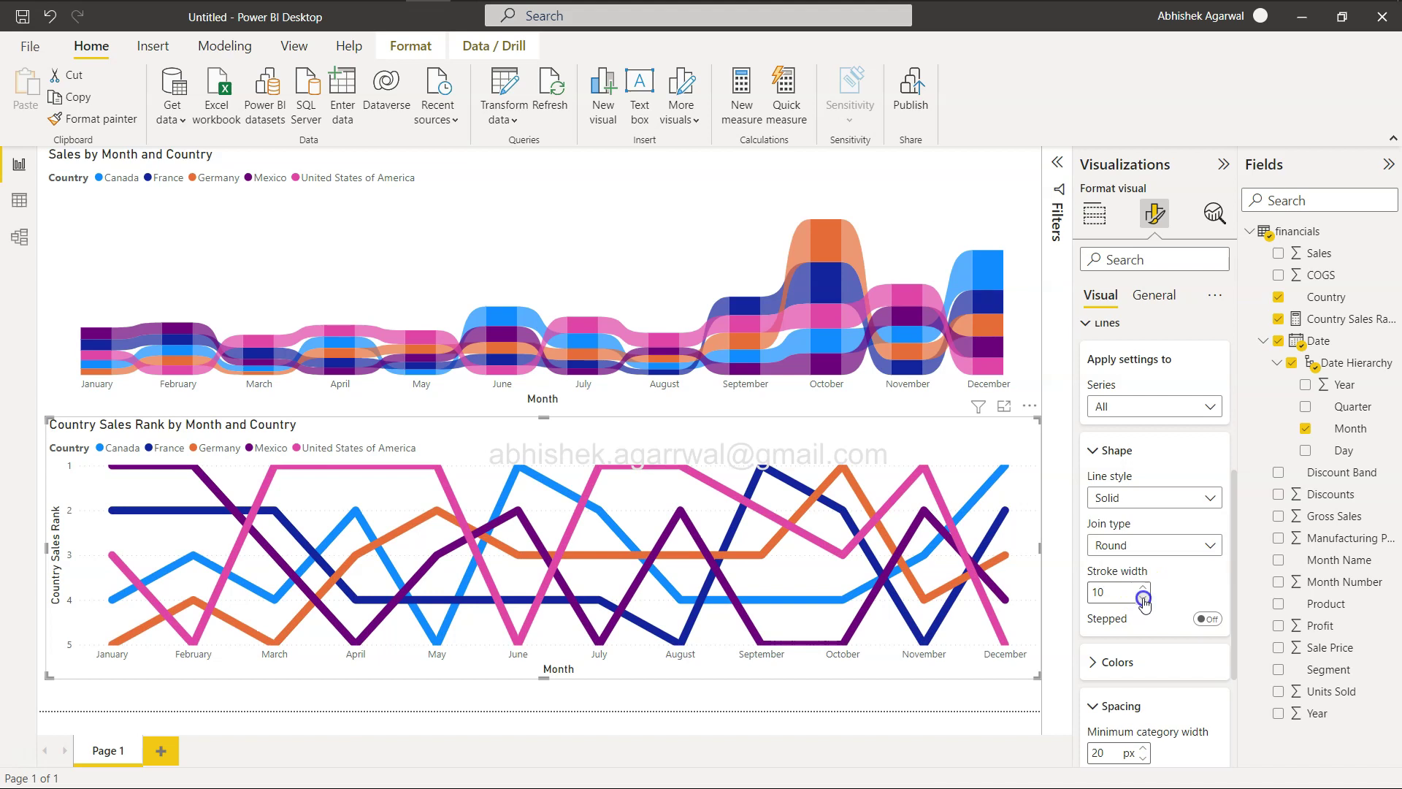
{"action": "left_click", "coordinate": [1144, 598]}
{"action": "left_click", "coordinate": [1144, 598]}
{"action": "left_click", "coordinate": [1143, 597]}
{"action": "left_click", "coordinate": [1143, 597]}
{"action": "left_click", "coordinate": [1144, 598]}
{"action": "left_click", "coordinate": [1144, 598]}
{"action": "scroll", "coordinate": [1168, 625], "scroll_direction": "down", "scroll_amount": 3}
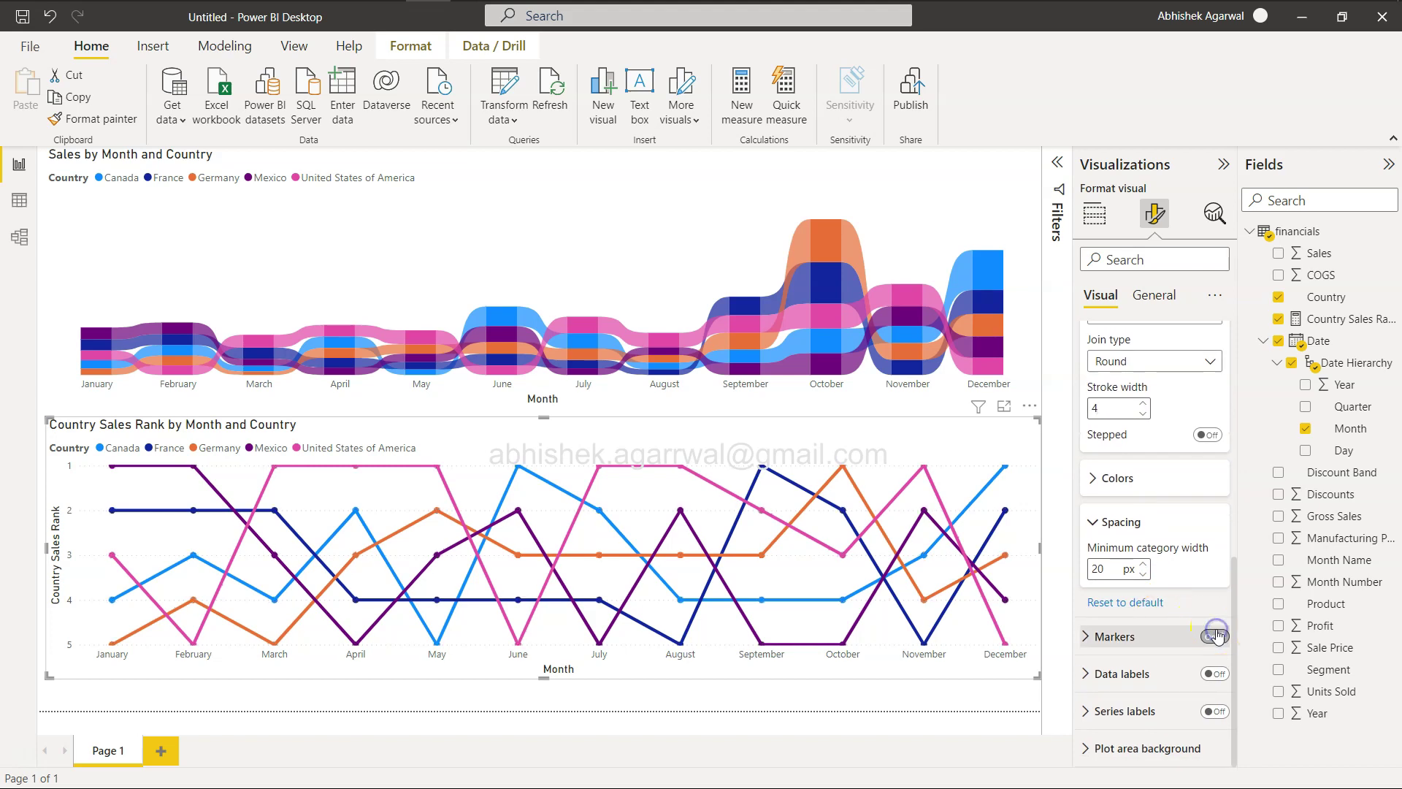
Turn markers on with size 8 and compare against the challenge's sample bump chart
{"action": "left_click", "coordinate": [1126, 642]}
{"action": "left_click", "coordinate": [1084, 646]}
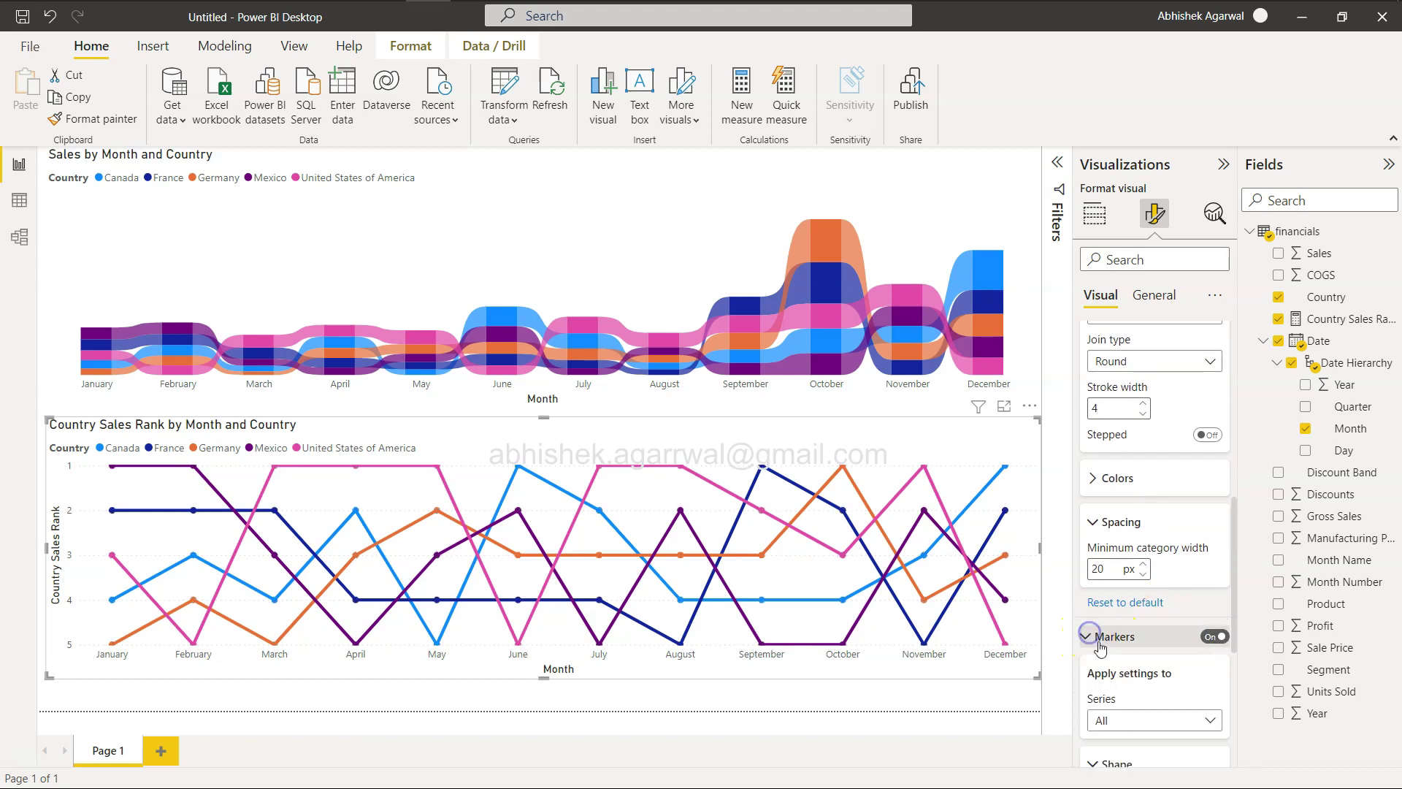
{"action": "scroll", "coordinate": [1161, 713], "scroll_direction": "down", "scroll_amount": 2}
{"action": "scroll", "coordinate": [1150, 680], "scroll_direction": "down", "scroll_amount": 2}
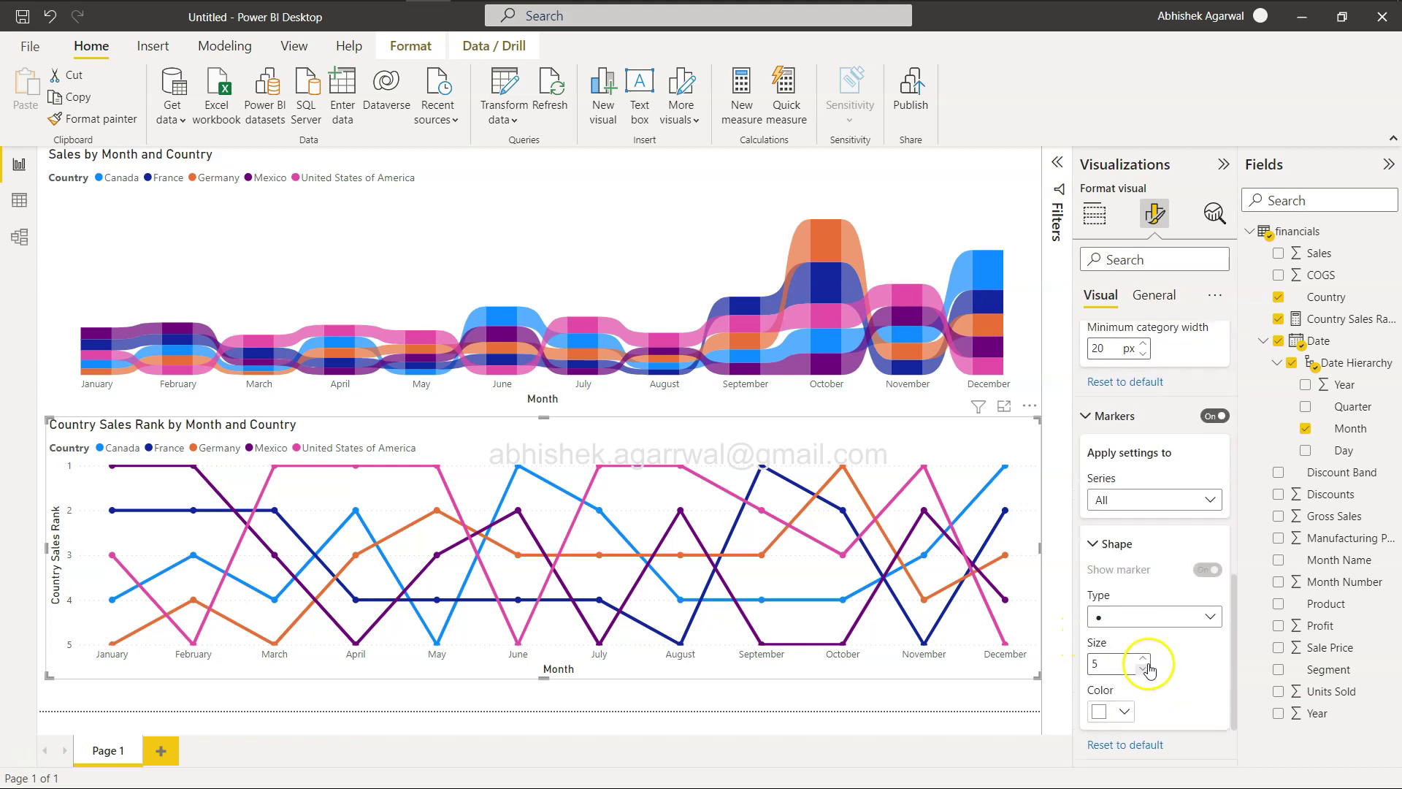
{"action": "left_click", "coordinate": [1145, 655]}
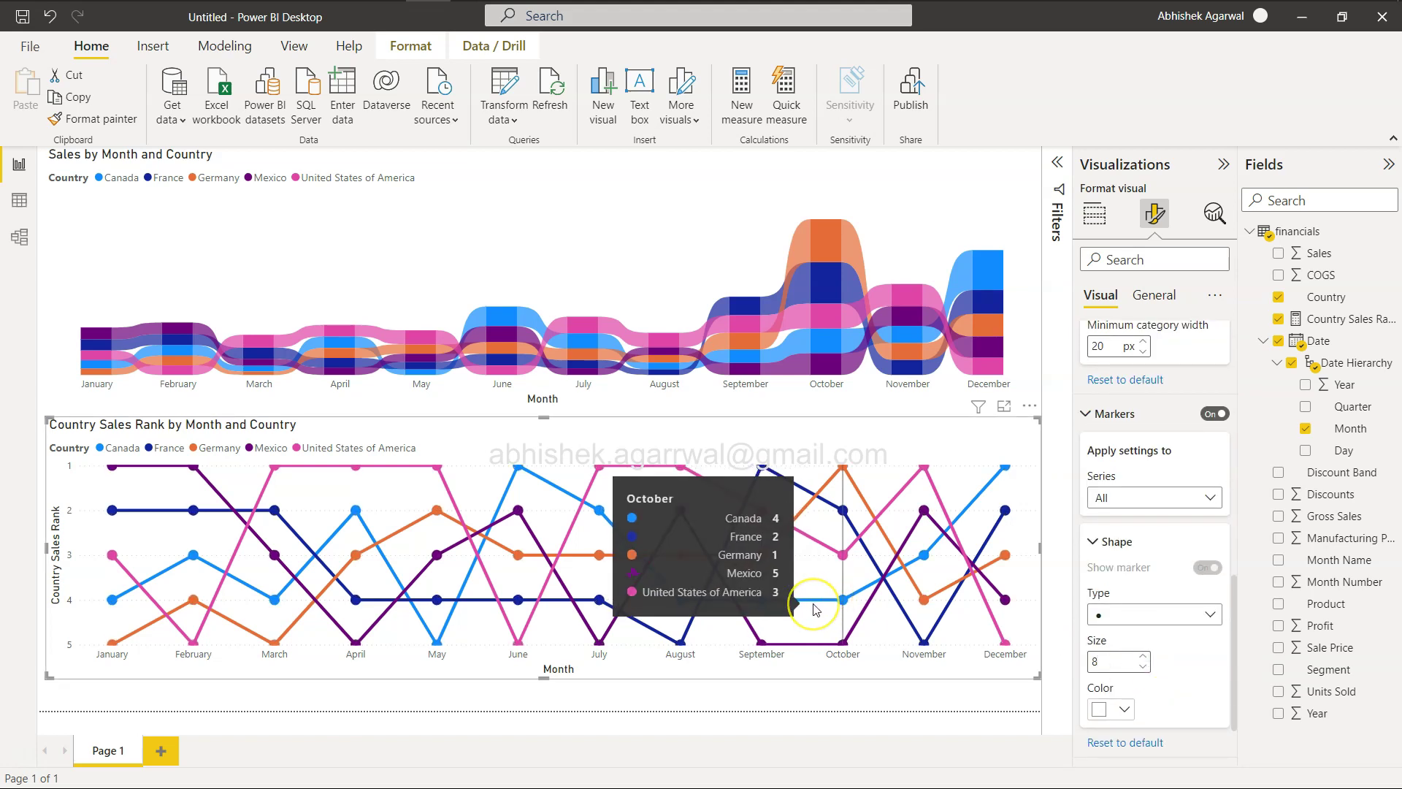
{"action": "key", "text": "alt+Tab"}
{"action": "scroll", "coordinate": [812, 608], "scroll_direction": "up", "scroll_amount": 6}
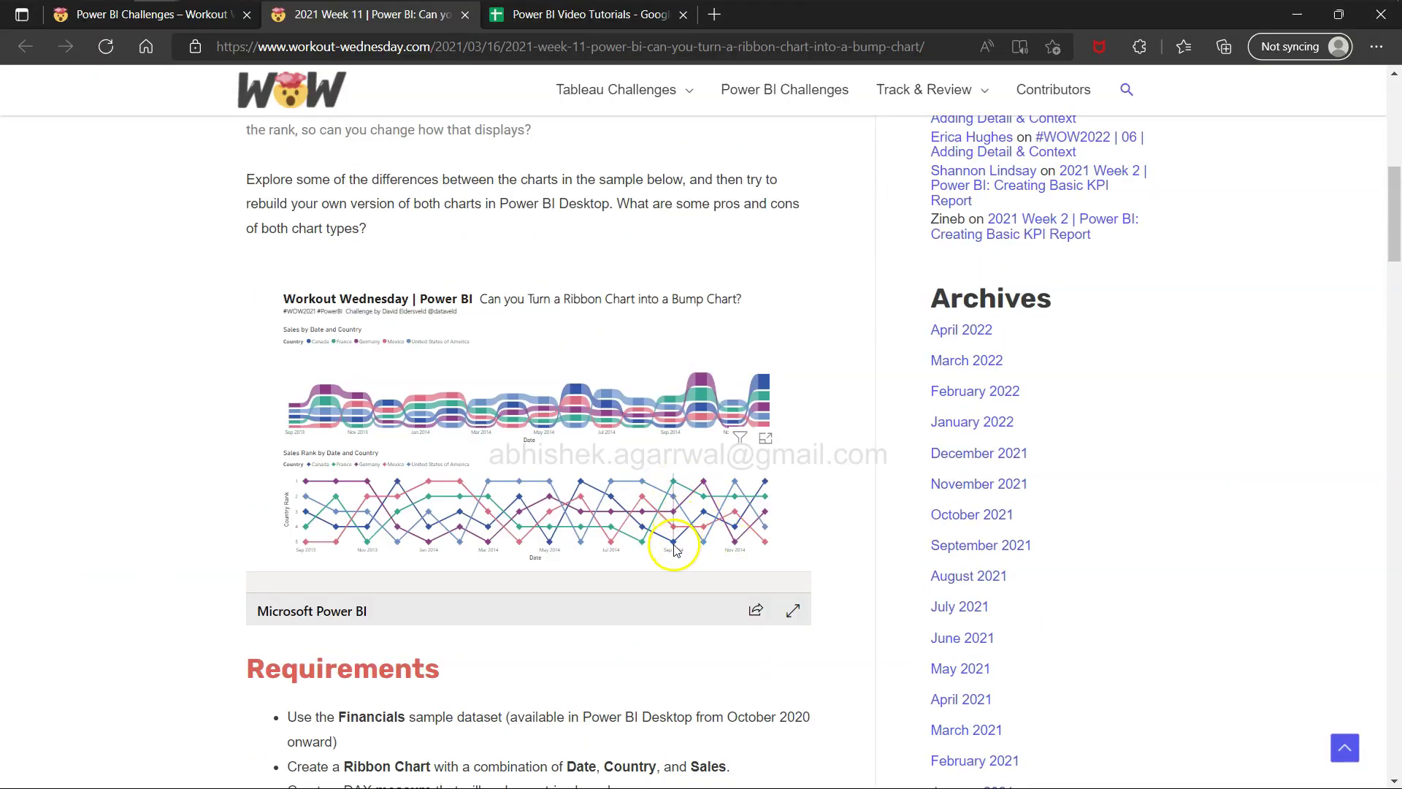
Cross-highlight United States of America, Mexico, Germany and France in both charts, then clear the highlight
{"action": "key", "text": "alt+Tab"}
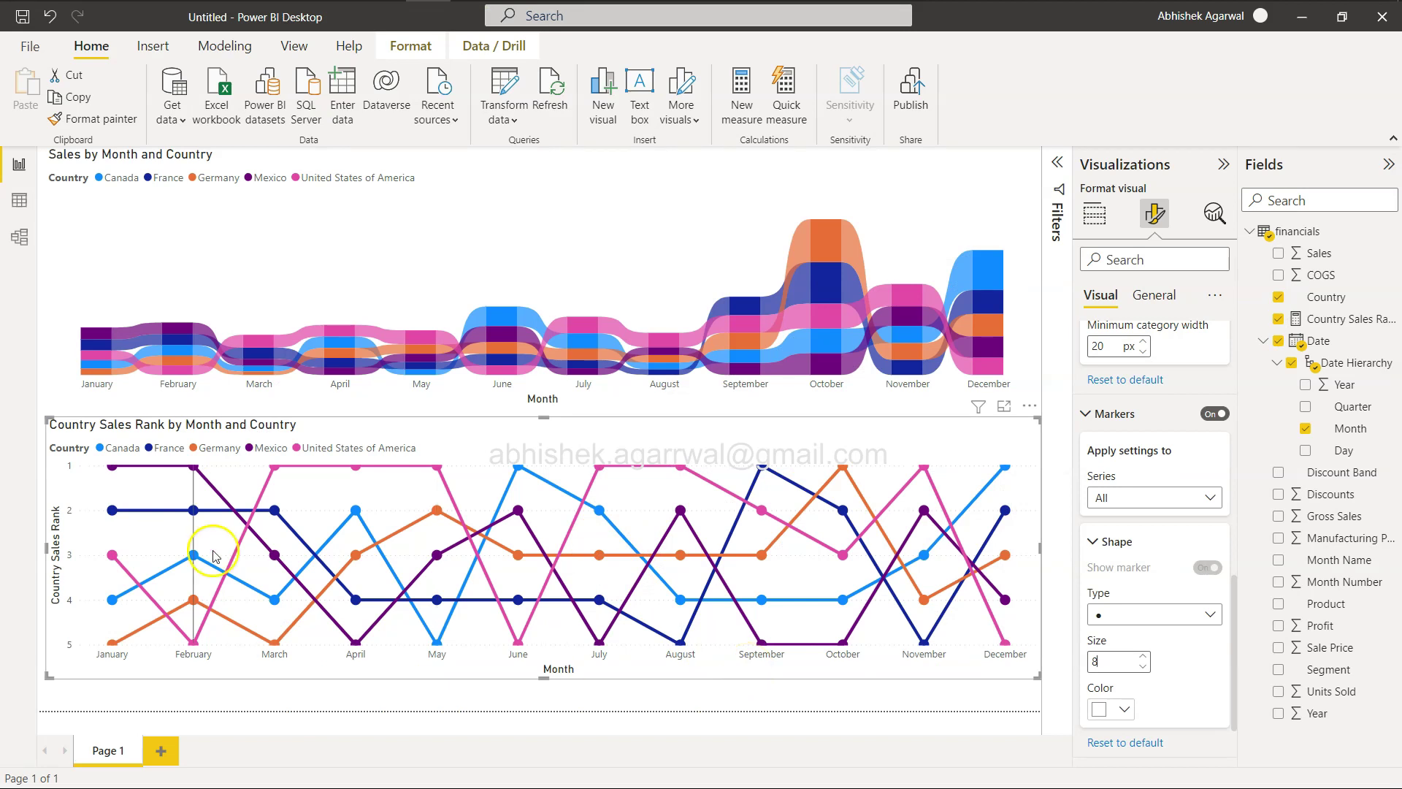
{"action": "left_click", "coordinate": [298, 448]}
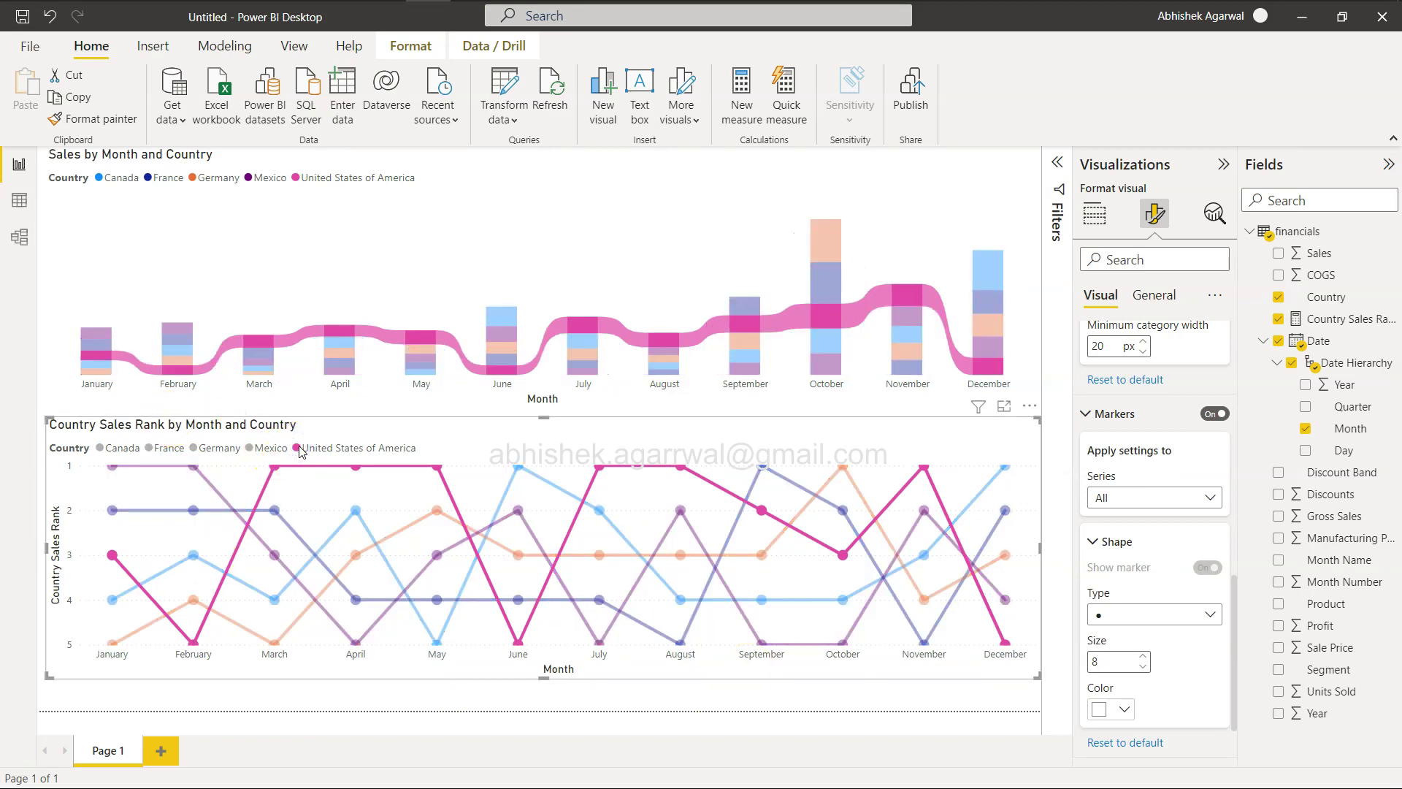
{"action": "left_click", "coordinate": [275, 453]}
{"action": "left_click", "coordinate": [198, 448]}
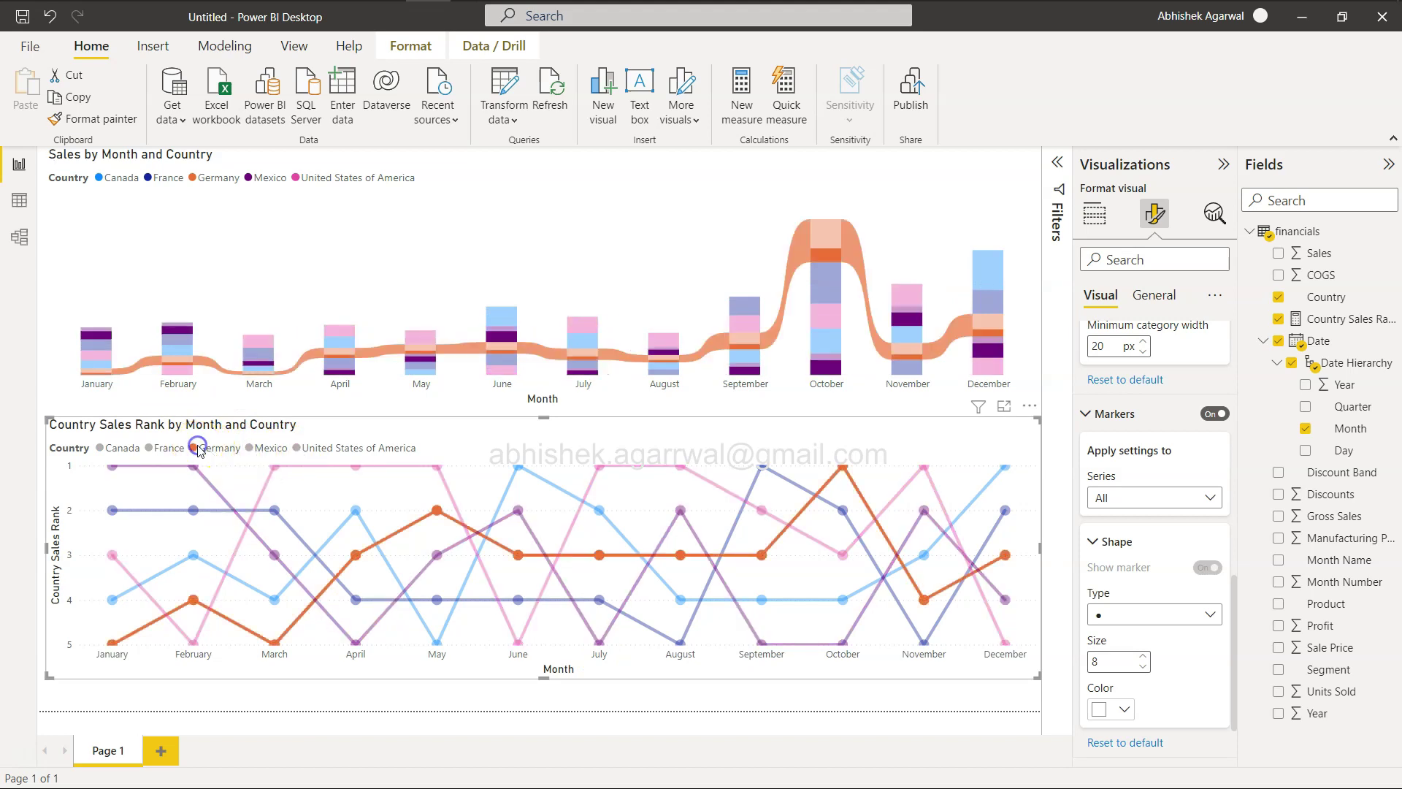
{"action": "left_click", "coordinate": [150, 448]}
{"action": "left_click", "coordinate": [150, 448]}
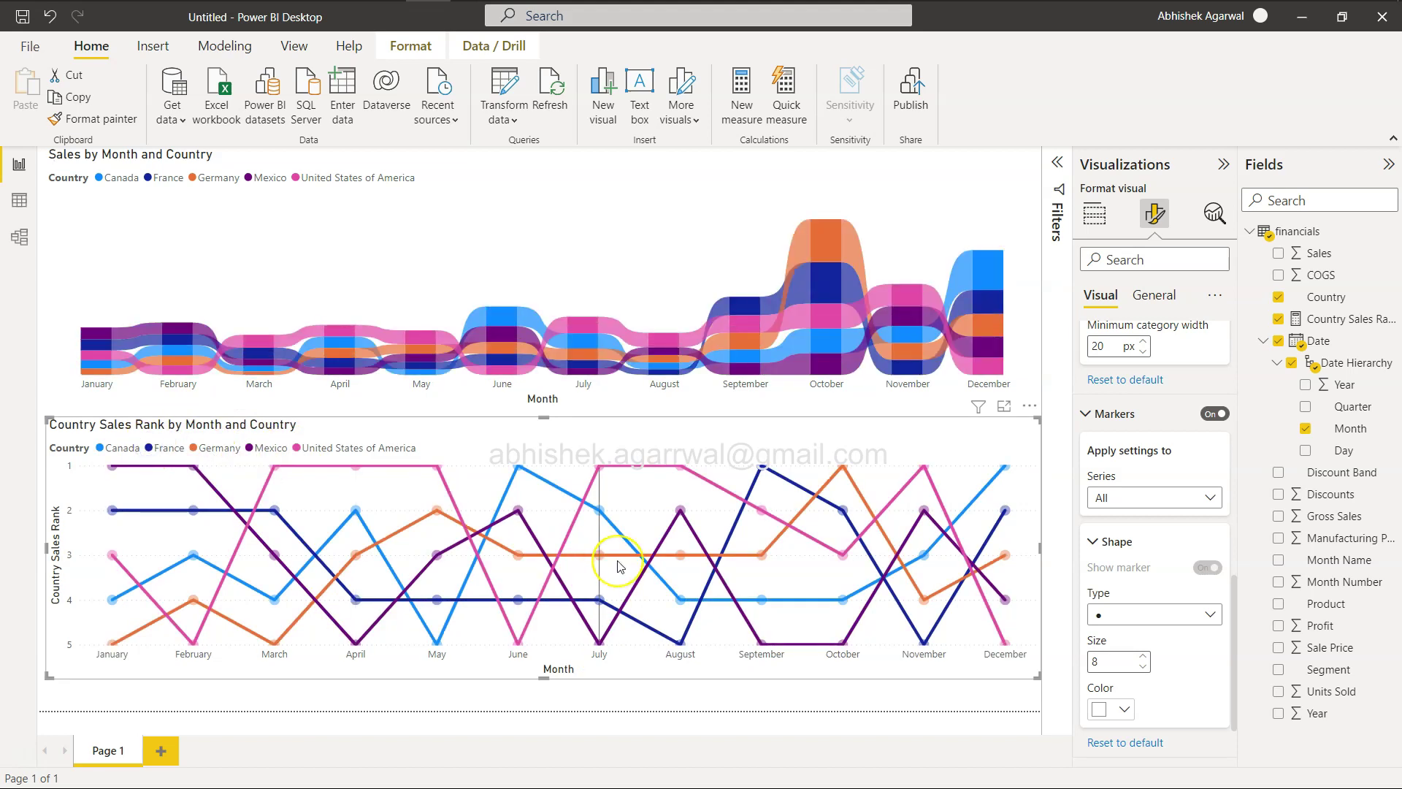
{"action": "key", "text": "alt+Tab"}
{"action": "scroll", "coordinate": [620, 566], "scroll_direction": "down", "scroll_amount": 8}
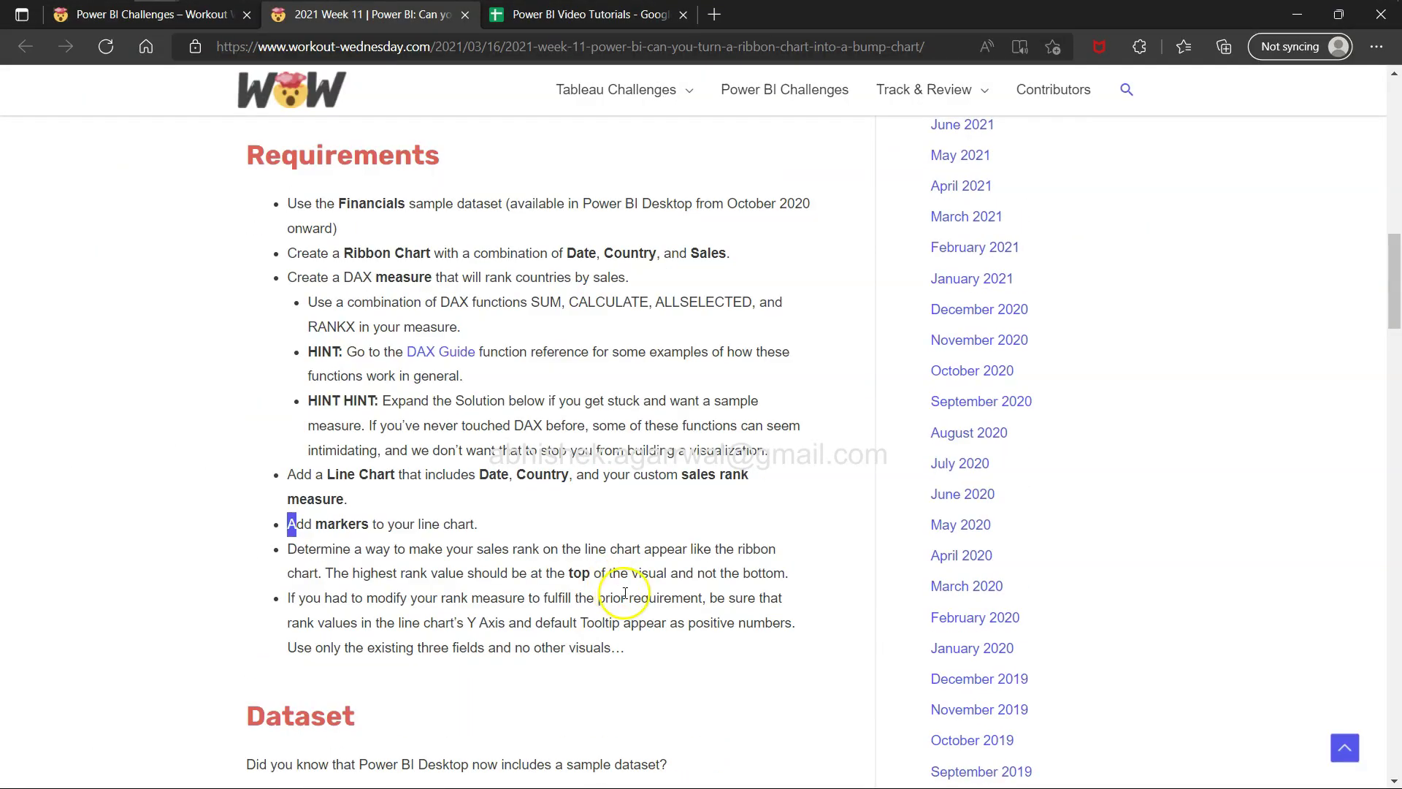
Review the highest-rank-on-top and positive axis/tooltip rank values requirements against the Power BI report
{"action": "left_click_drag", "start_coordinate": [288, 549], "coordinate": [780, 568]}
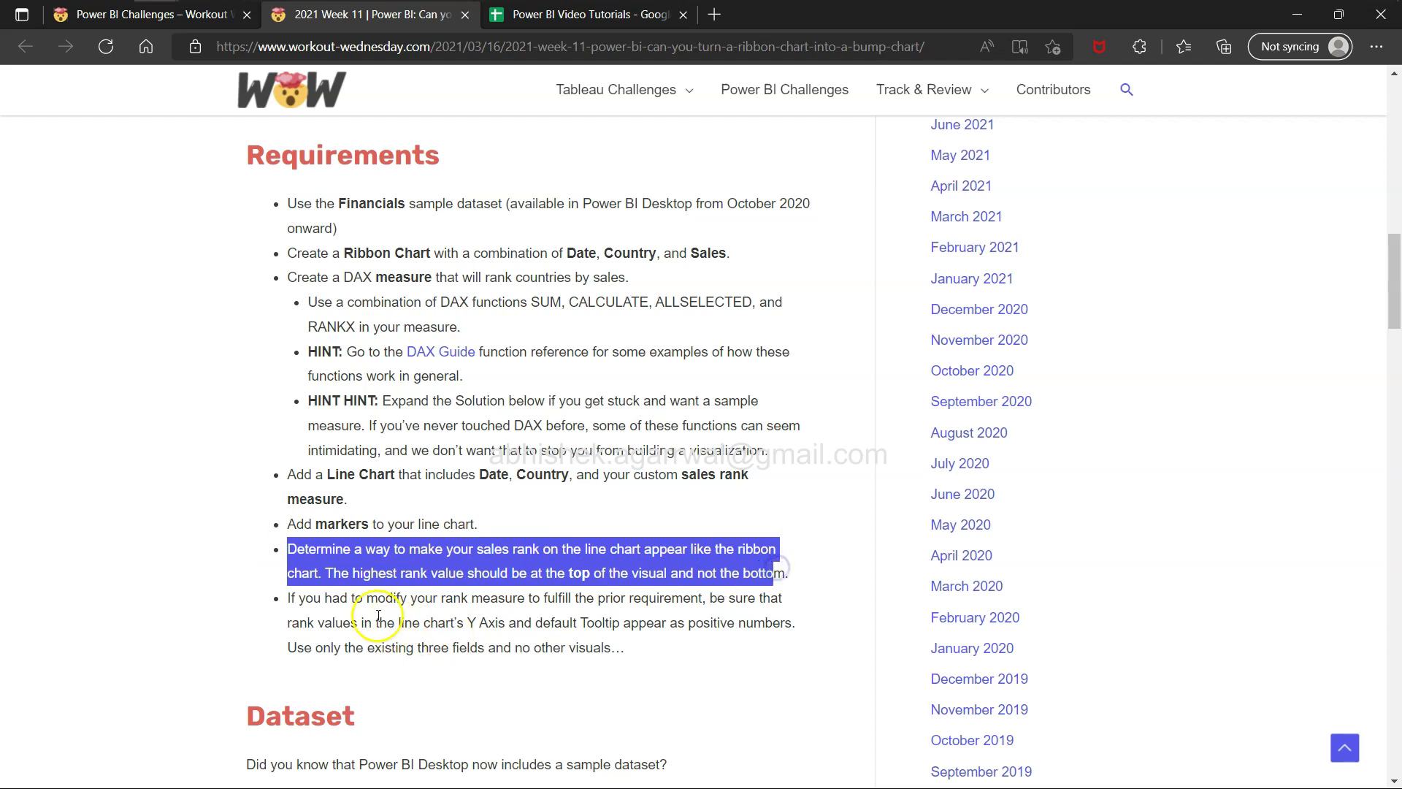
{"action": "left_click_drag", "start_coordinate": [288, 598], "coordinate": [612, 642]}
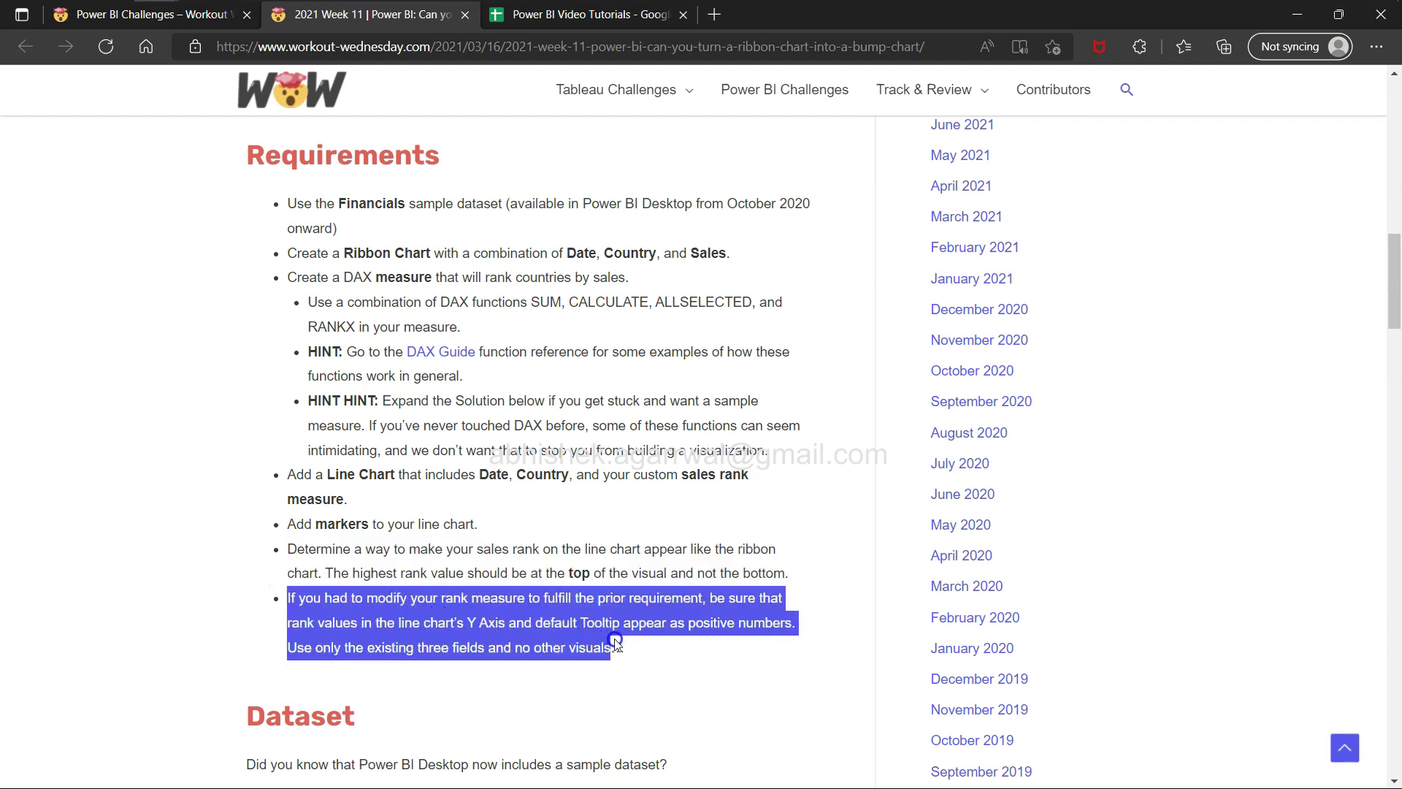
{"action": "left_click_drag", "start_coordinate": [376, 622], "coordinate": [612, 642]}
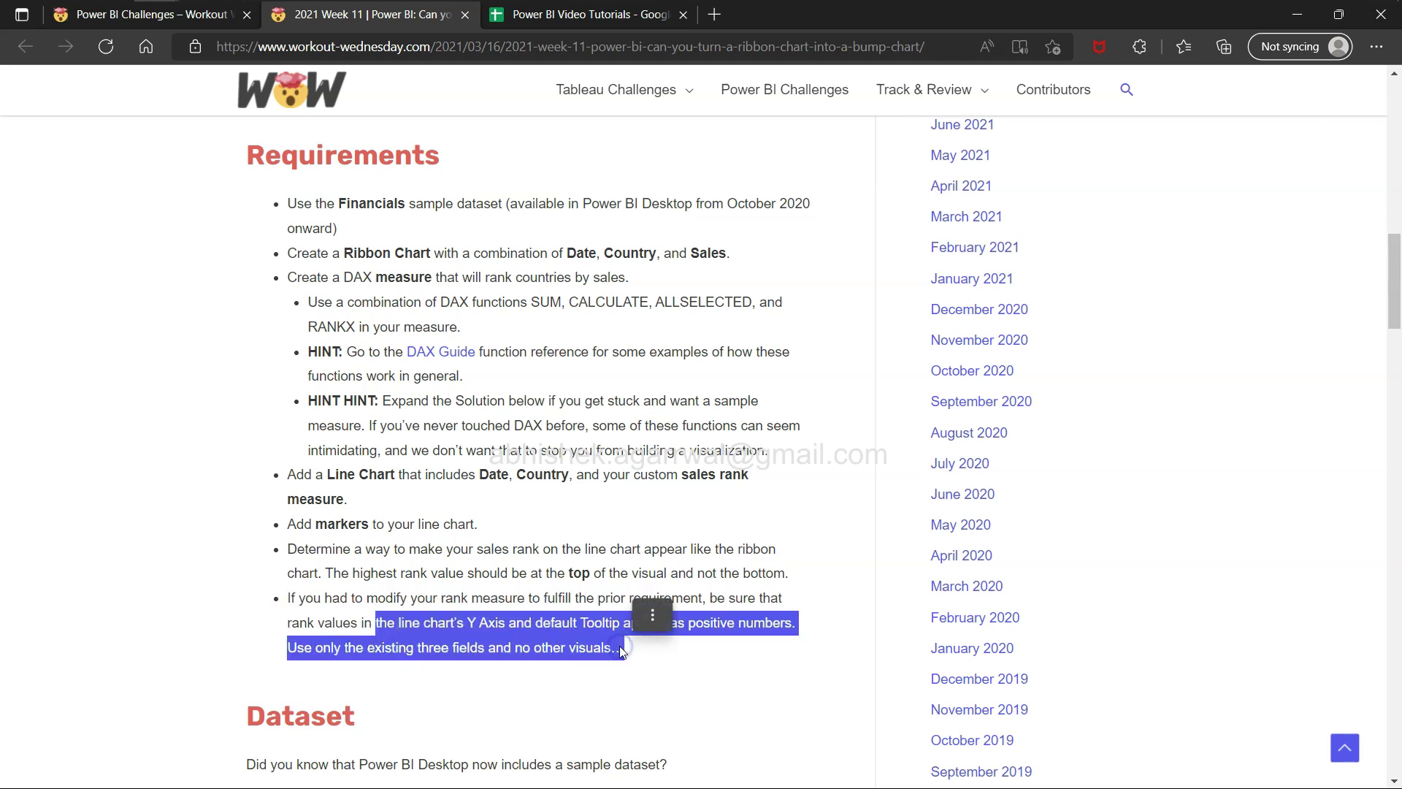
{"action": "key", "text": "alt+Tab"}
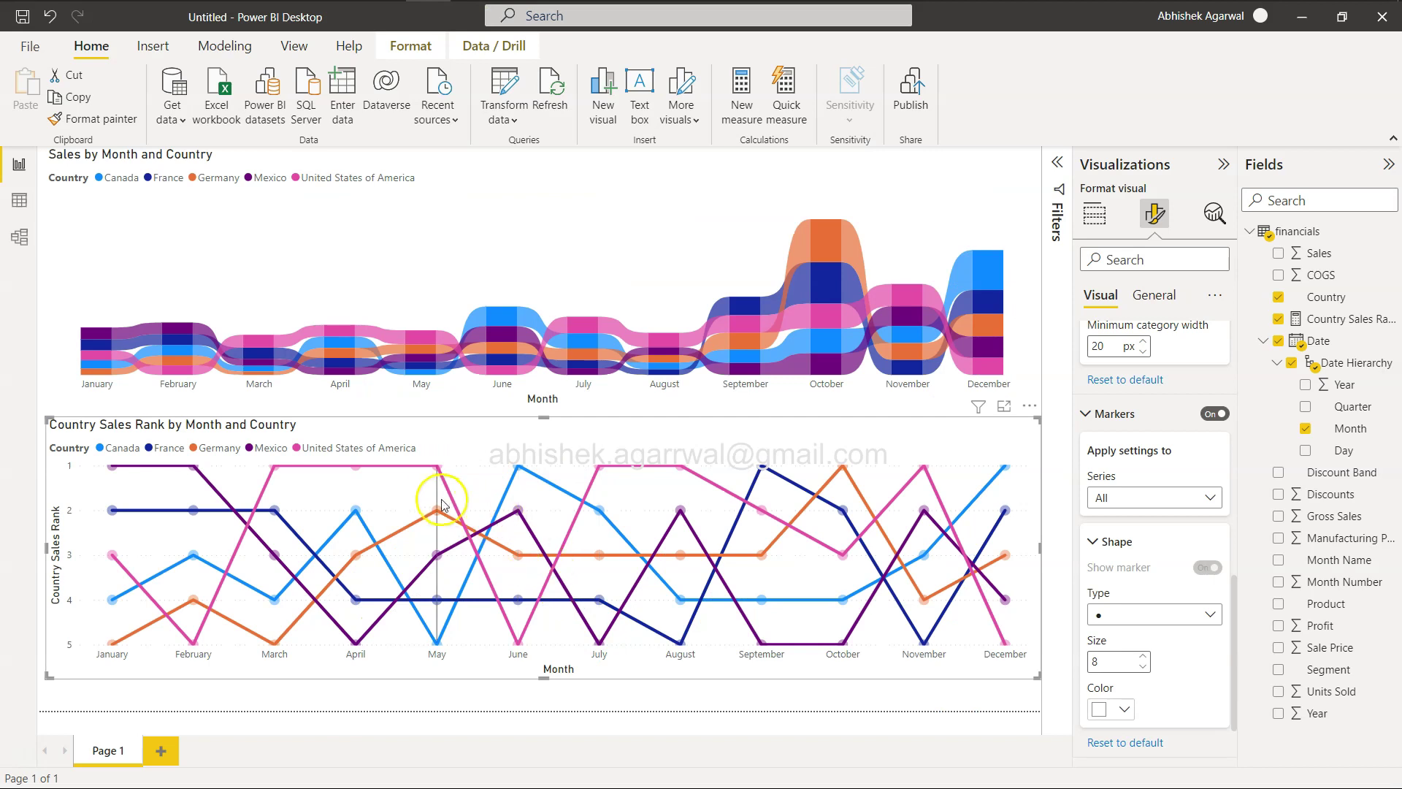
{"action": "mouse_move", "coordinate": [432, 502]}
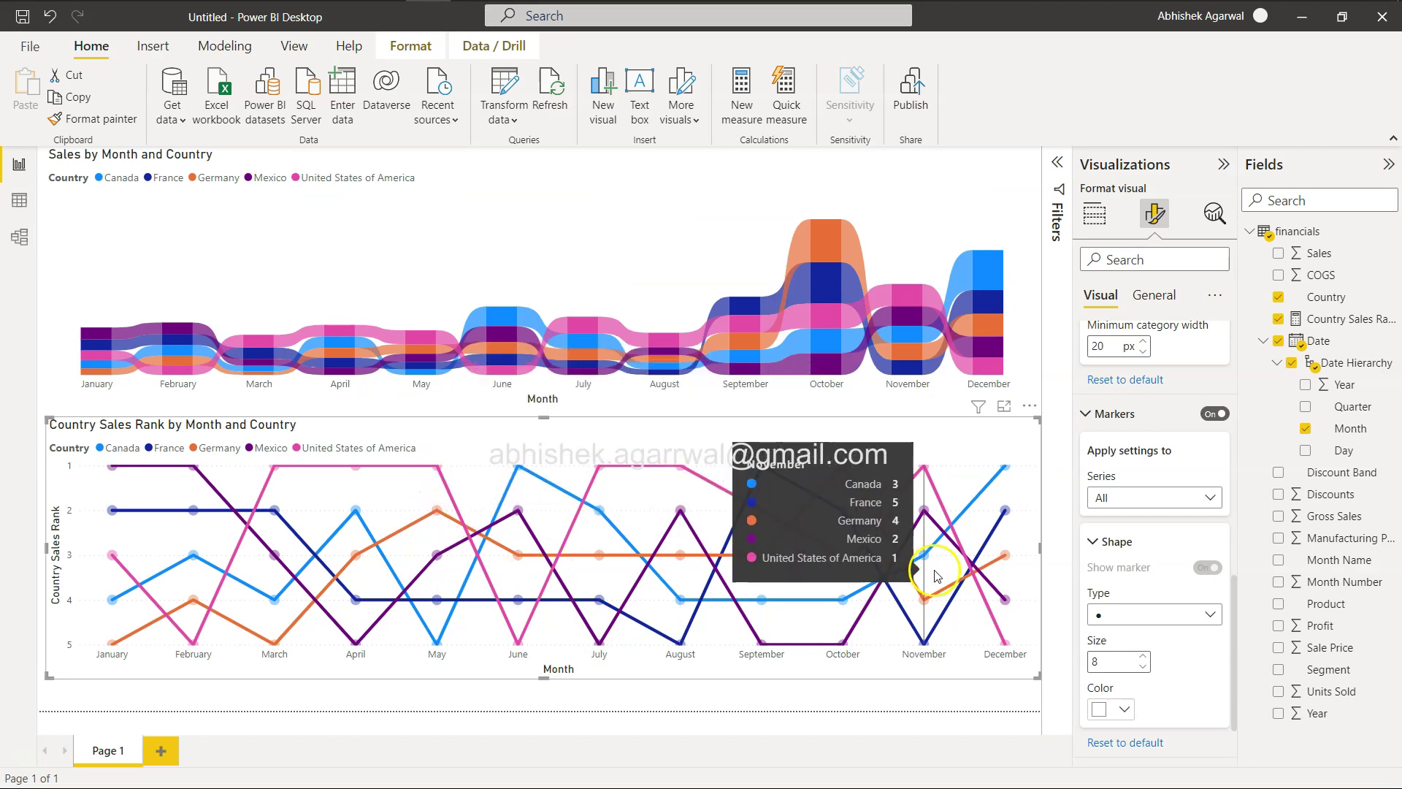
{"action": "key", "text": "alt+Tab"}
{"action": "scroll", "coordinate": [745, 628], "scroll_direction": "down", "scroll_amount": 1}
{"action": "triple_click", "coordinate": [520, 607]}
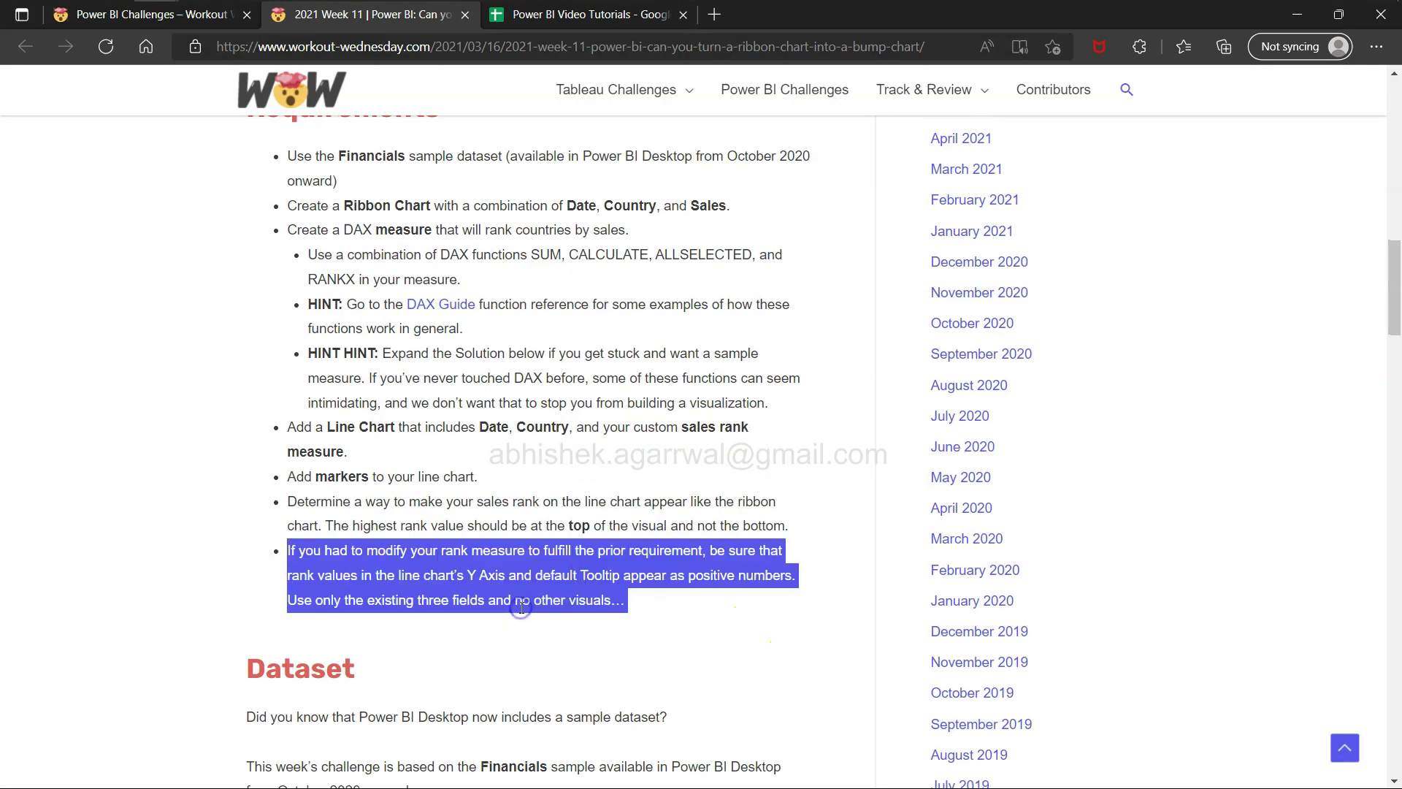
{"action": "key", "text": "alt+Tab"}
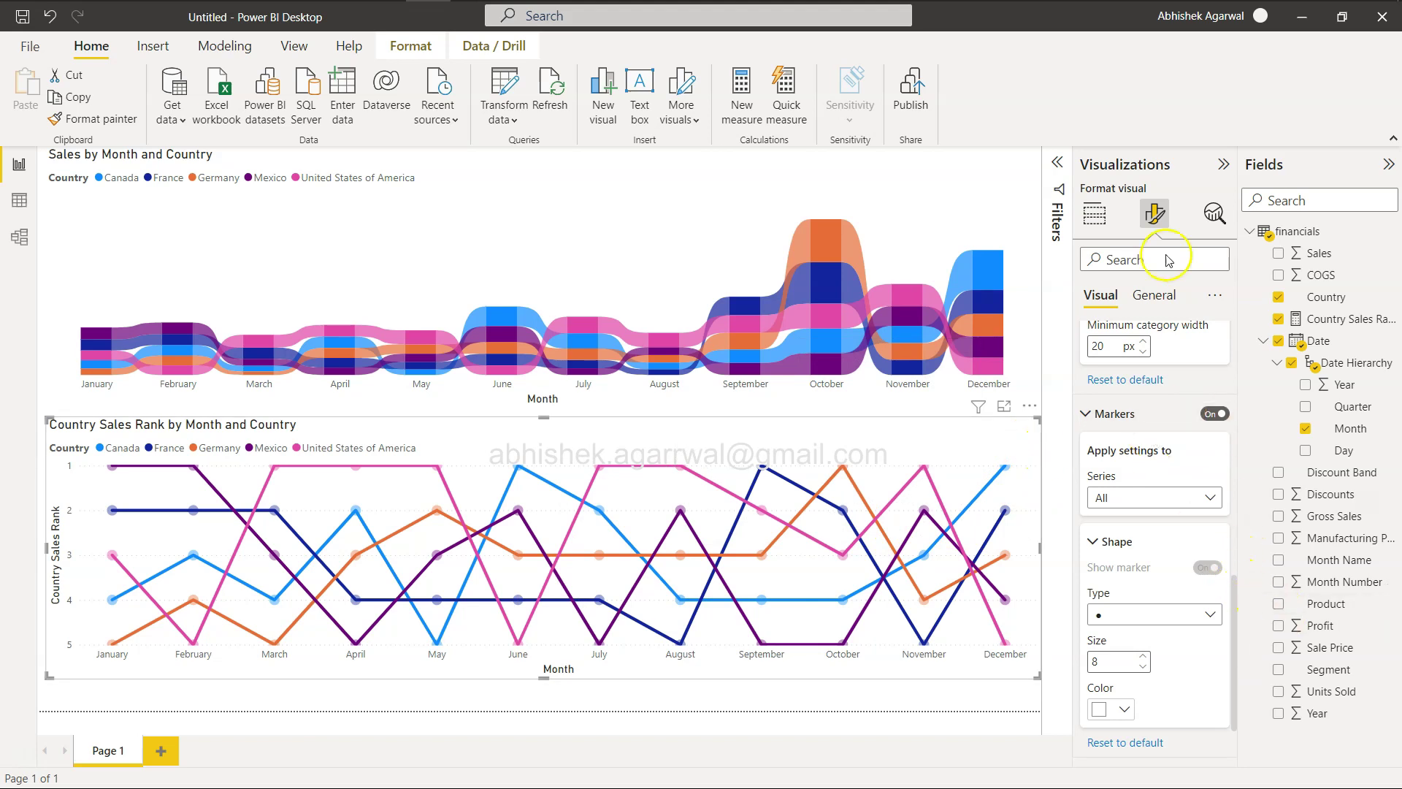
Narrow the ribbon chart and the rank line chart from their left edges, then clear the Germany highlight
{"action": "left_click", "coordinate": [1094, 213]}
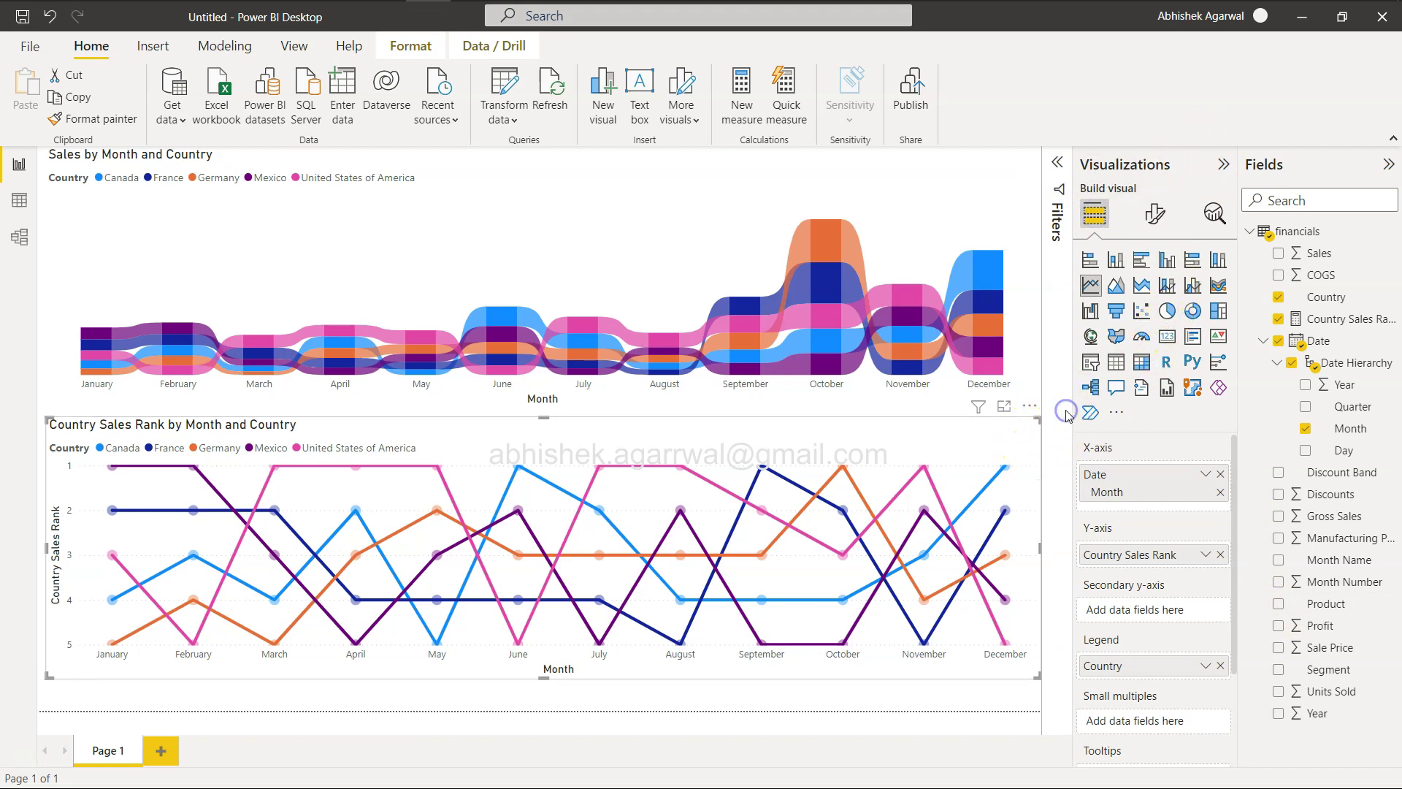
{"action": "left_click", "coordinate": [1015, 219]}
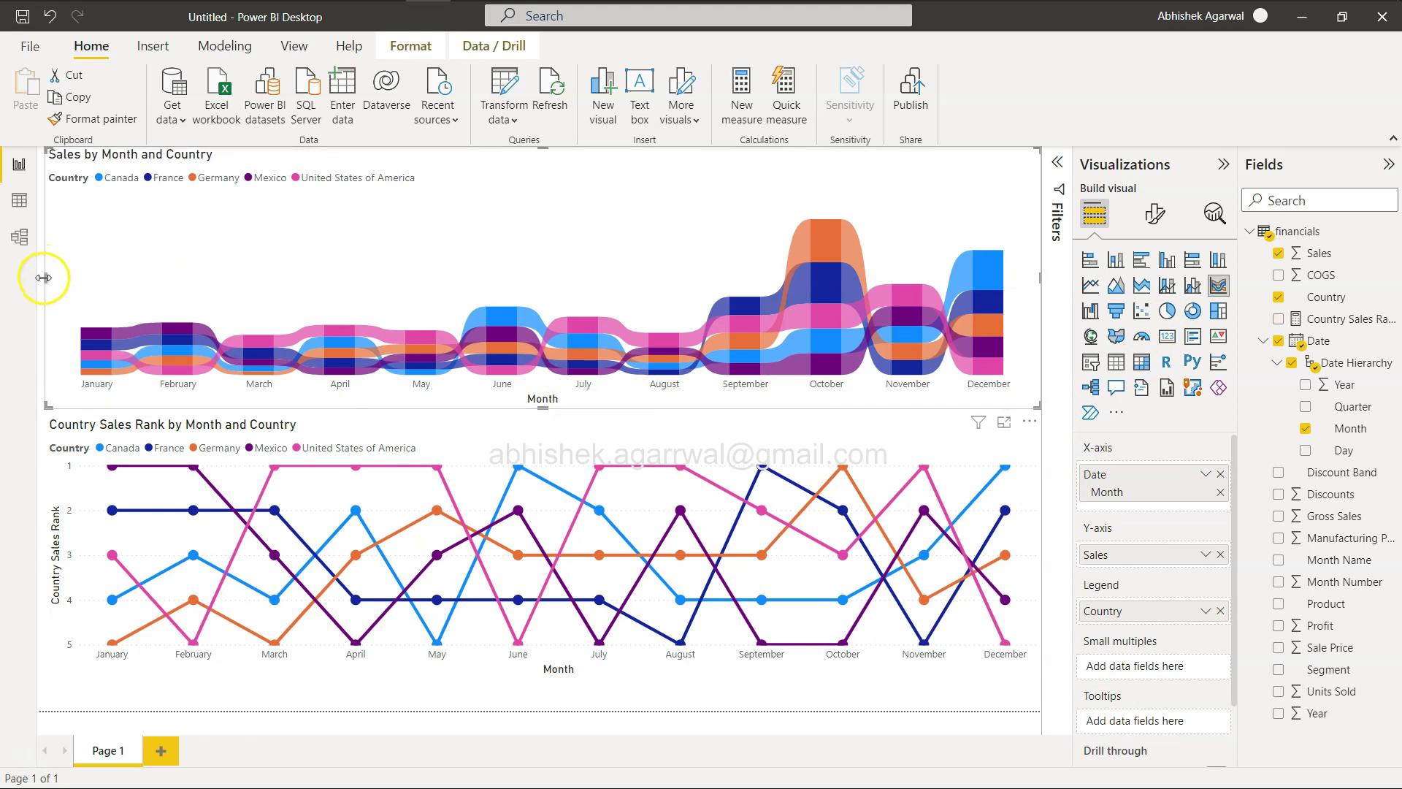
{"action": "left_click_drag", "start_coordinate": [43, 278], "coordinate": [231, 287]}
{"action": "left_click", "coordinate": [211, 448]}
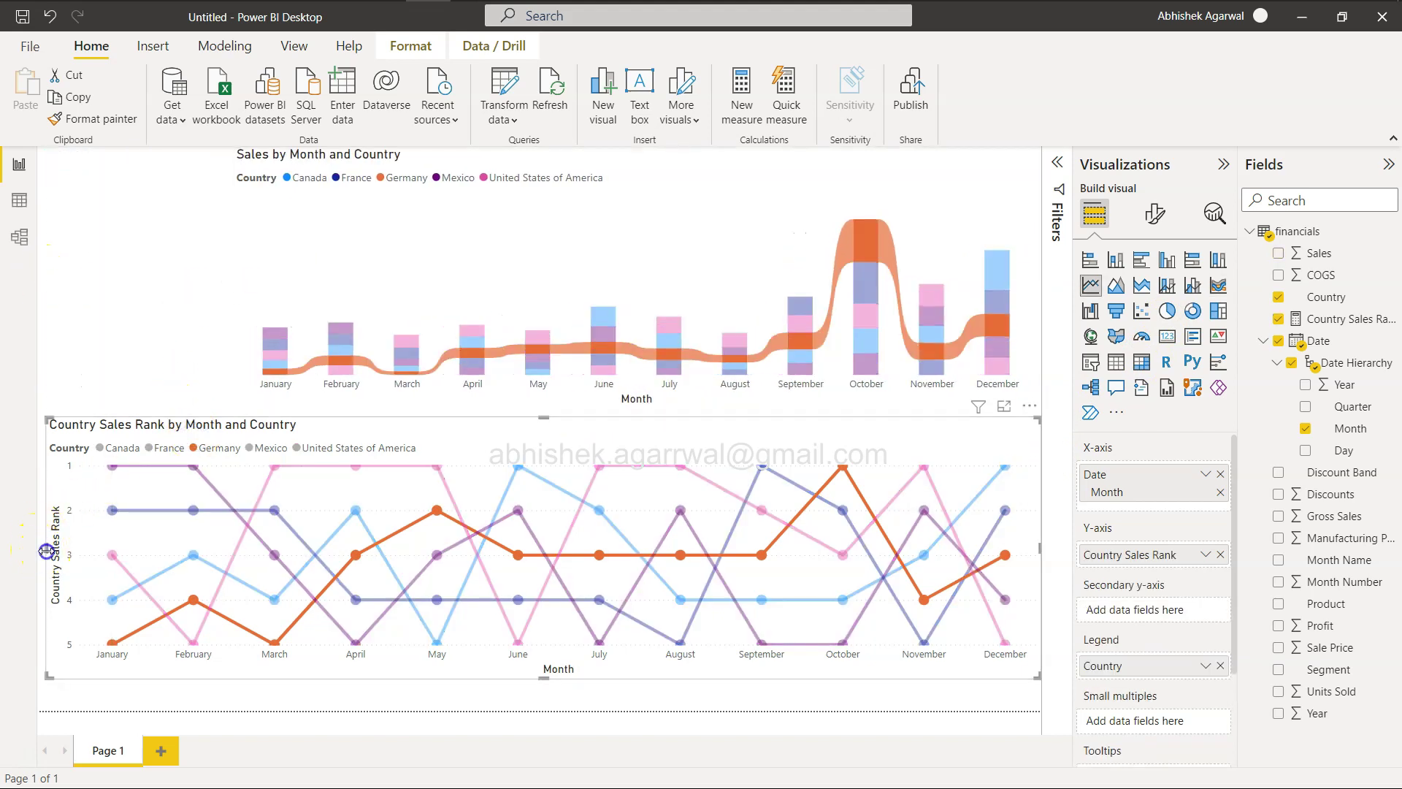
{"action": "left_click_drag", "start_coordinate": [46, 551], "coordinate": [234, 553]}
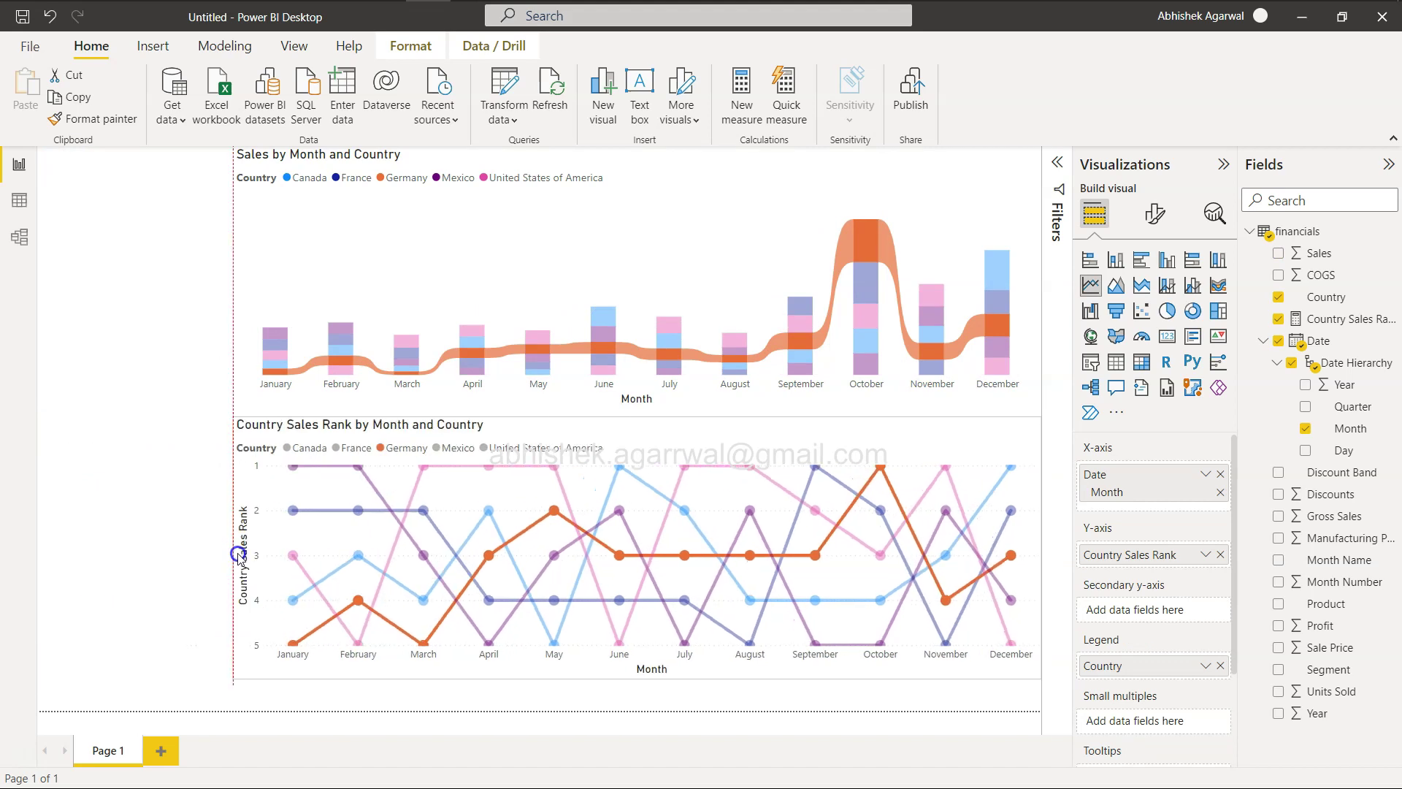
{"action": "left_click", "coordinate": [359, 371]}
{"action": "left_click", "coordinate": [189, 403]}
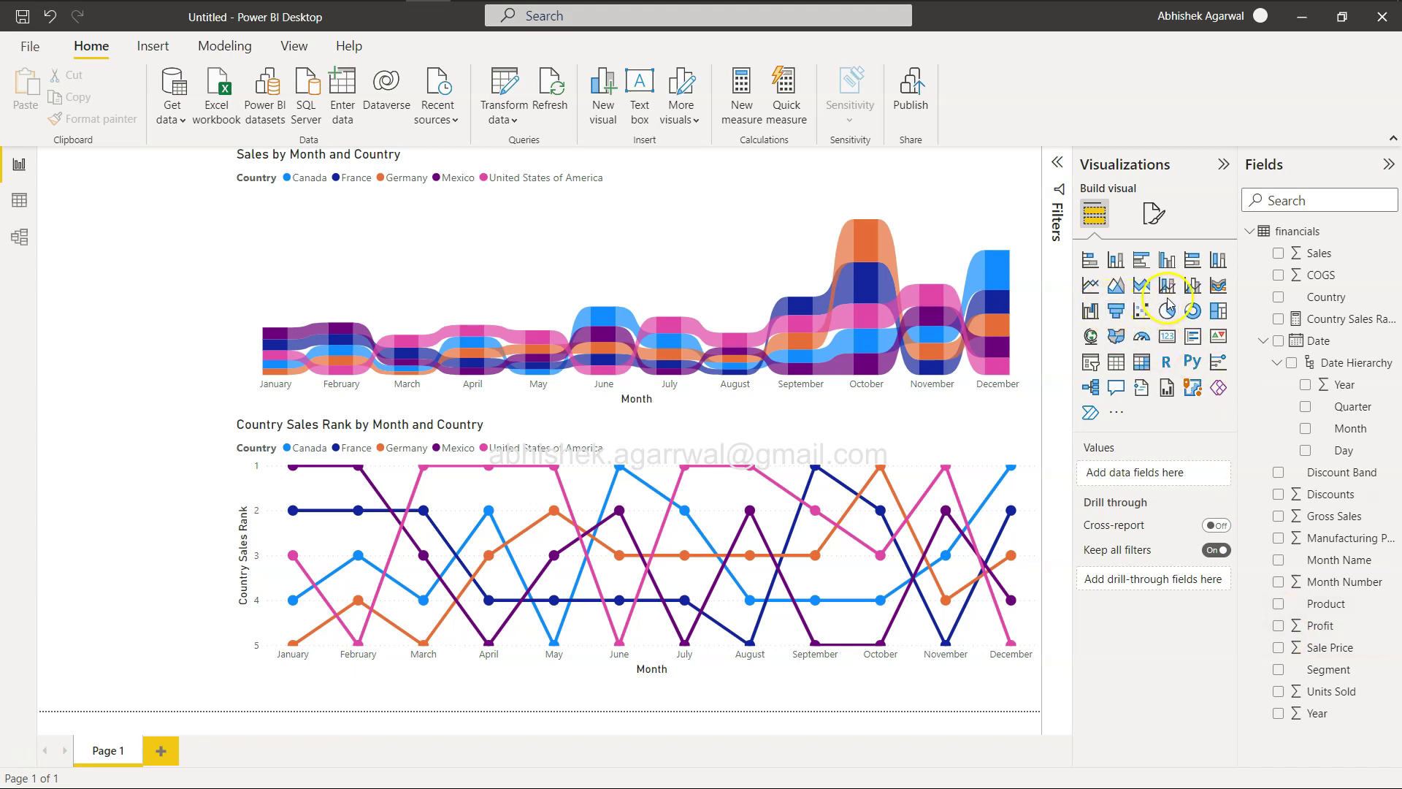
Add a slicer of the Product field sized to fit the freed left space
{"action": "left_click", "coordinate": [1090, 362]}
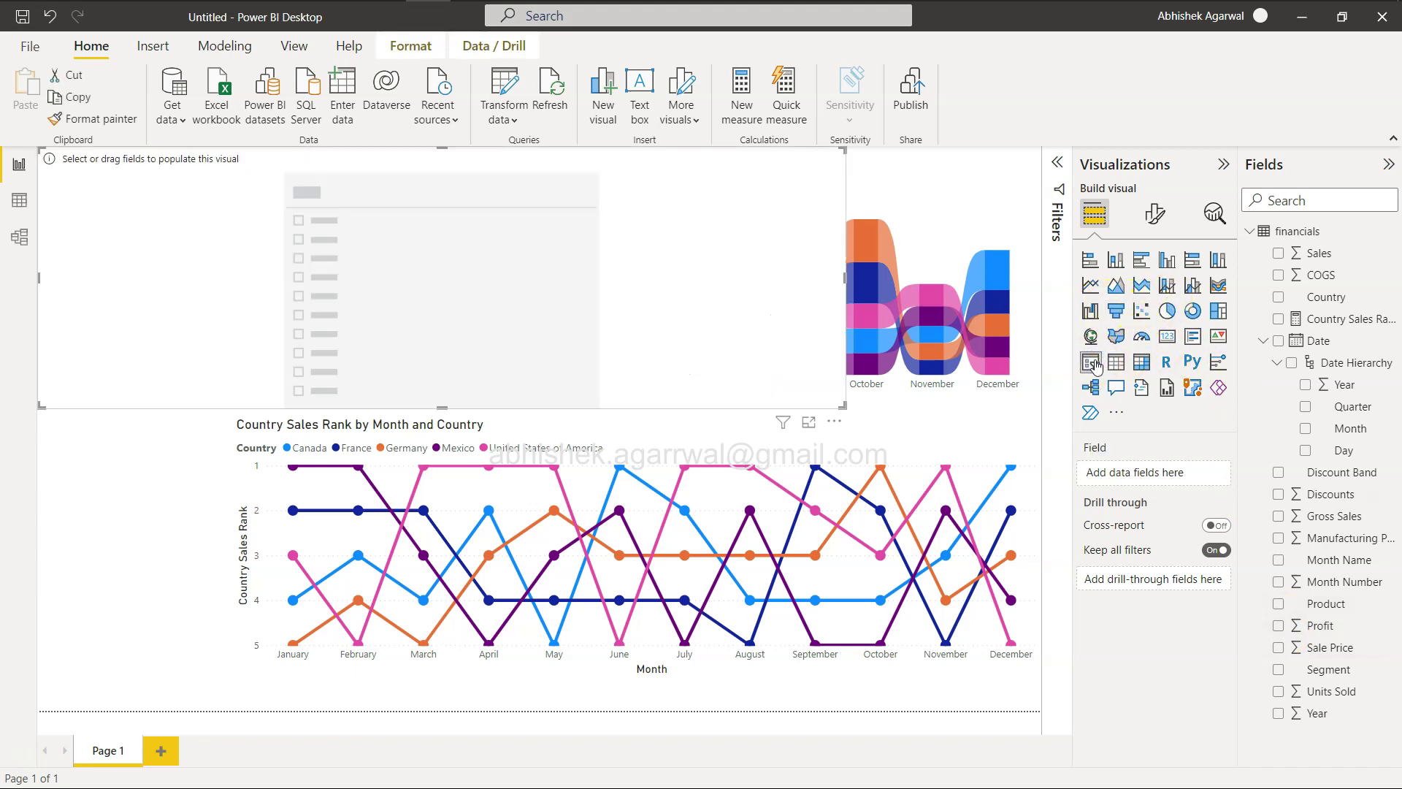
{"action": "left_click_drag", "start_coordinate": [846, 275], "coordinate": [217, 329]}
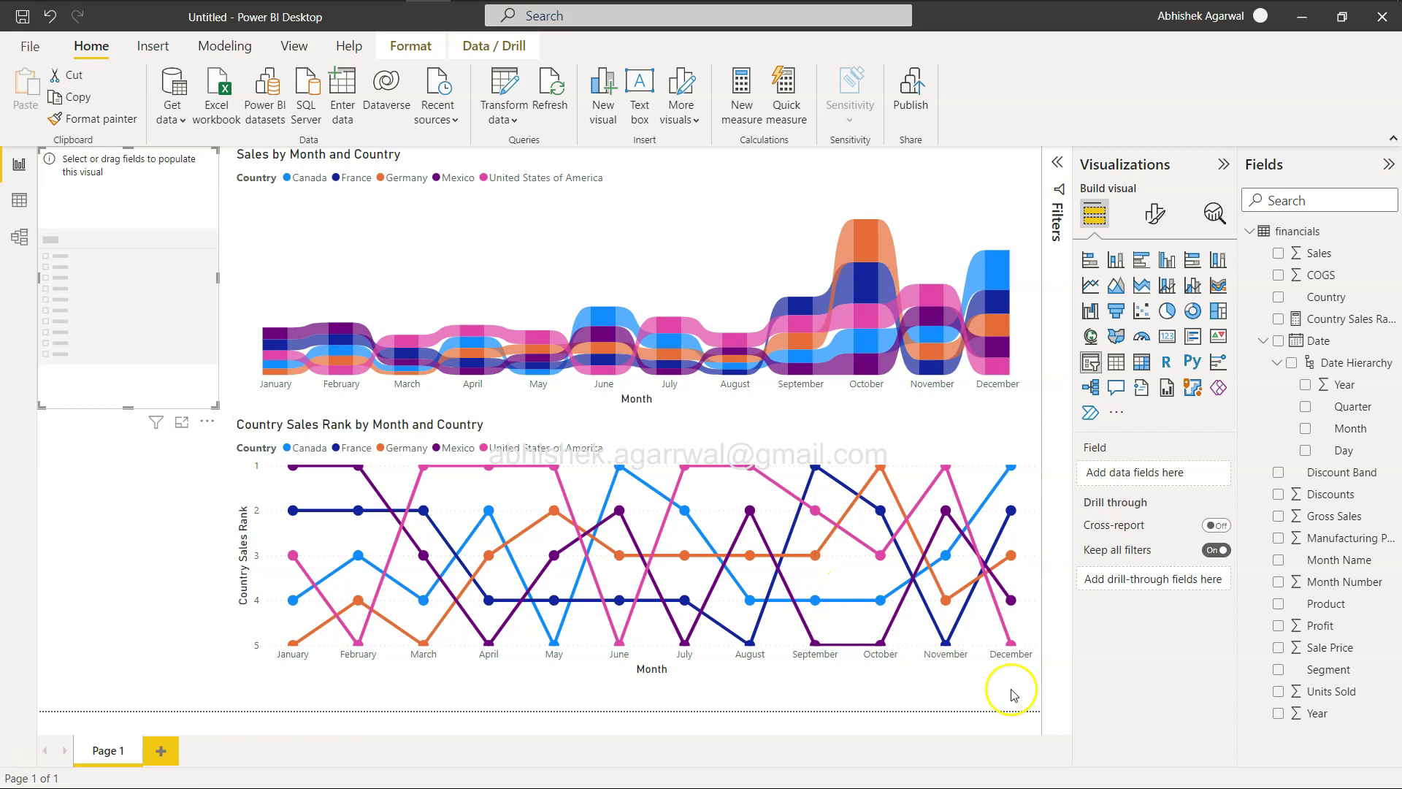
{"action": "left_click", "coordinate": [1279, 605]}
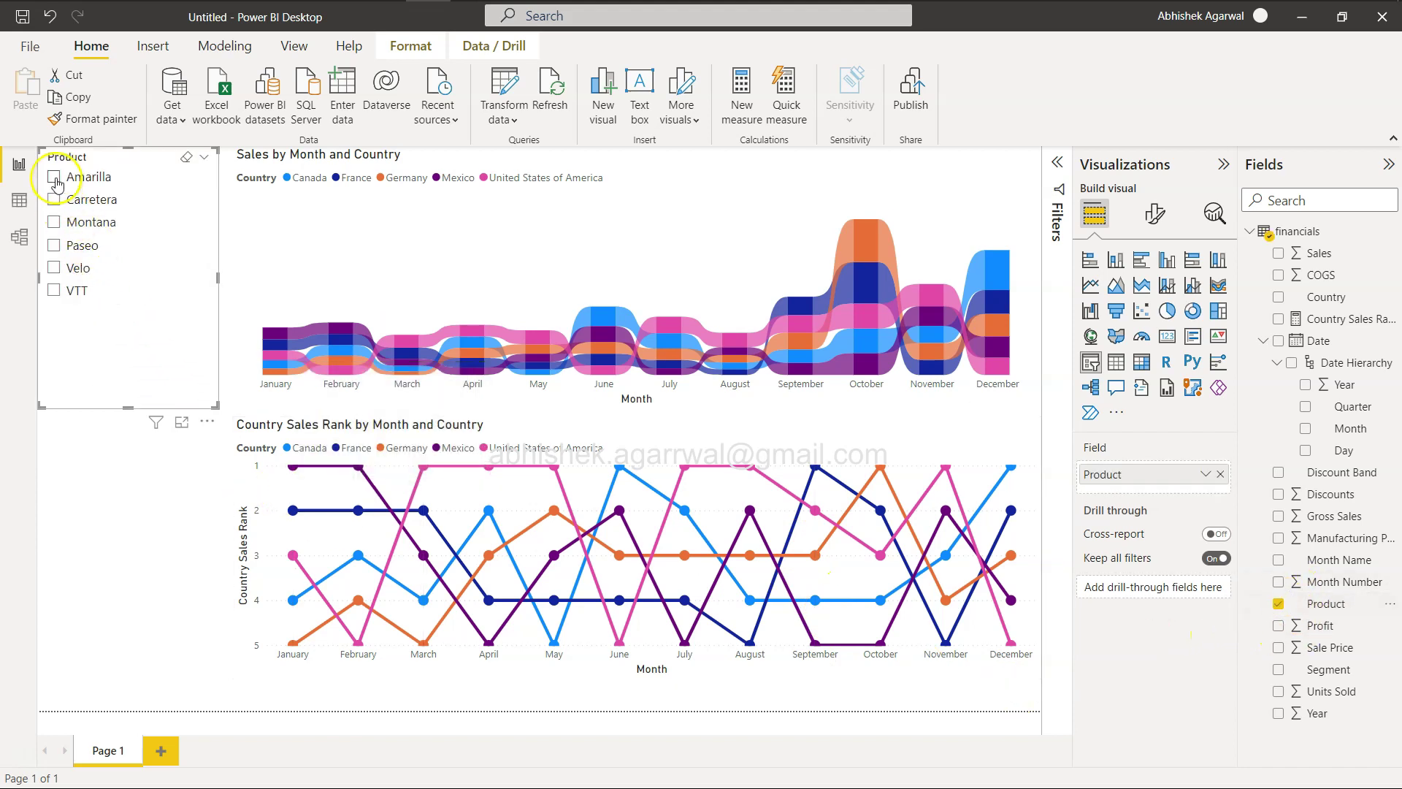
Filter both charts by Amarilla, Carretera, Paseo and Montana in turn, then clear the product selection
{"action": "left_click", "coordinate": [54, 177]}
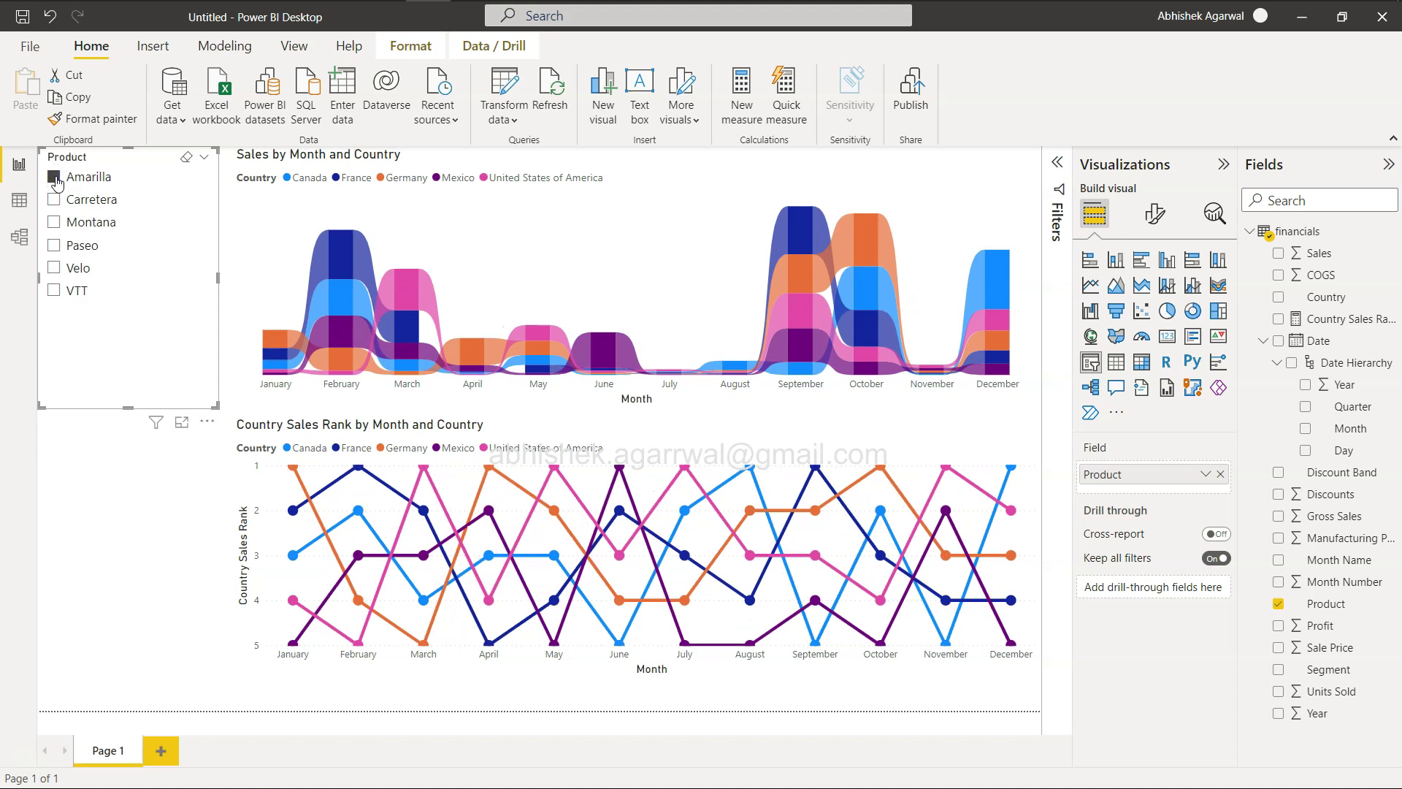
{"action": "left_click", "coordinate": [55, 199]}
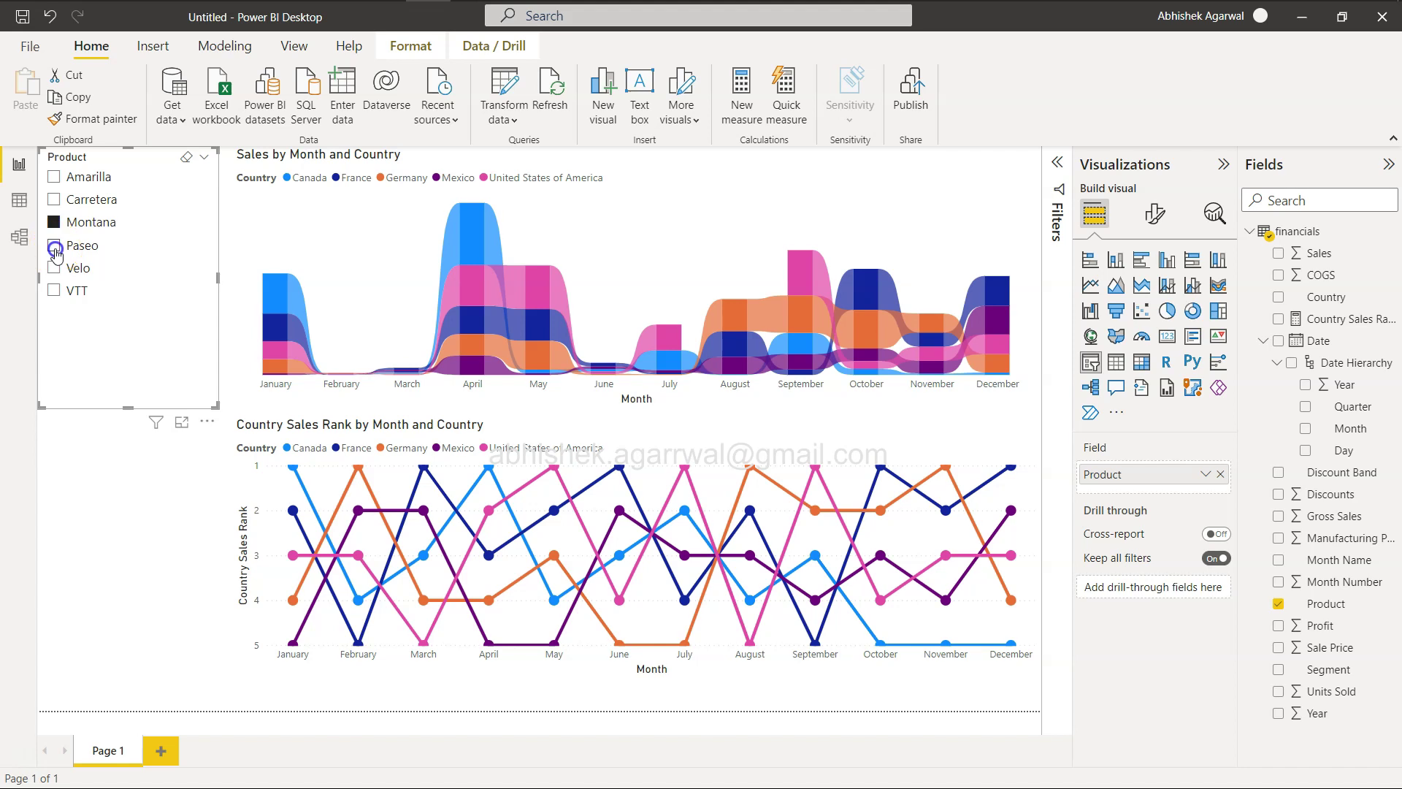
{"action": "left_click", "coordinate": [54, 246]}
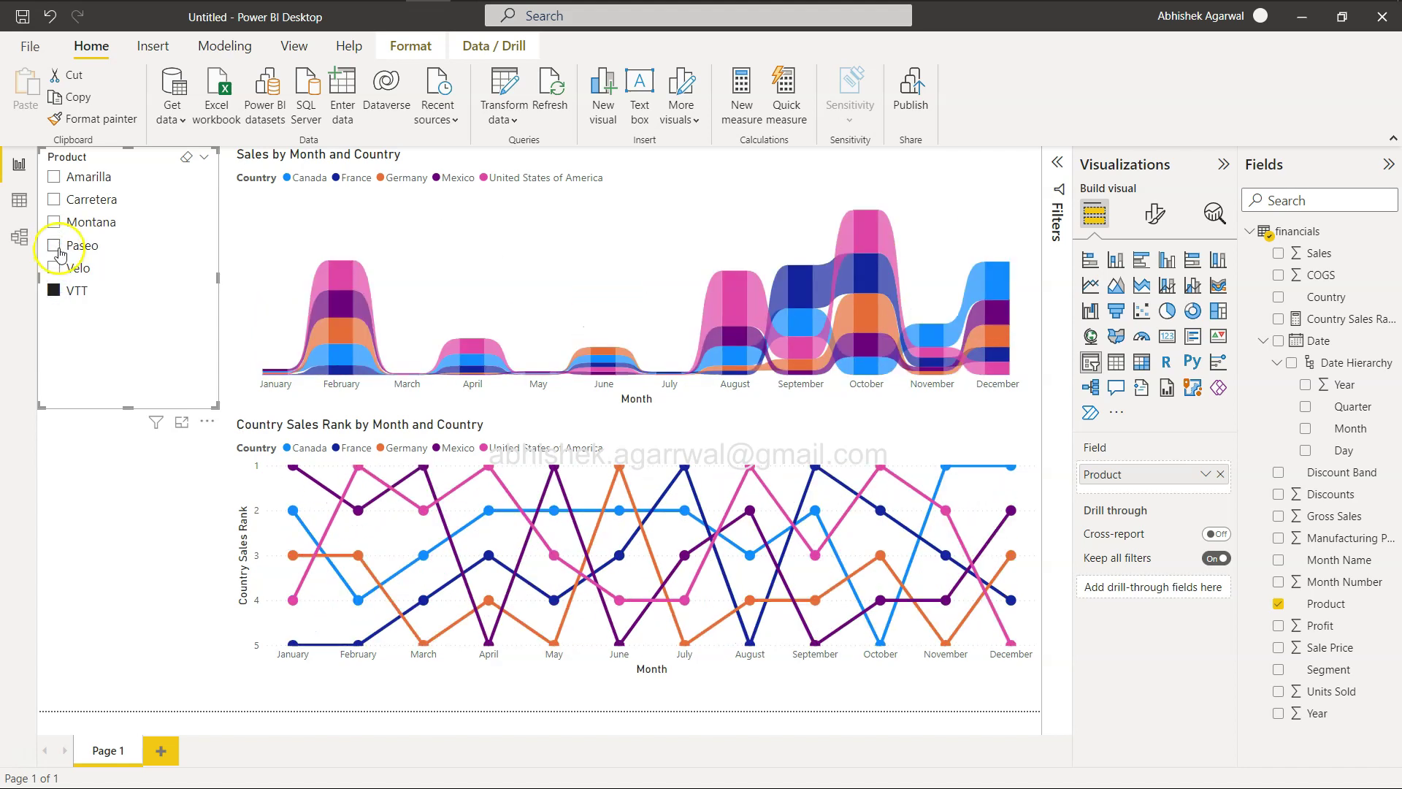
{"action": "left_click", "coordinate": [58, 244]}
{"action": "left_click", "coordinate": [56, 222]}
{"action": "left_click", "coordinate": [56, 198]}
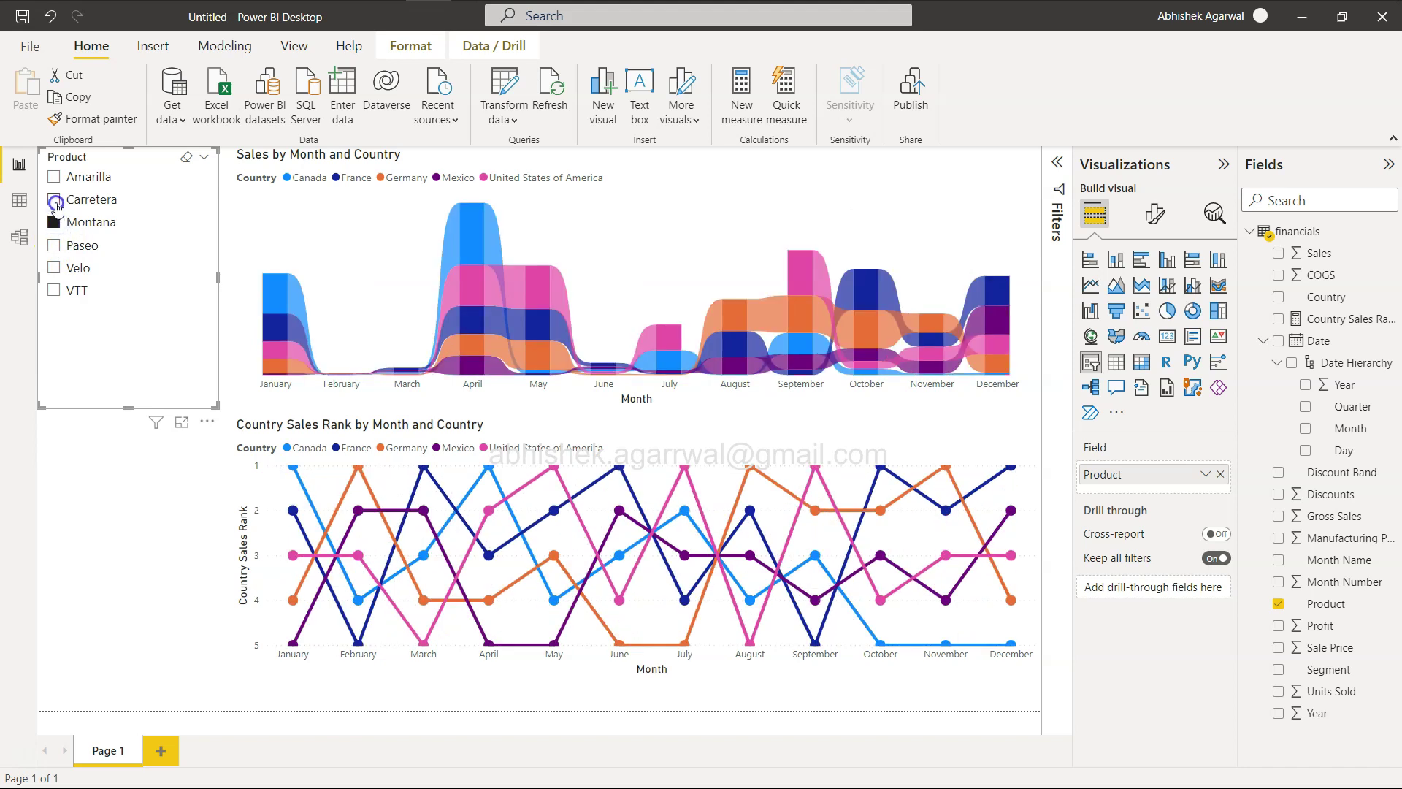
{"action": "left_click", "coordinate": [55, 177]}
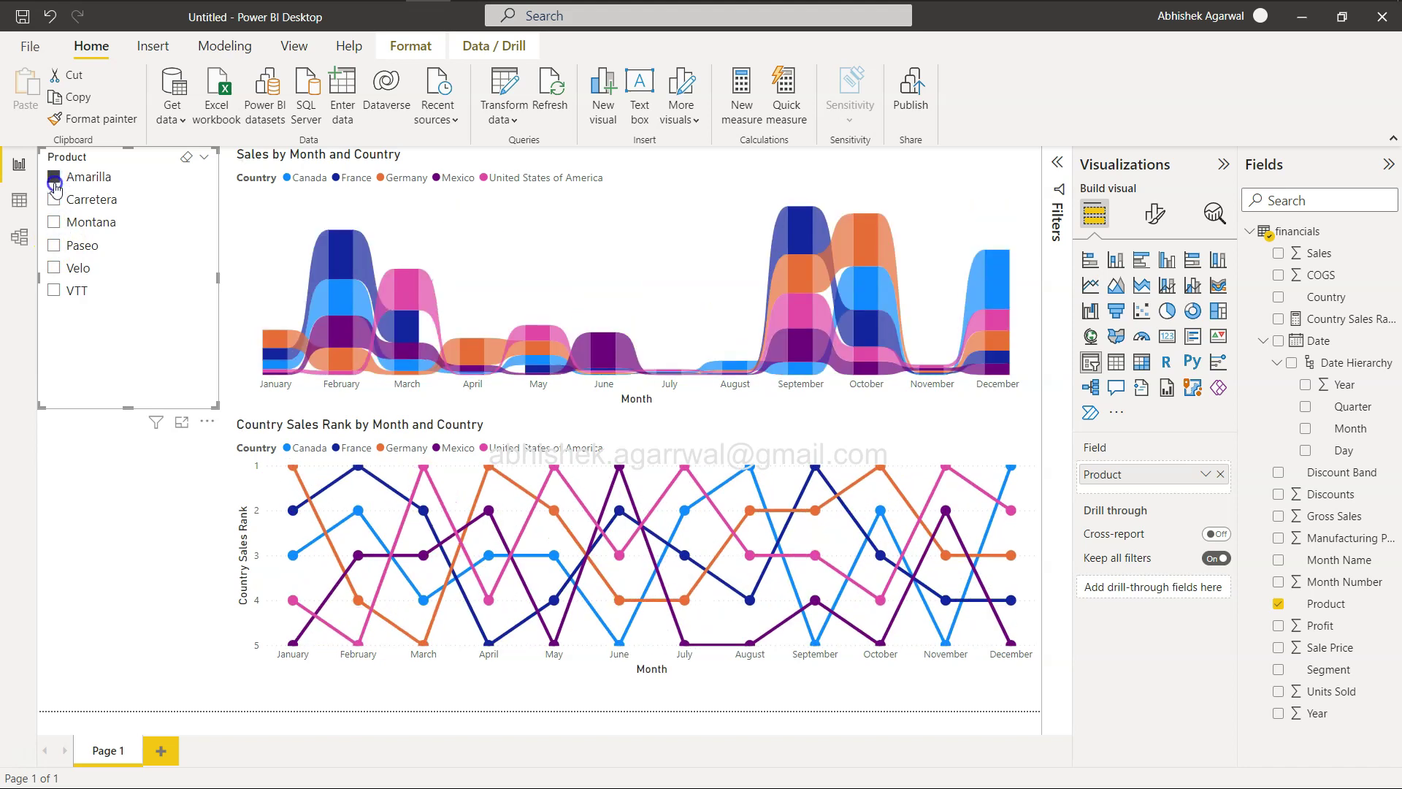
{"action": "left_click", "coordinate": [55, 179]}
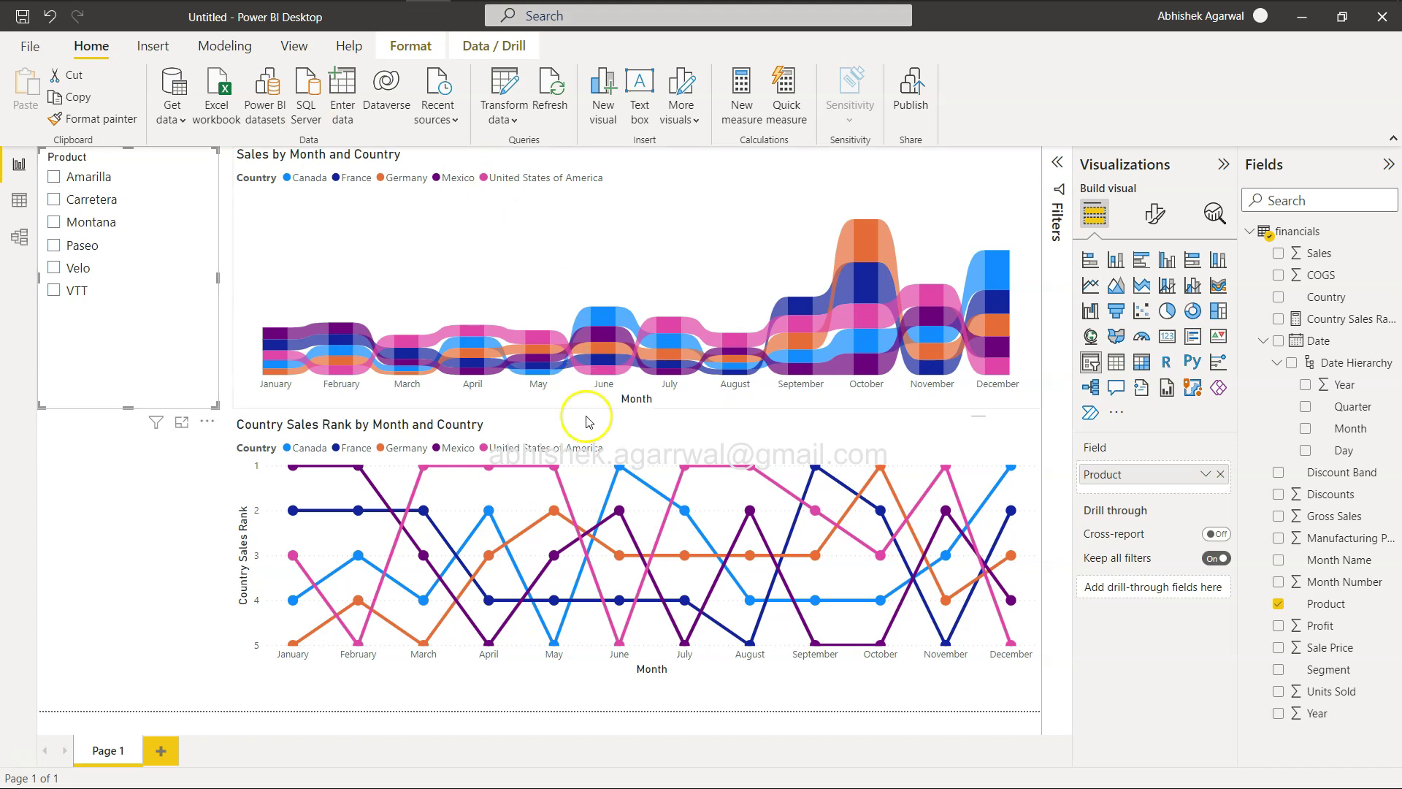
{"action": "mouse_move", "coordinate": [588, 476]}
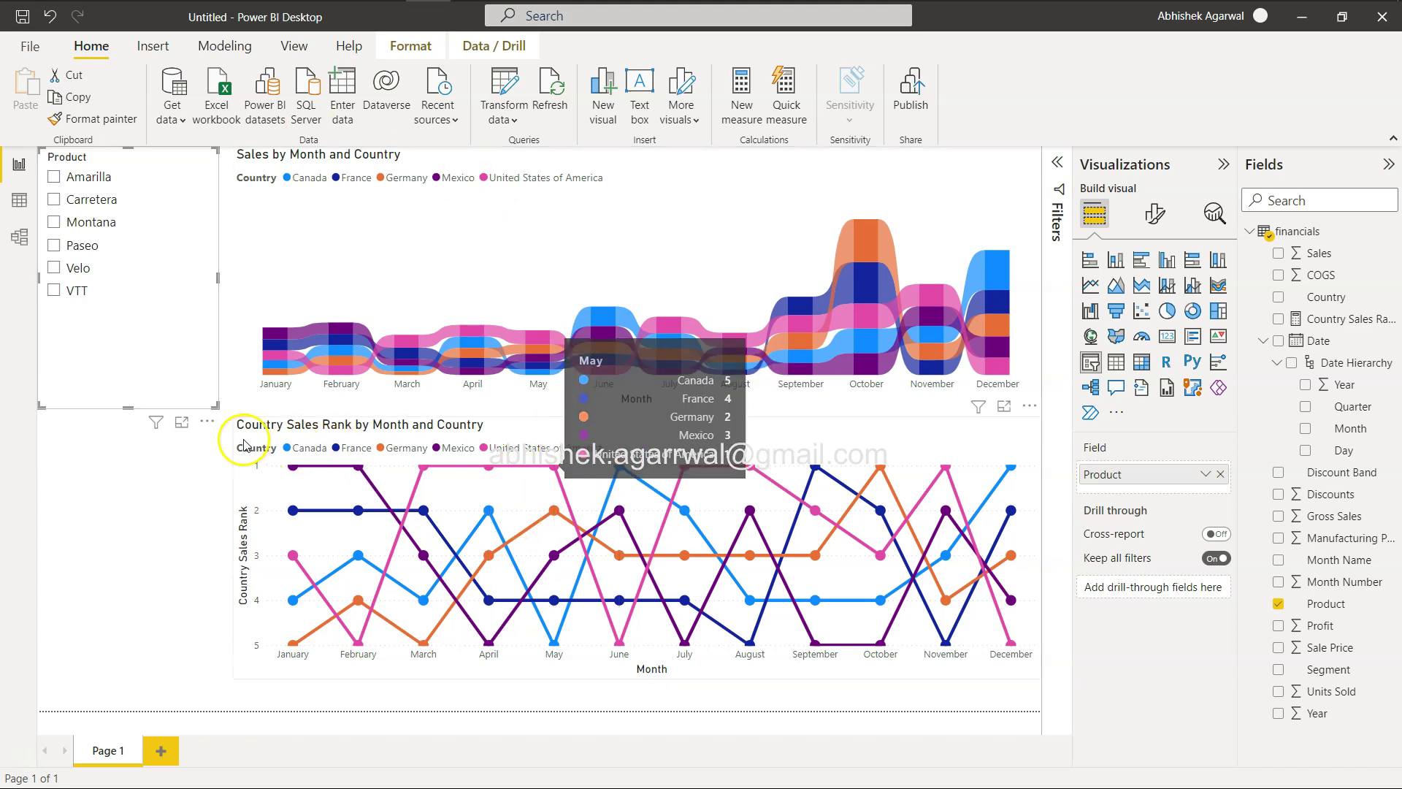